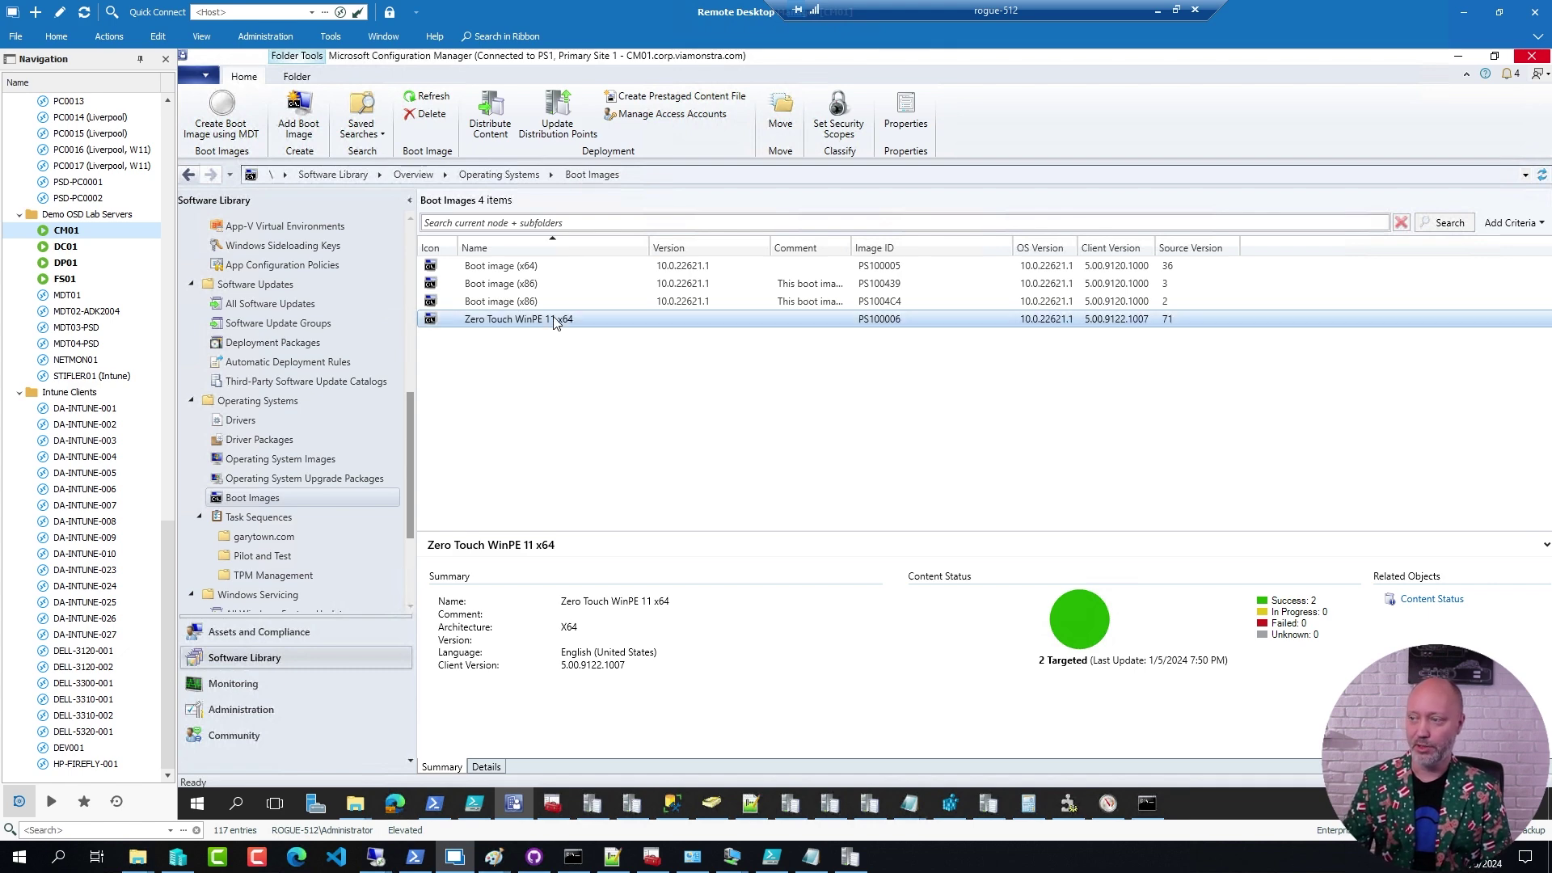
# Review the Zero Touch WinPE 11 x64 boot image's customization properties, leaving them unchanged.
pyautogui.rightClick(558, 320)
pyautogui.click(369, 500)
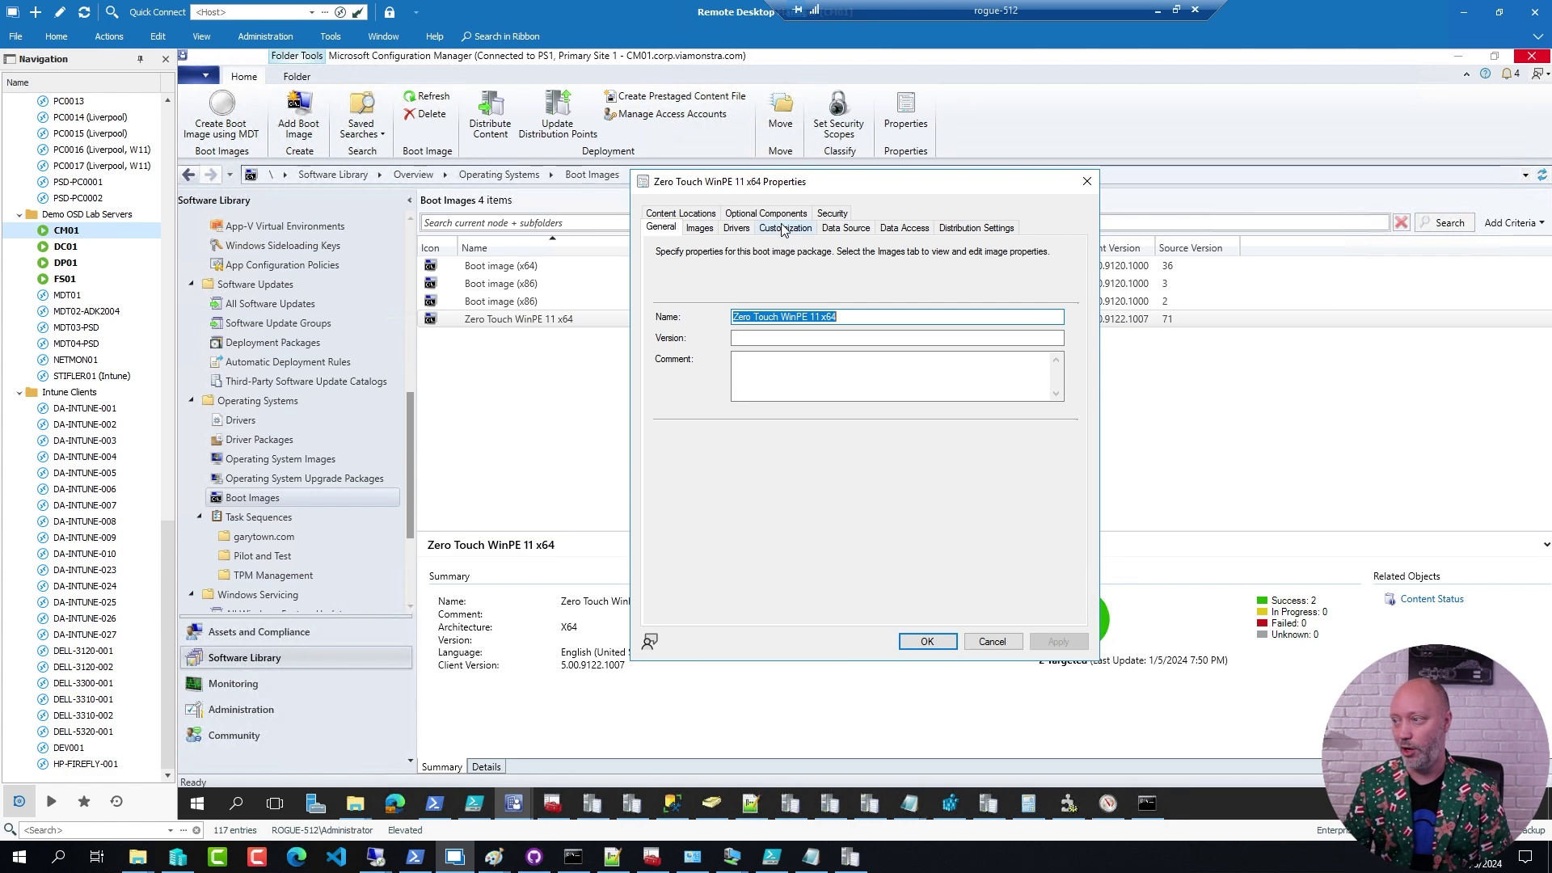
pyautogui.click(782, 230)
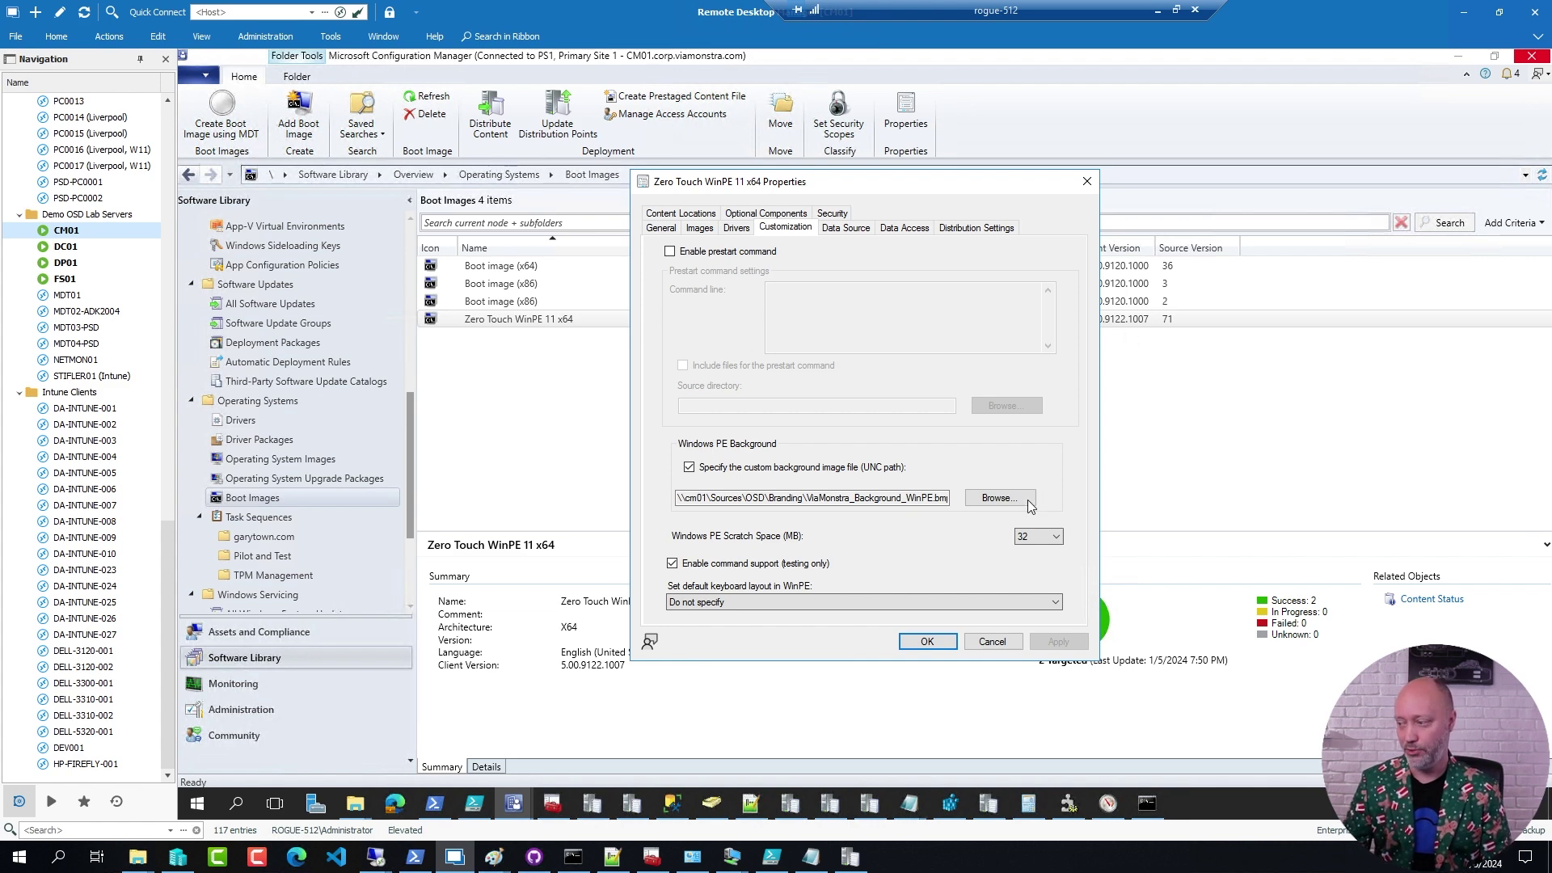
pyautogui.click(991, 643)
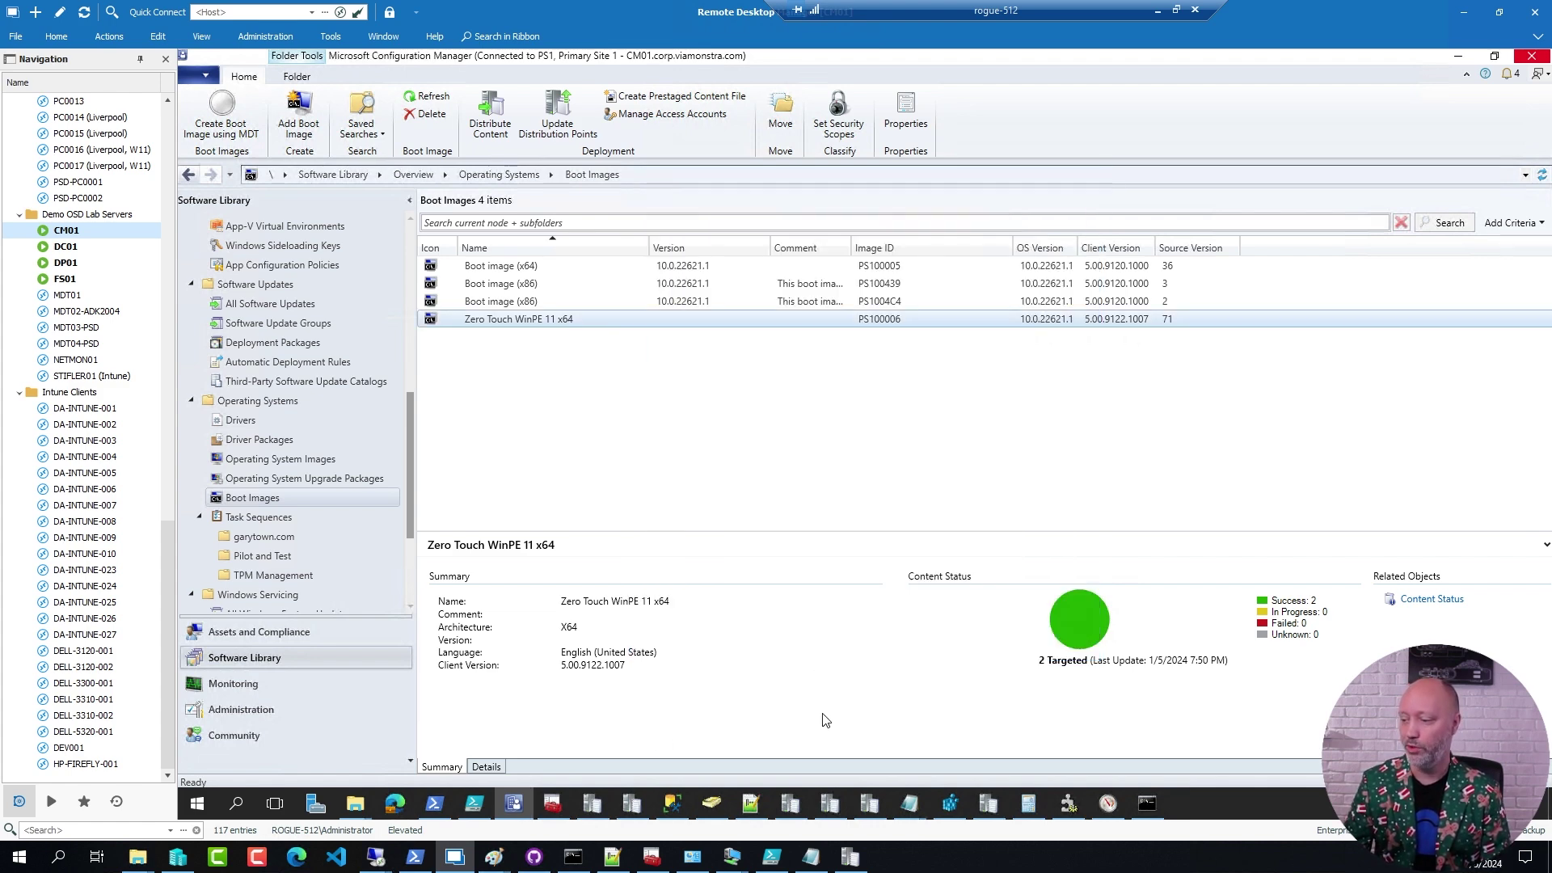
# Run lines 1-6 of Mount-Bootimage.ps1 to mount WinPE.wim at E:\Mount.
pyautogui.click(473, 802)
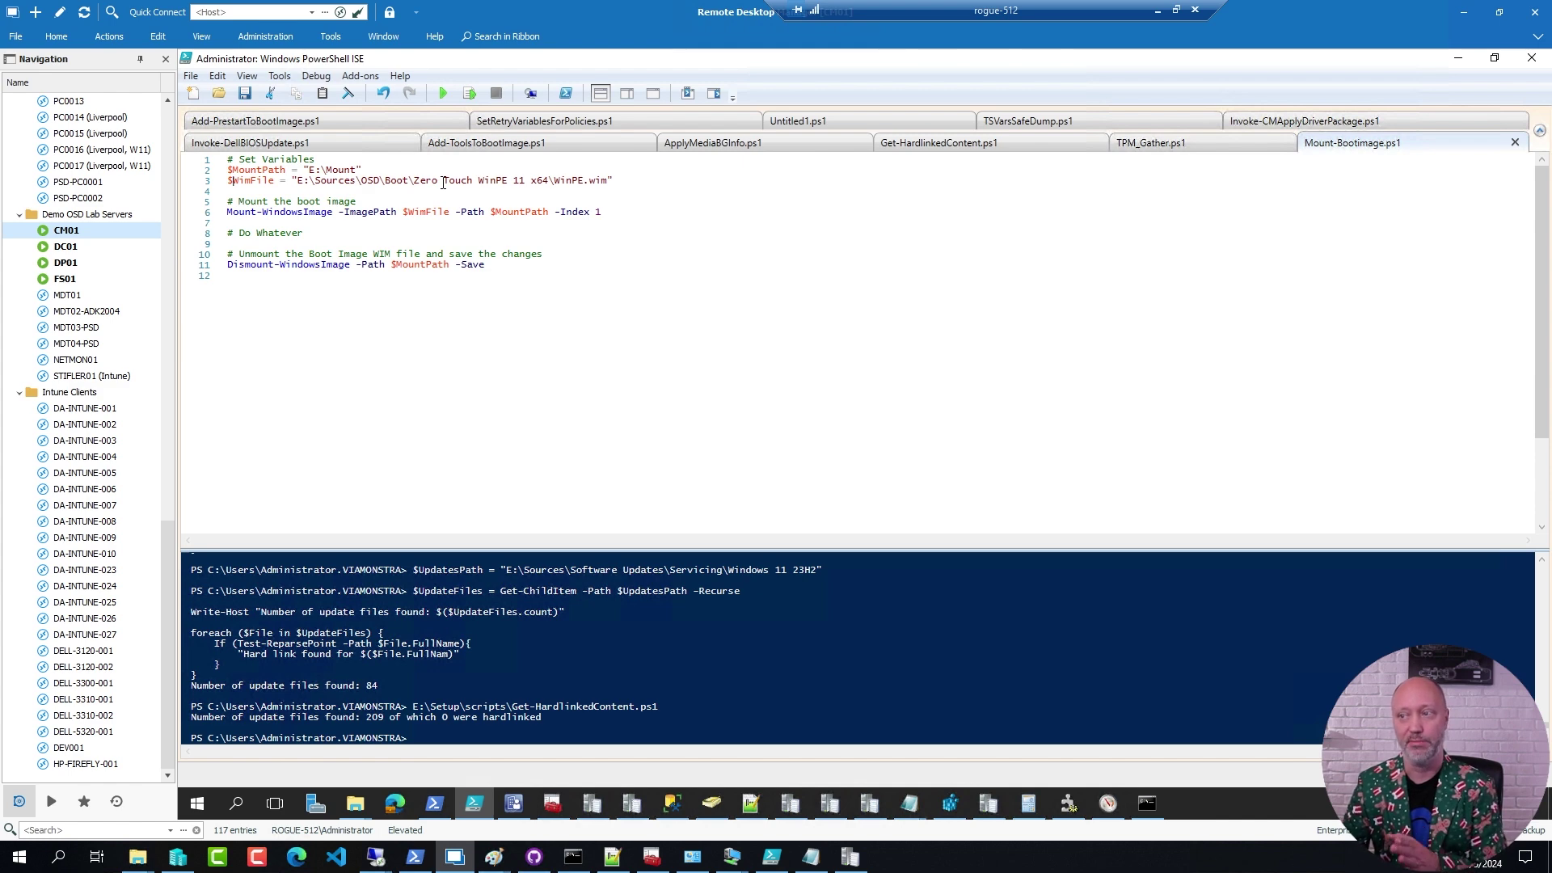
pyautogui.moveTo(627, 219); pyautogui.dragTo(24, 133)
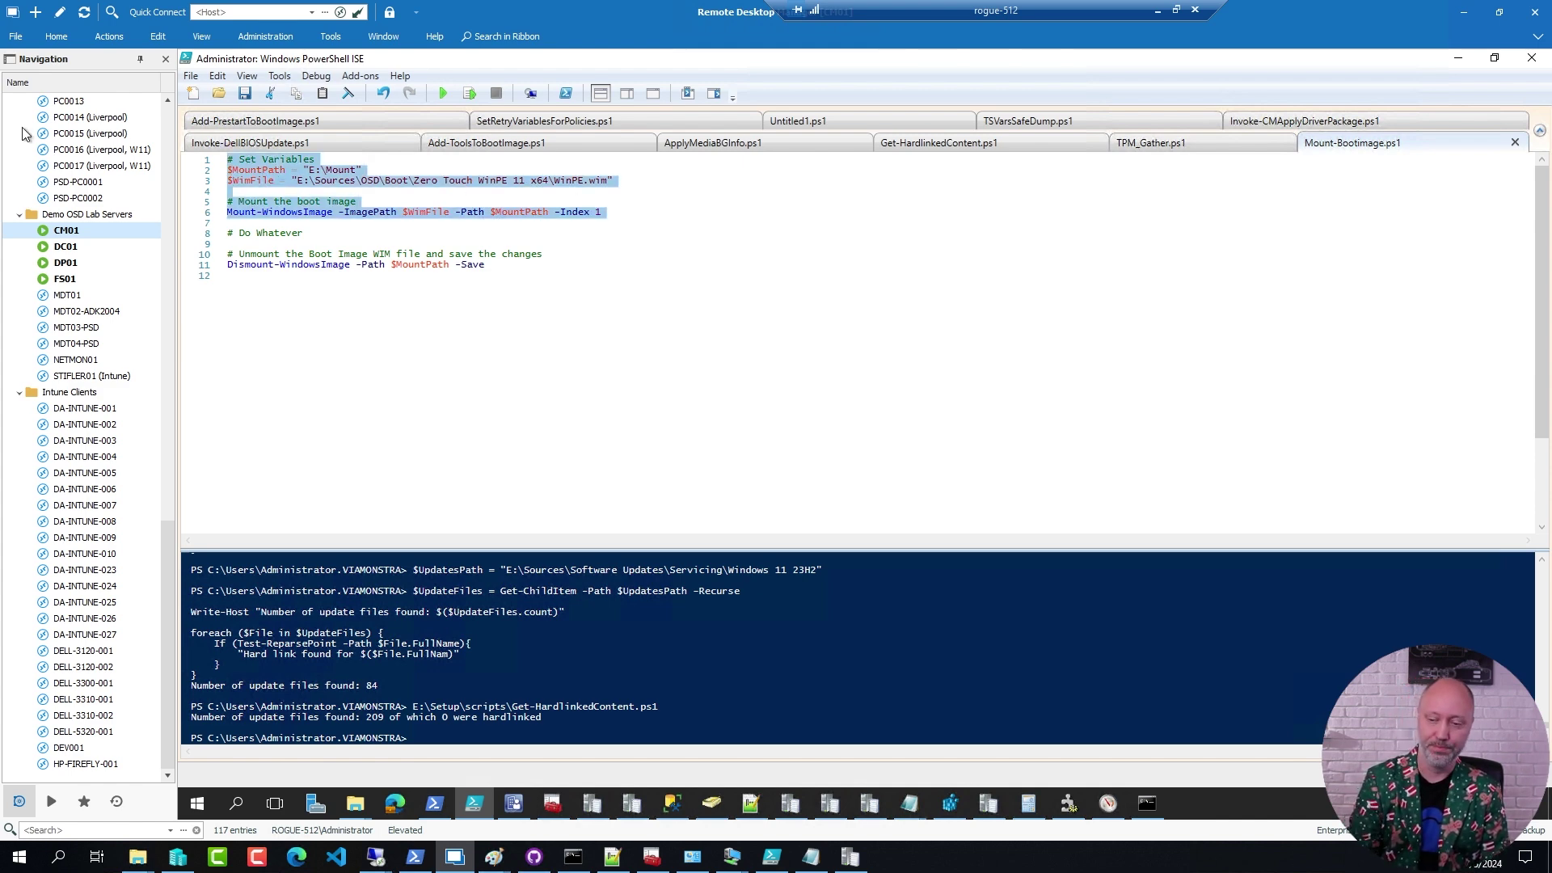
pyautogui.press('F8')
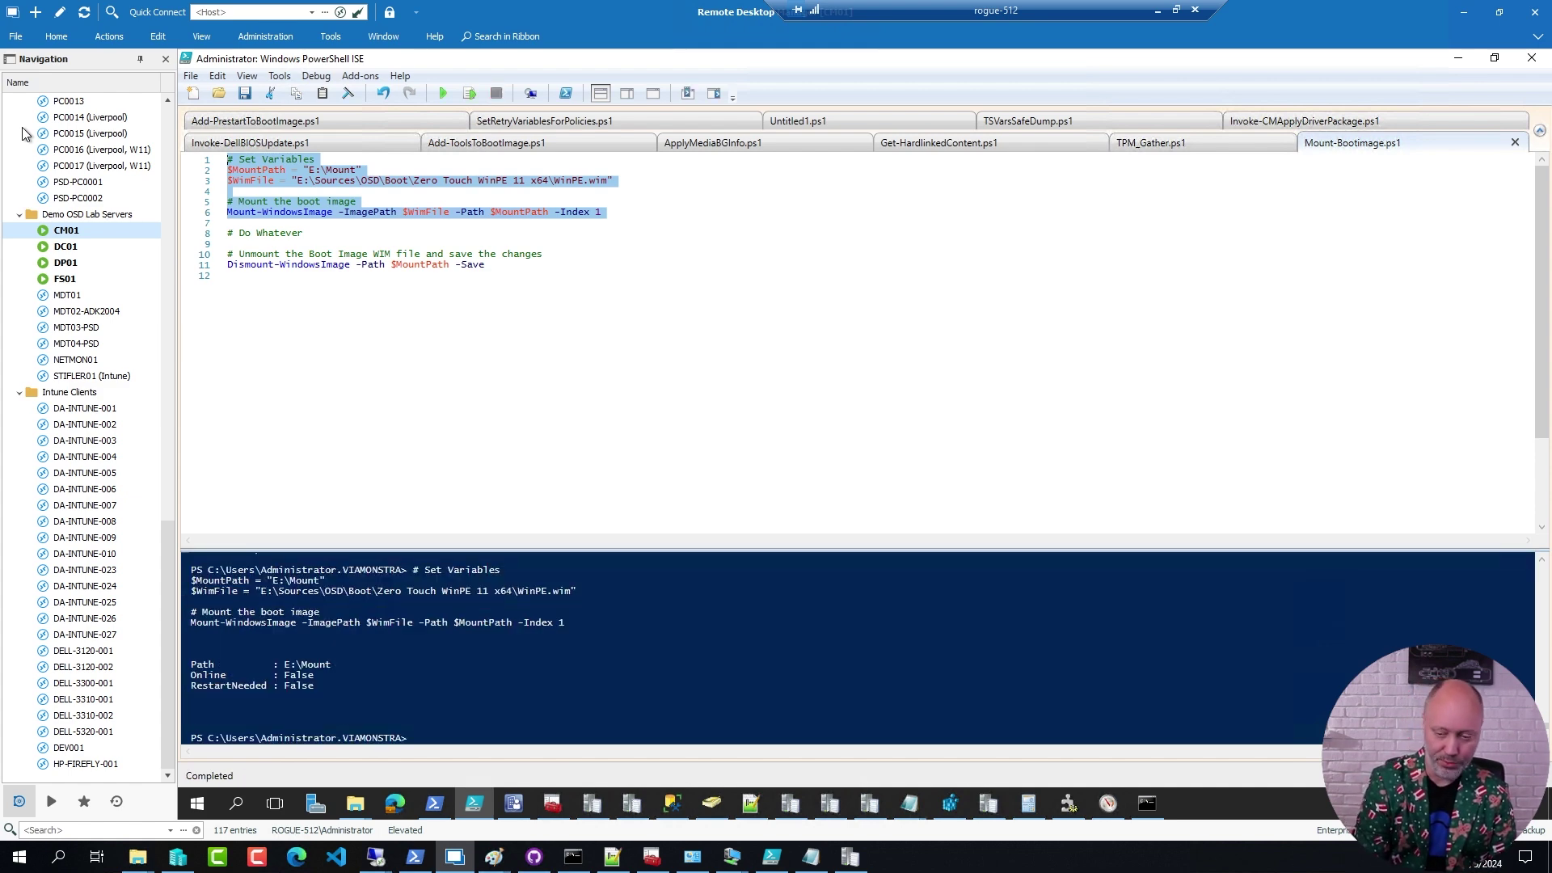
# Browse the mounted image at E:\Mount, including its ViaMonstra folder.
pyautogui.press('super+r')
pyautogui.write('e:')
pyautogui.press('Return')
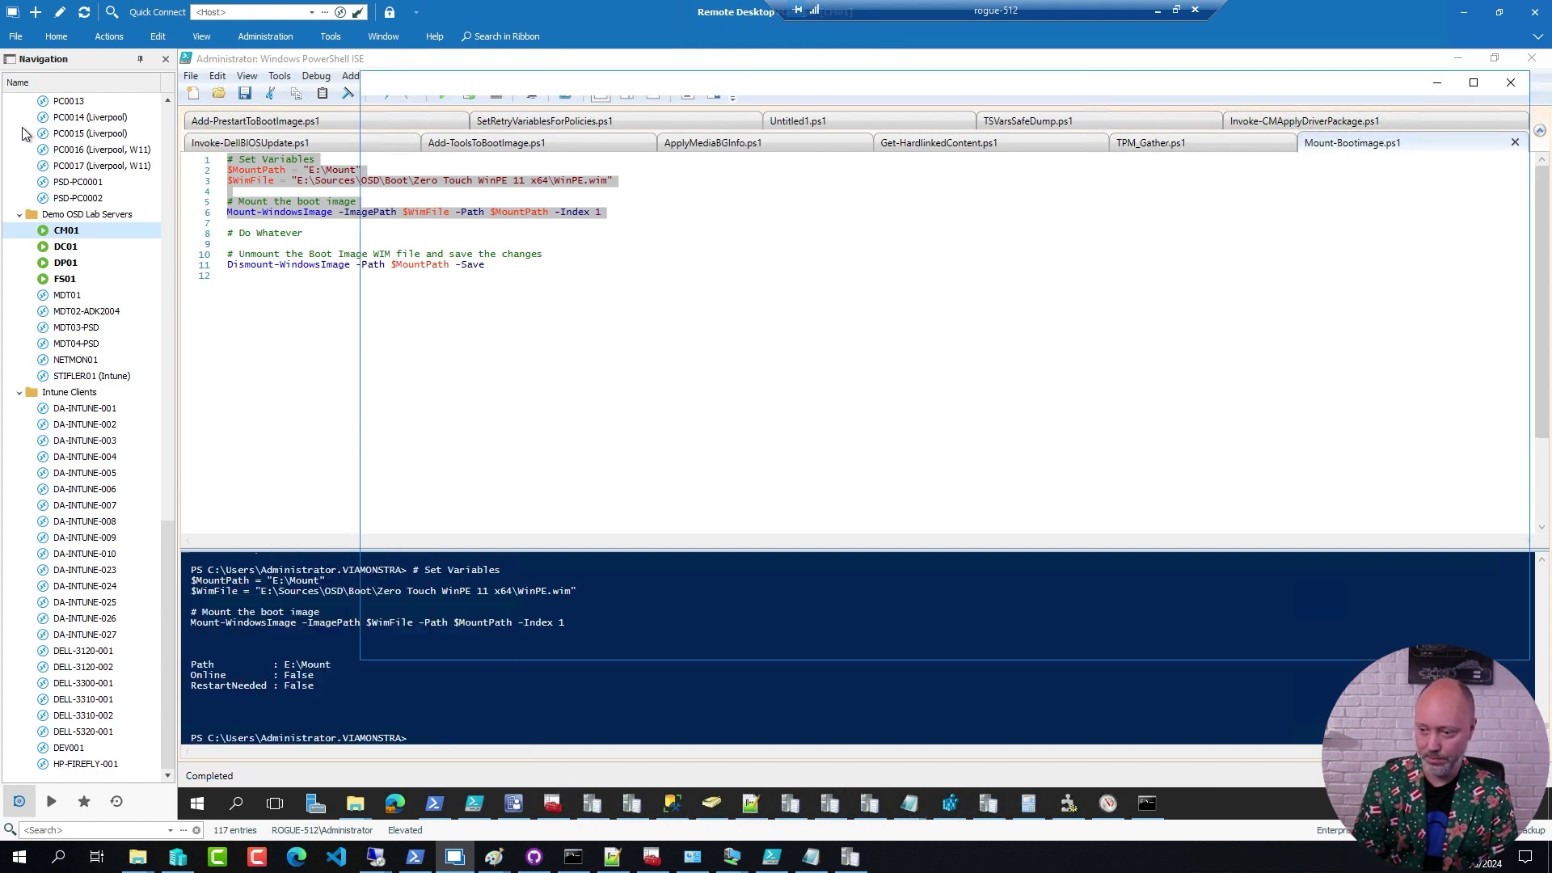
pyautogui.write('mou')
pyautogui.press('Return')
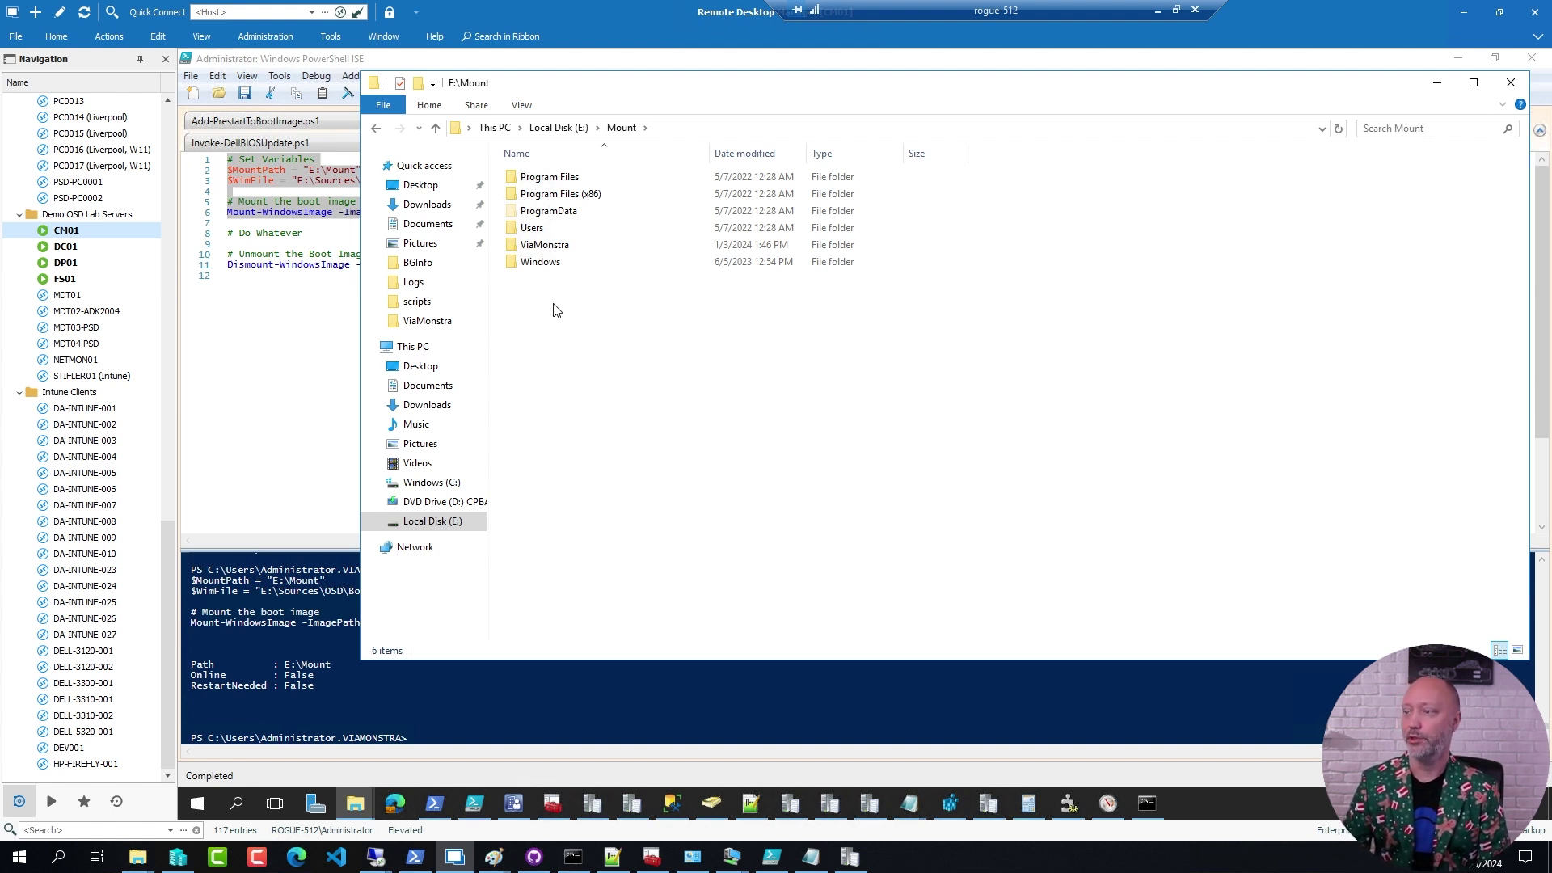
pyautogui.doubleClick(558, 247)
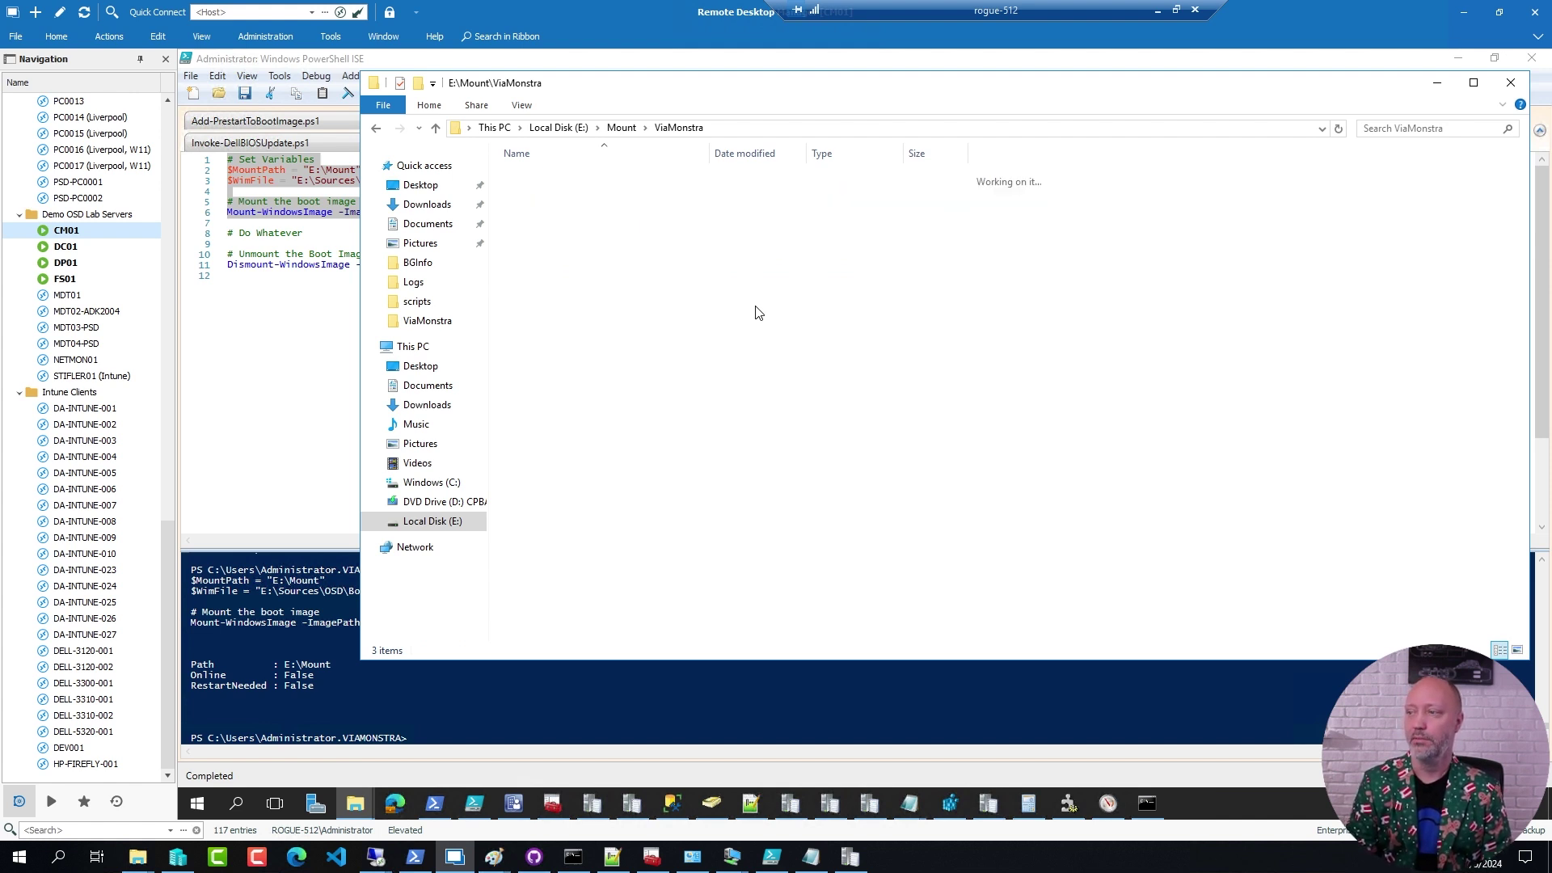
pyautogui.hotkey('alt', 'Left')
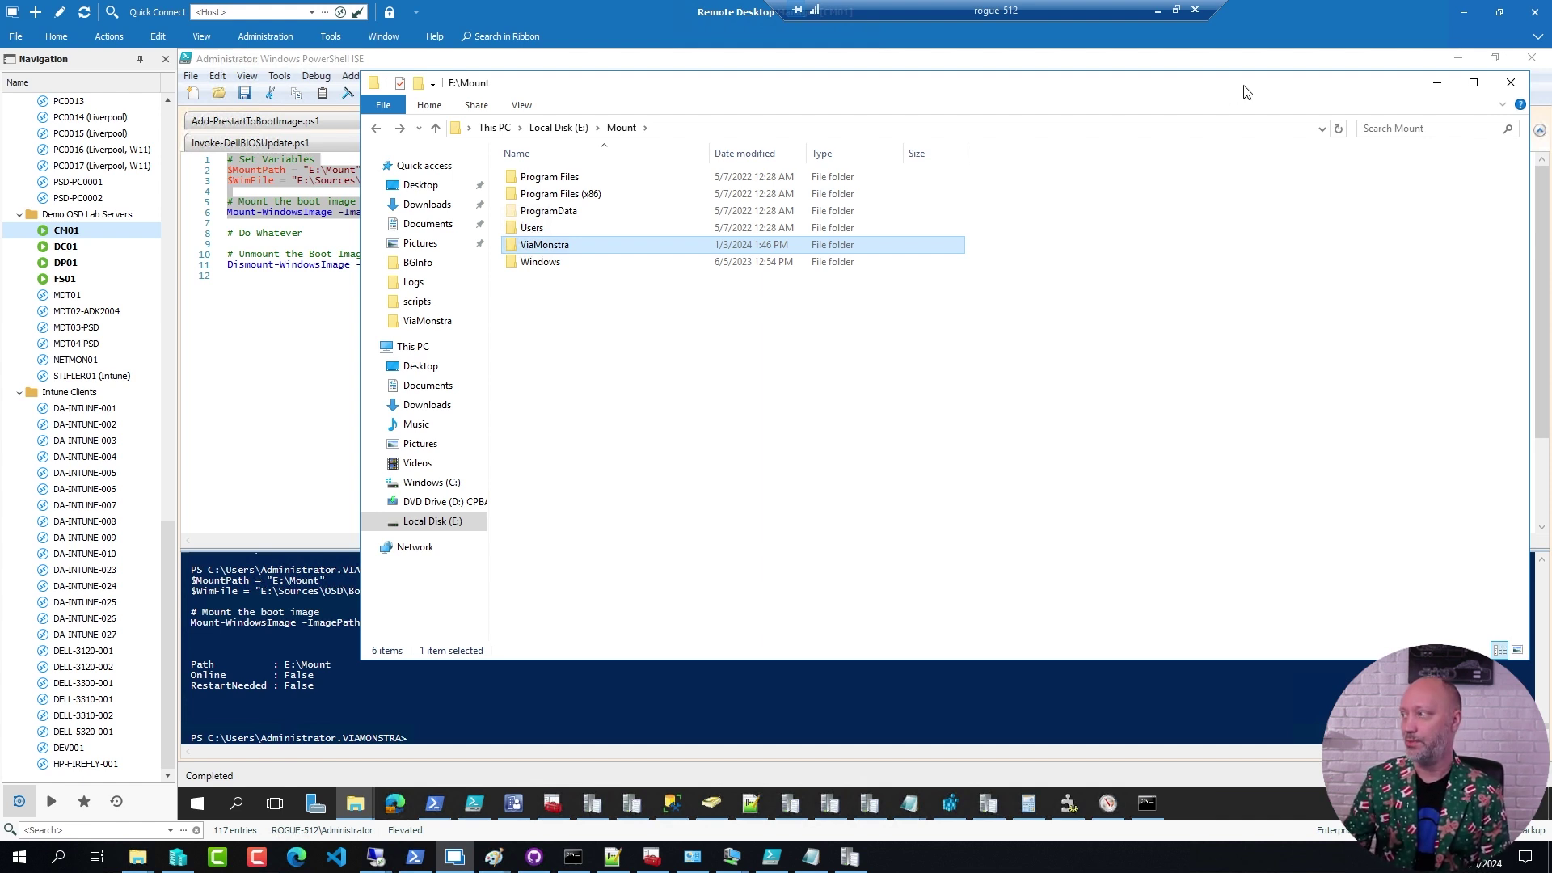
pyautogui.click(1510, 82)
pyautogui.click(357, 265)
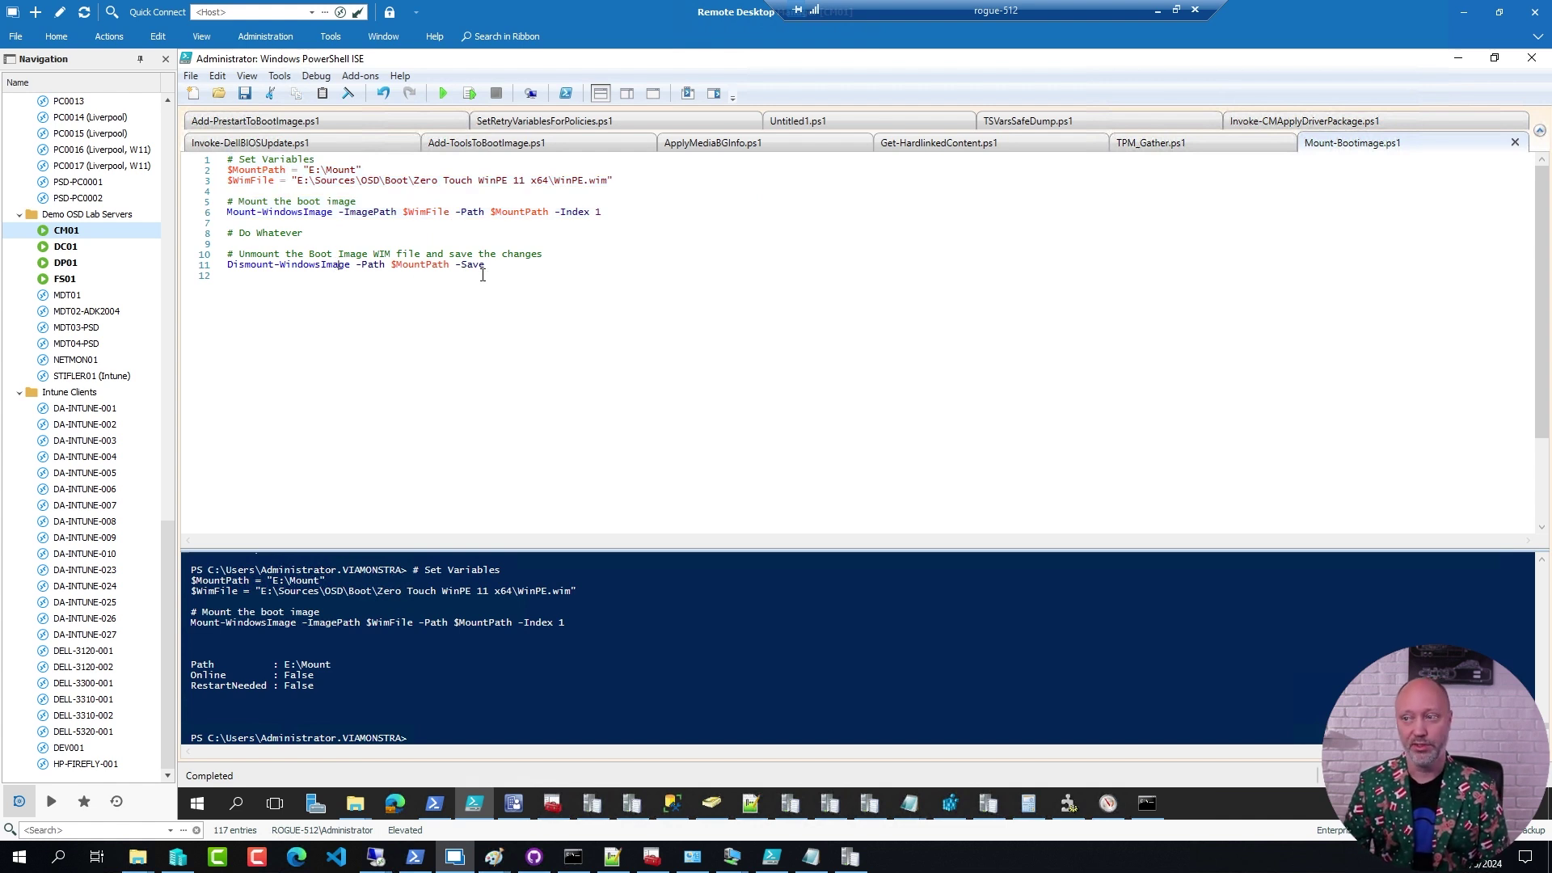
# Change line 11's -Save to -Discard and run it to dismount without saving.
pyautogui.moveTo(461, 265); pyautogui.dragTo(491, 265)
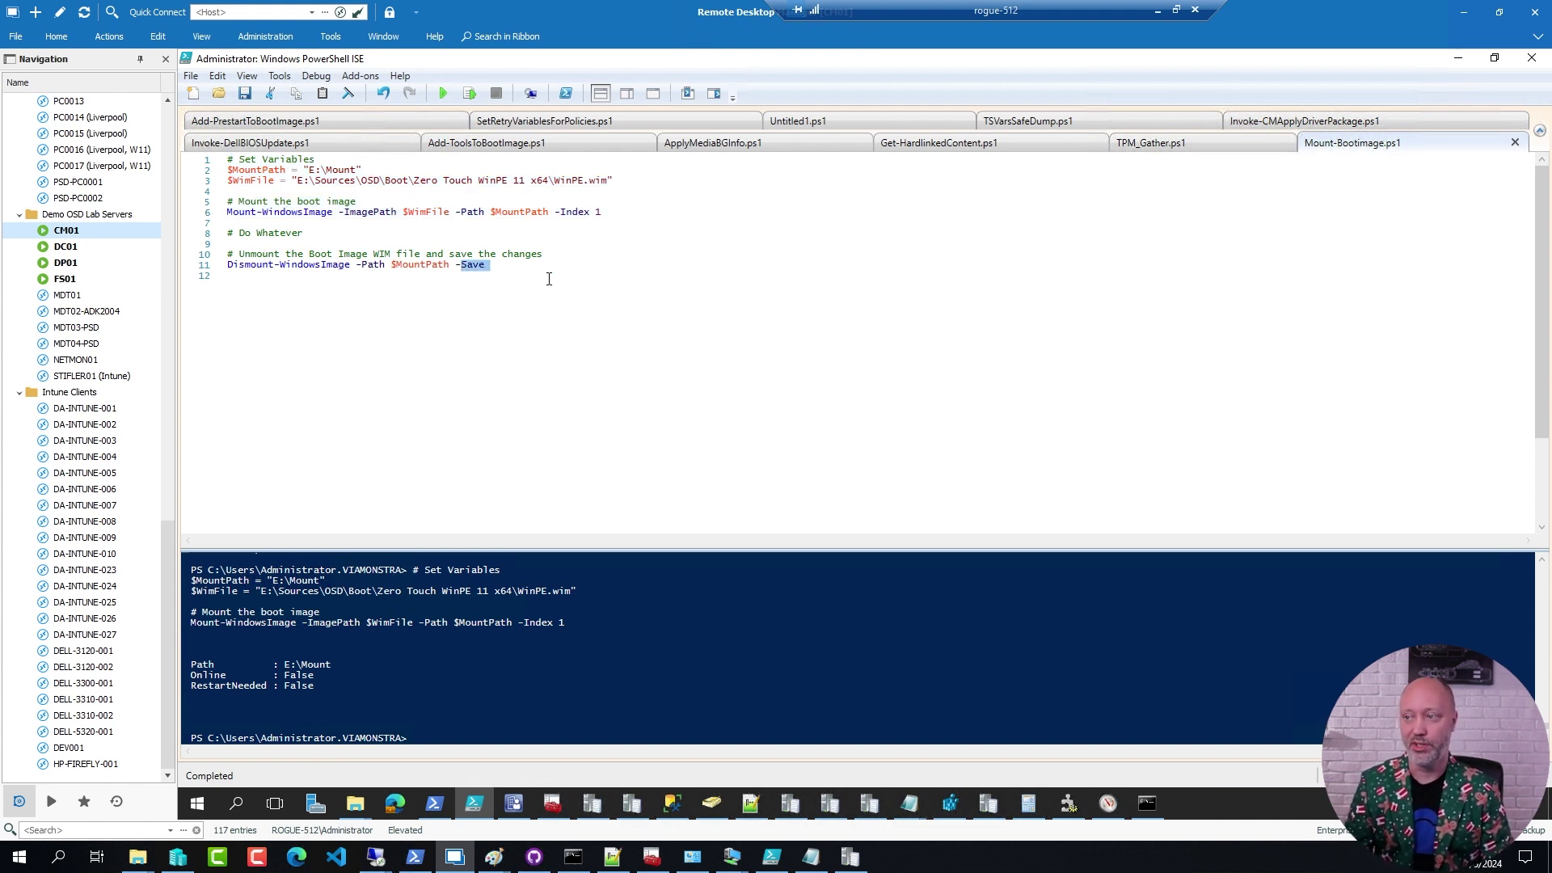
pyautogui.click(548, 279)
pyautogui.hotkey('ctrl', 'shift', 'Left')
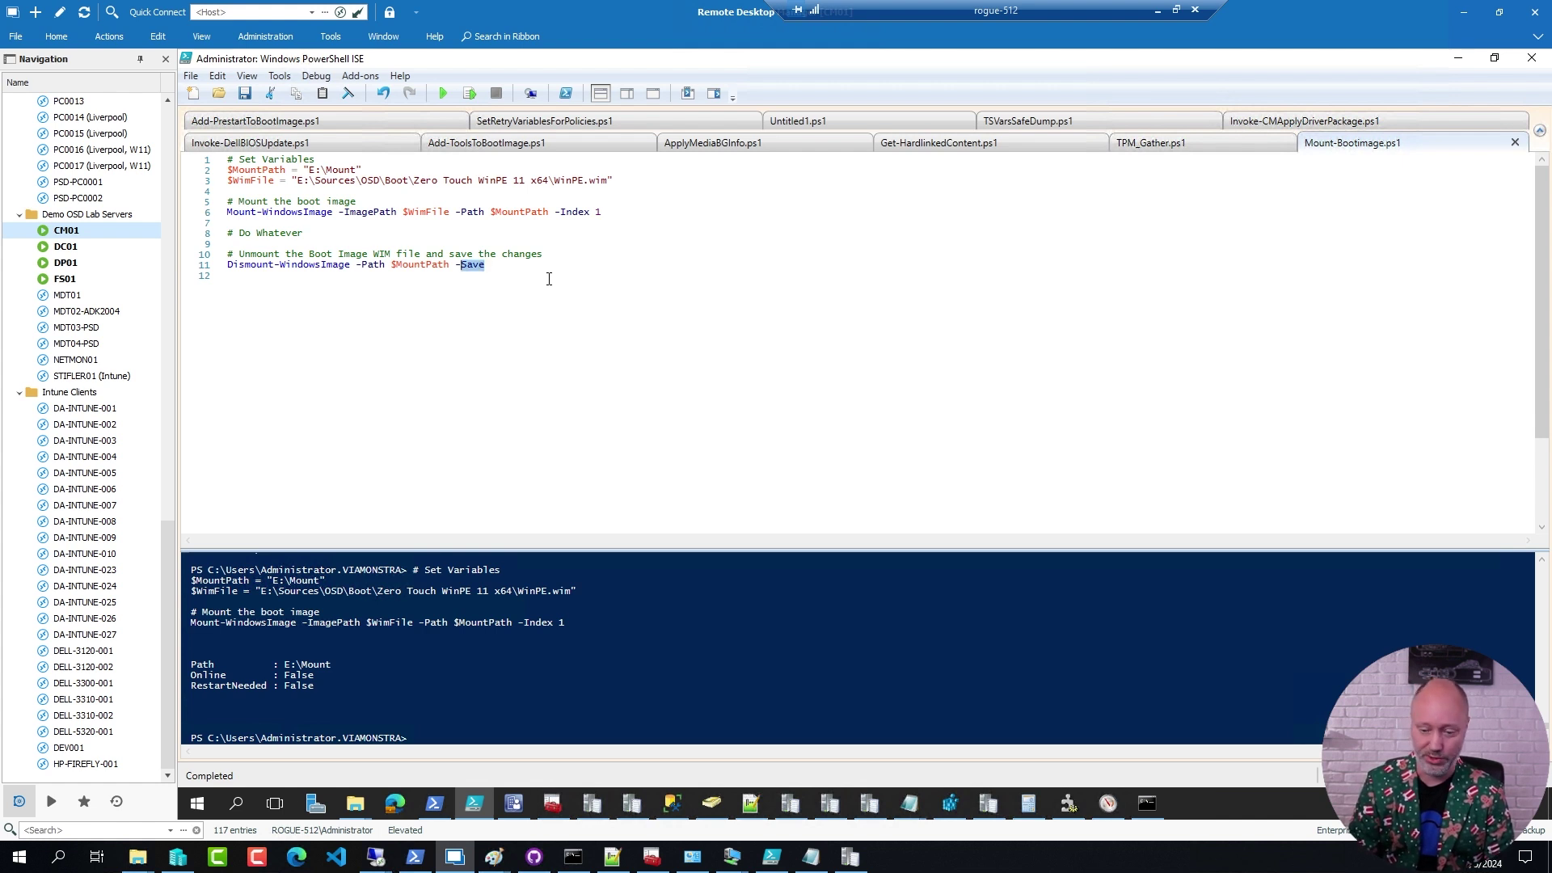
pyautogui.write('Discard')
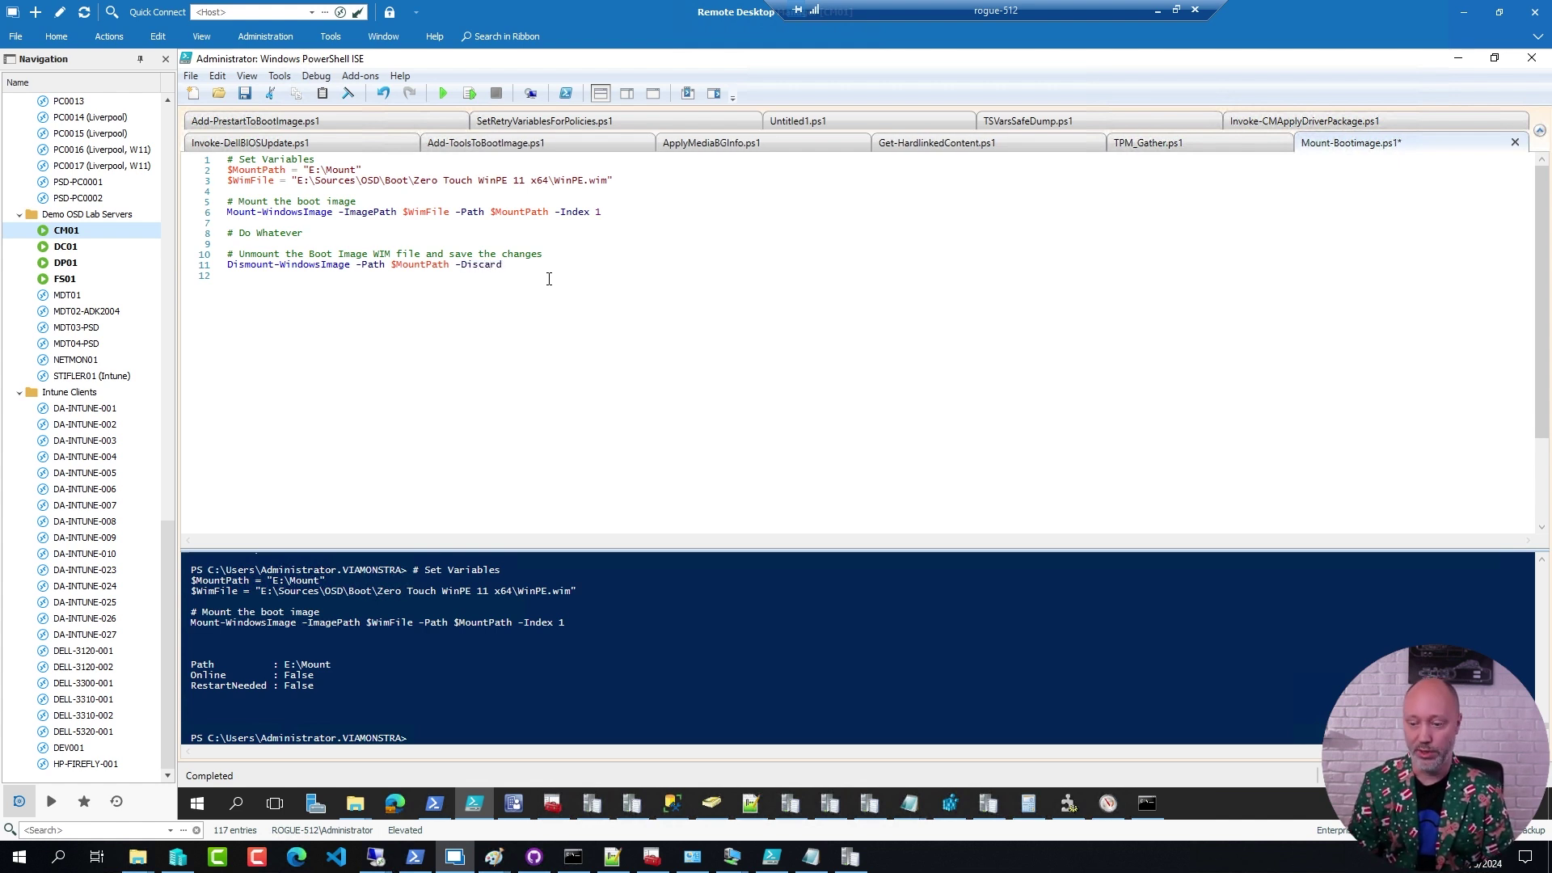
pyautogui.hotkey('shift', 'Home')
pyautogui.press('F8')
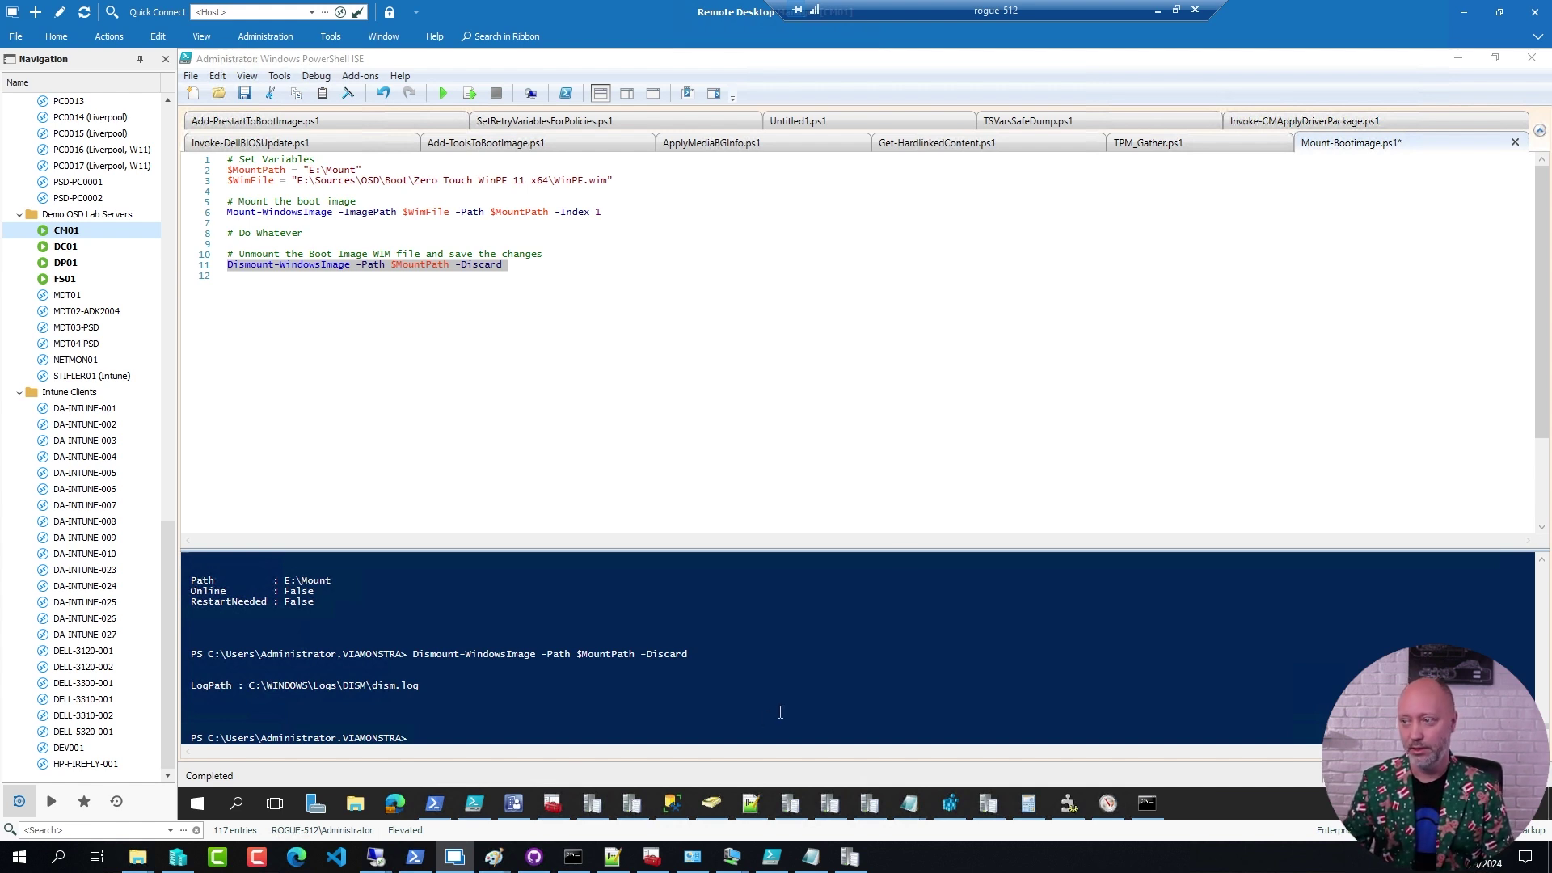
# Restore the dismount line's parameter from -Discard back to -Save.
pyautogui.click(509, 275)
pyautogui.doubleClick(494, 267)
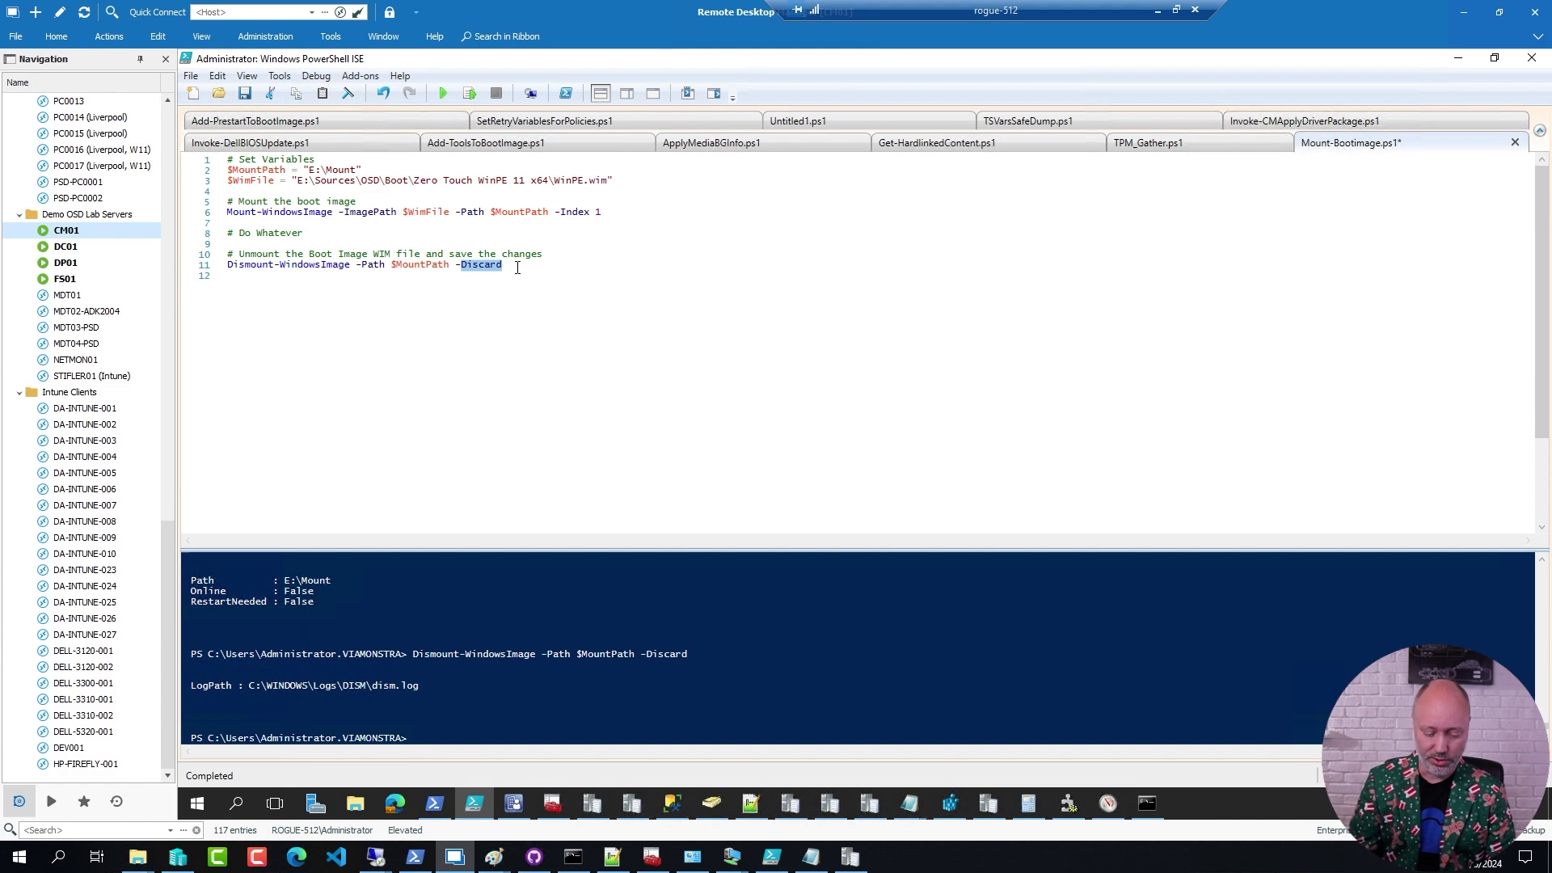
pyautogui.write('Save')
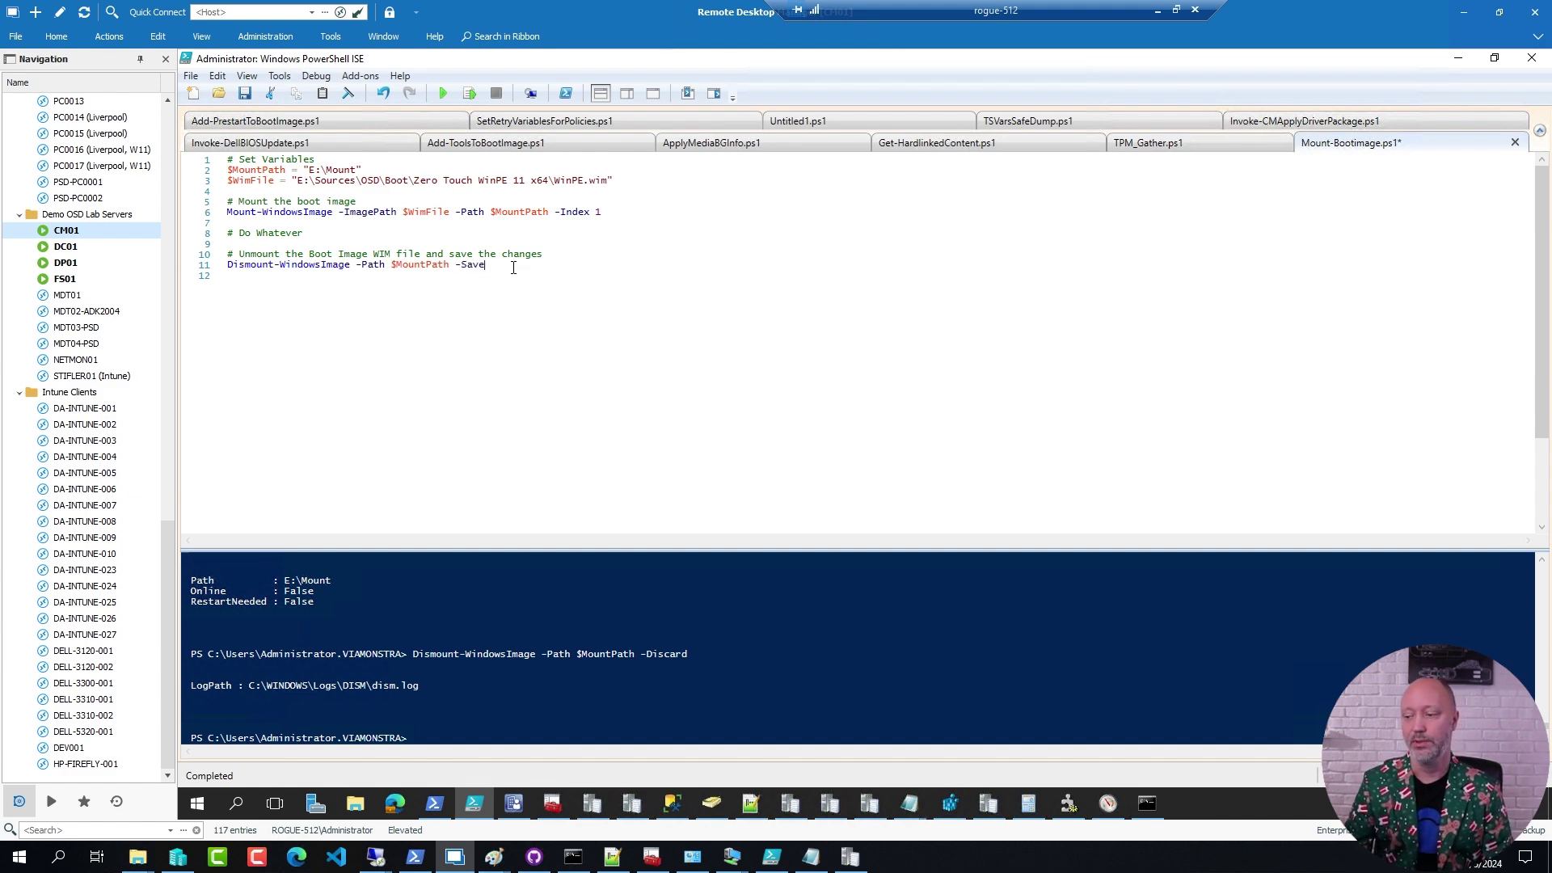
pyautogui.click(514, 803)
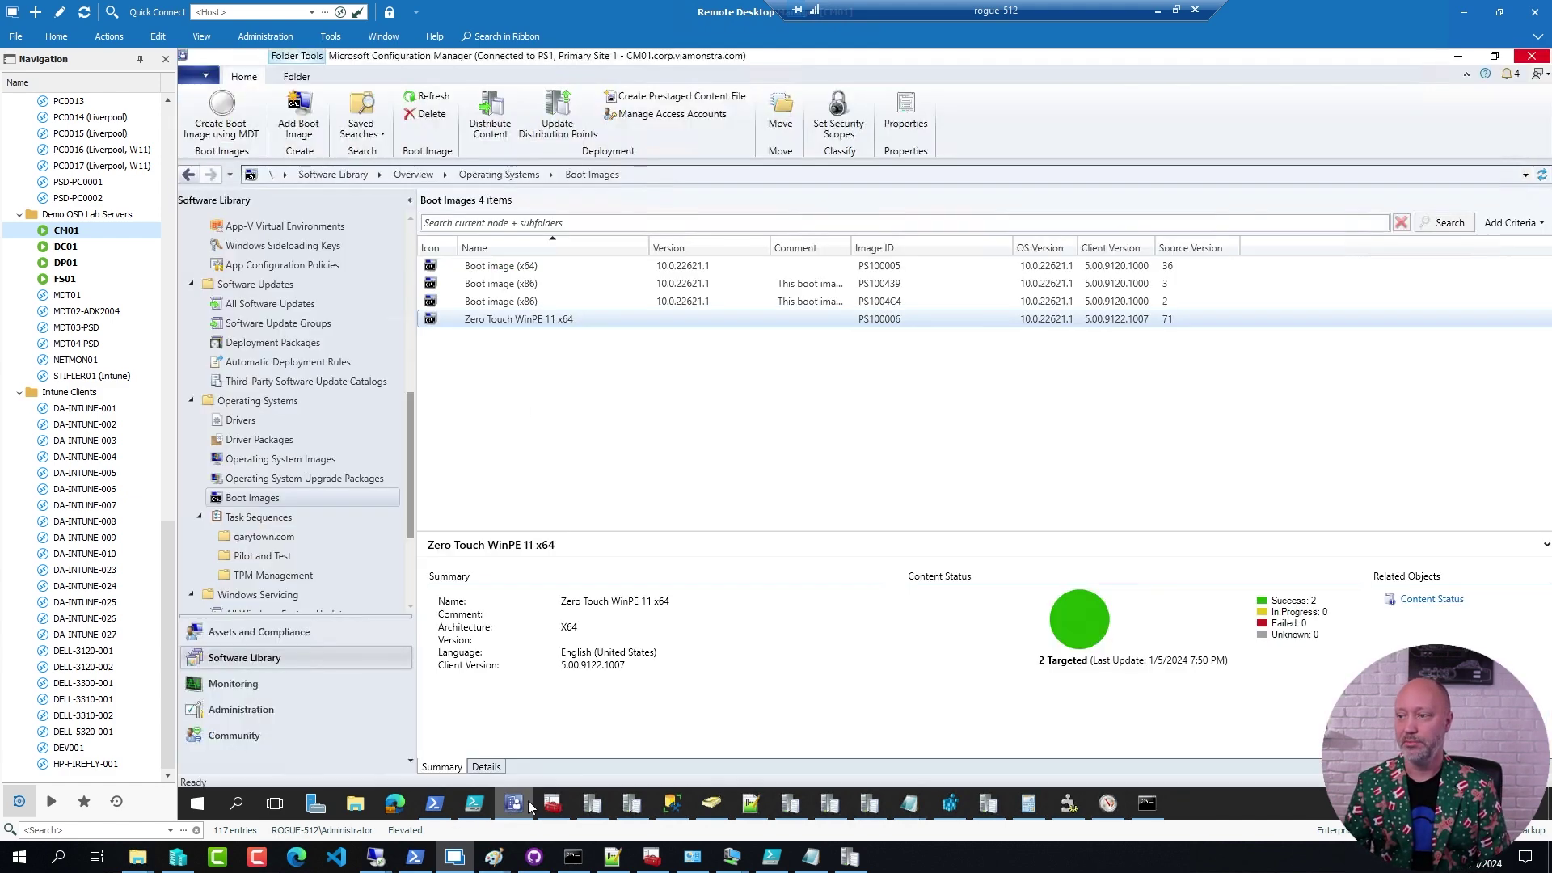
pyautogui.rightClick(491, 319)
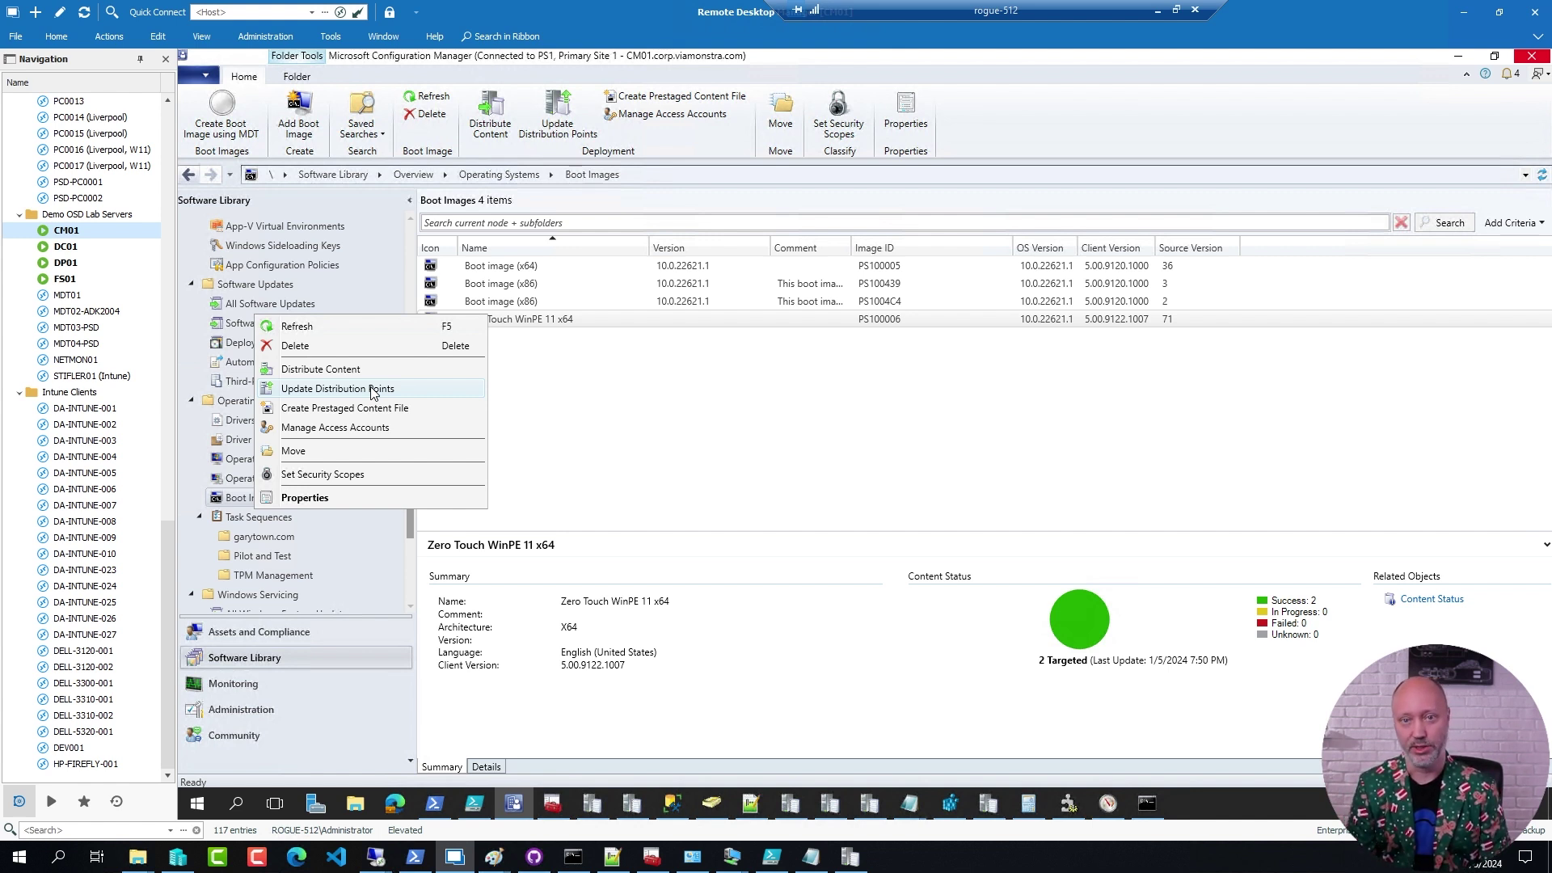
pyautogui.click(570, 323)
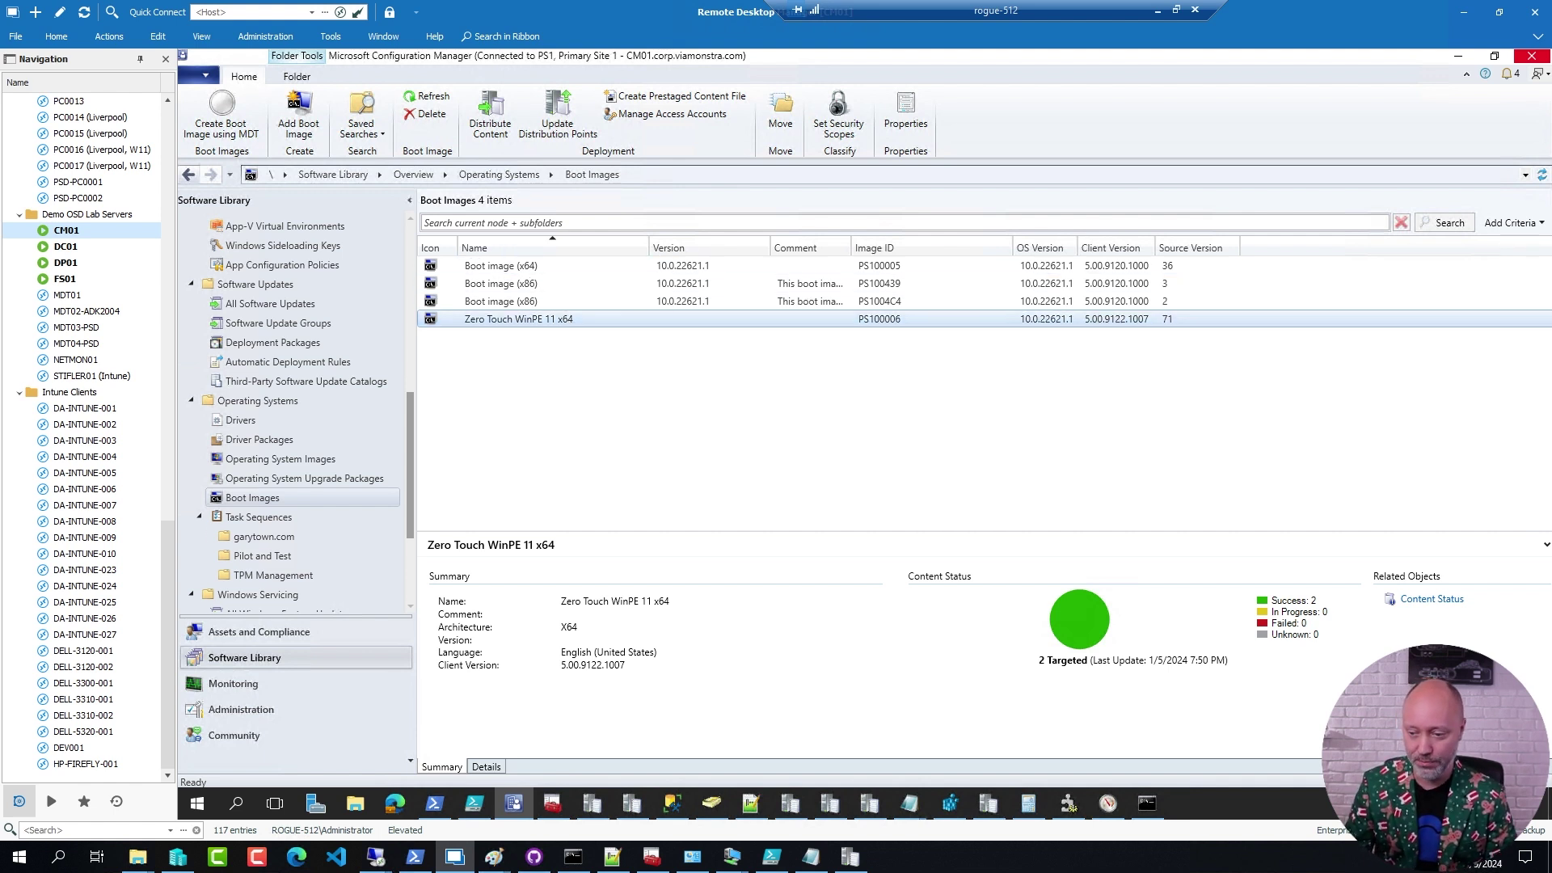
pyautogui.moveTo(137, 856)
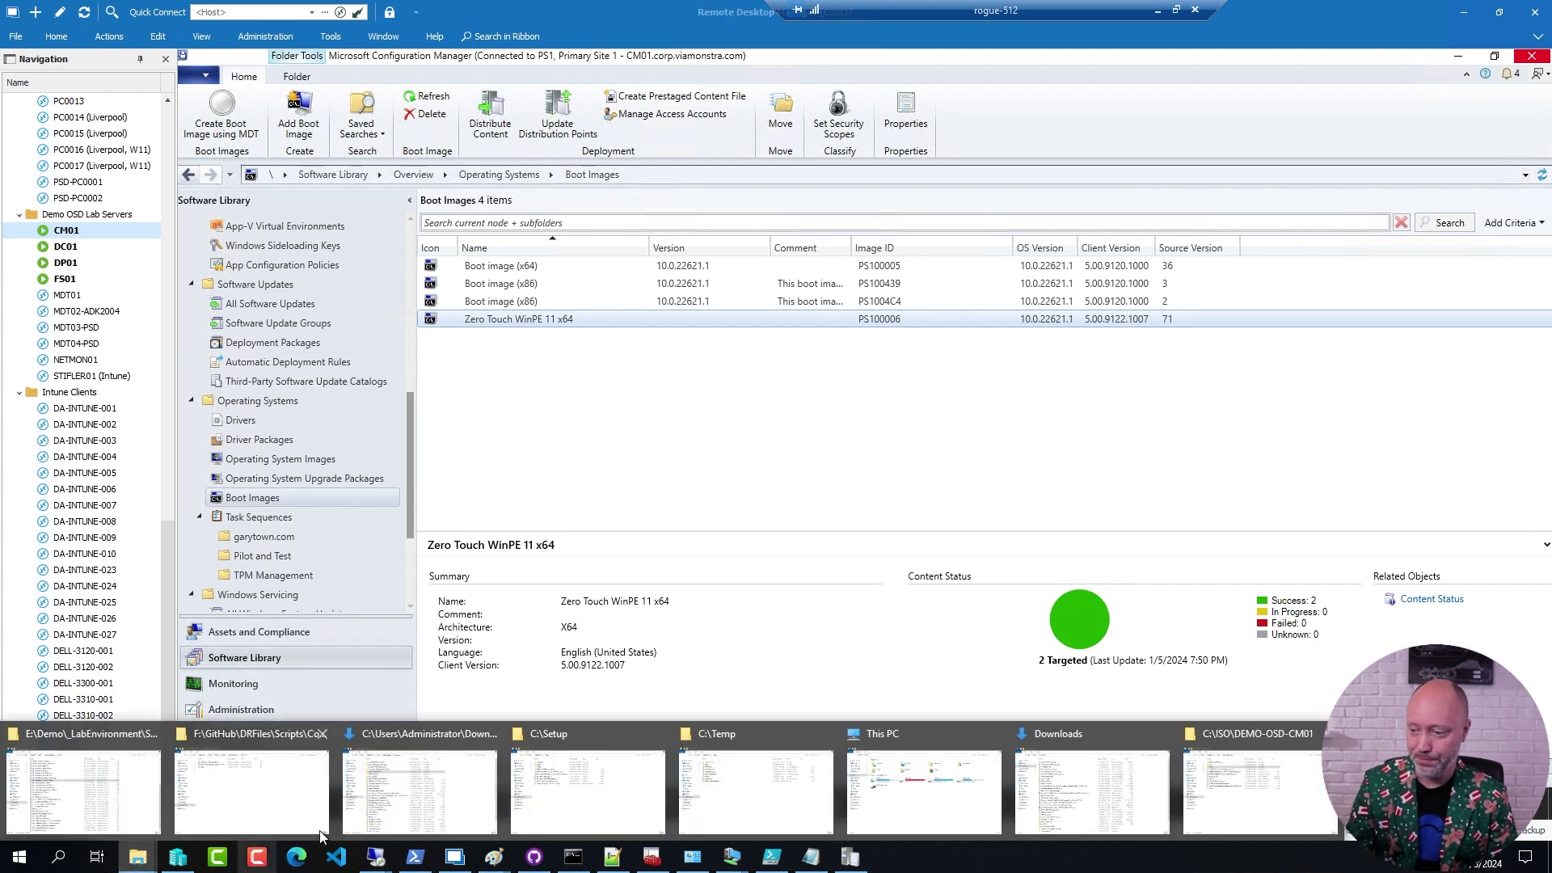
# Navigate to C:\ISO\DEMO-OSD-CM01 and select Bootimage.iso.
pyautogui.click(745, 804)
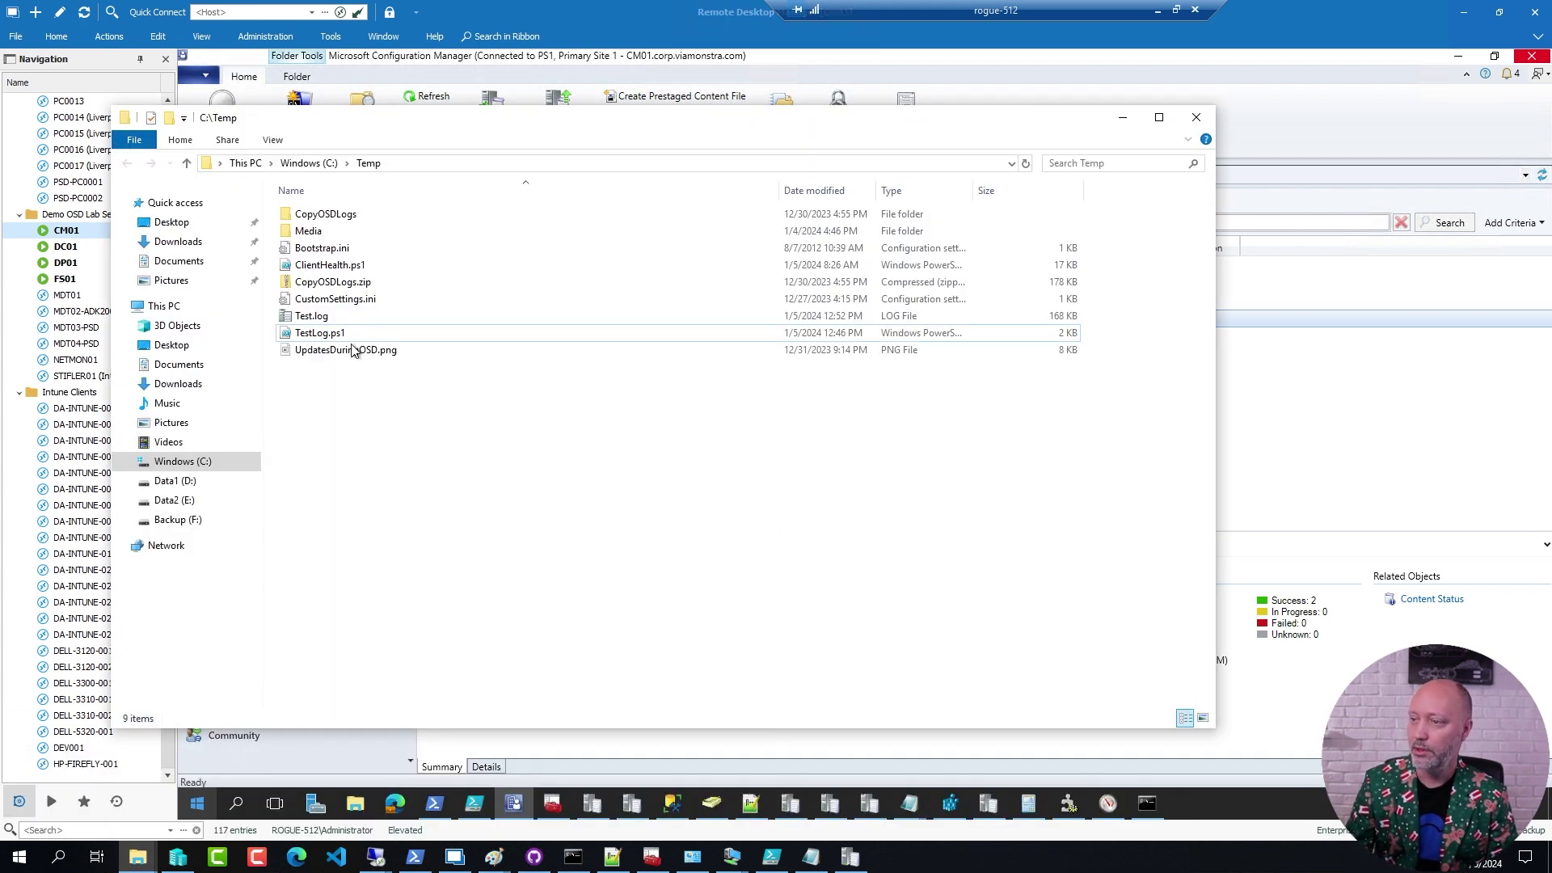
pyautogui.click(315, 164)
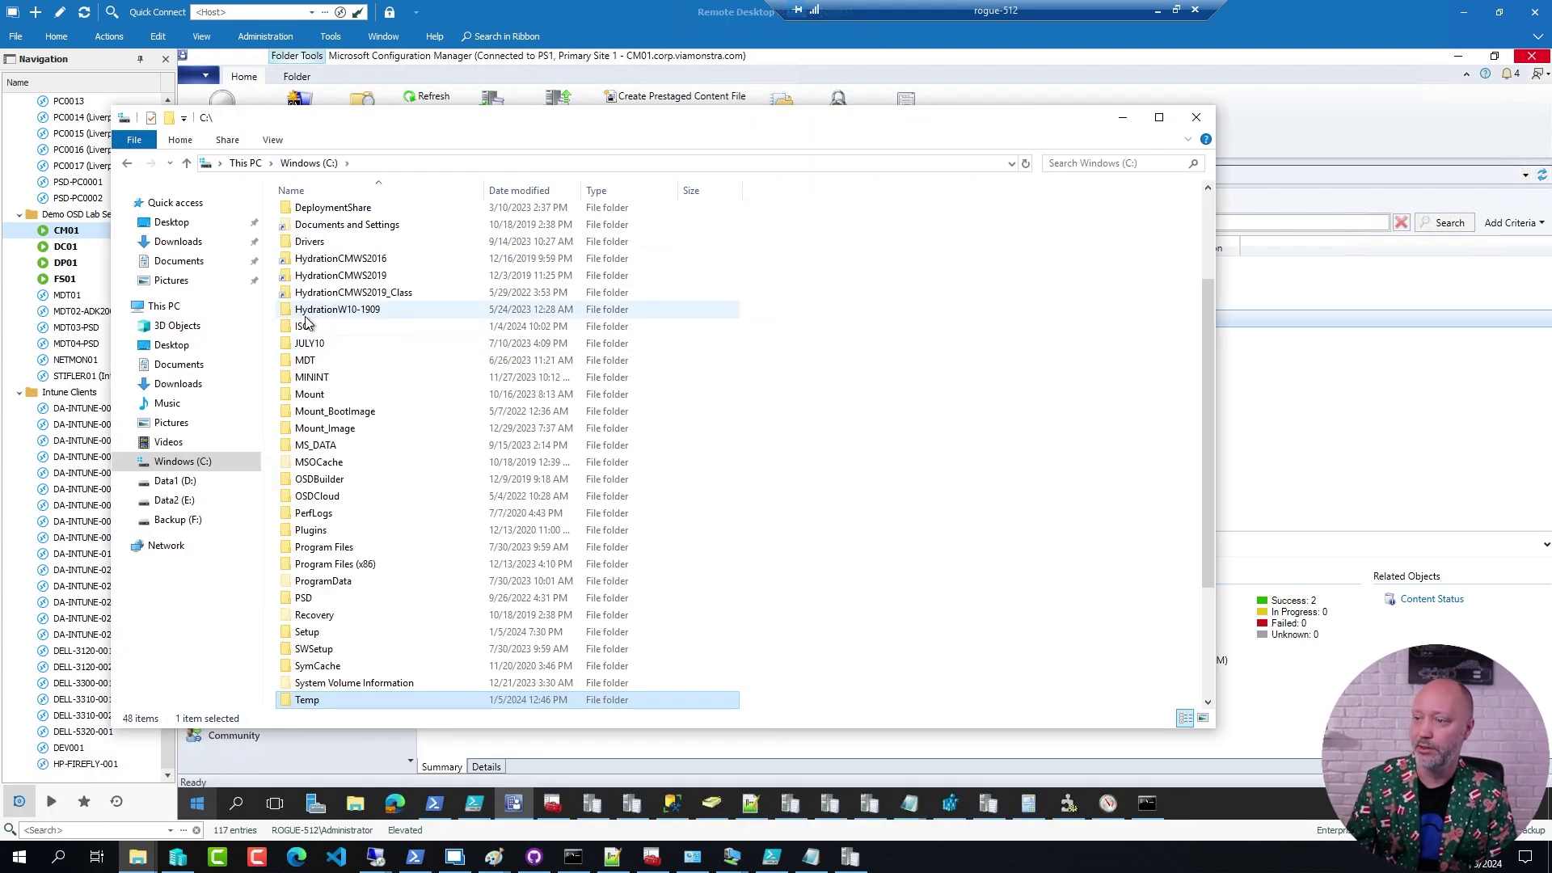
pyautogui.doubleClick(409, 329)
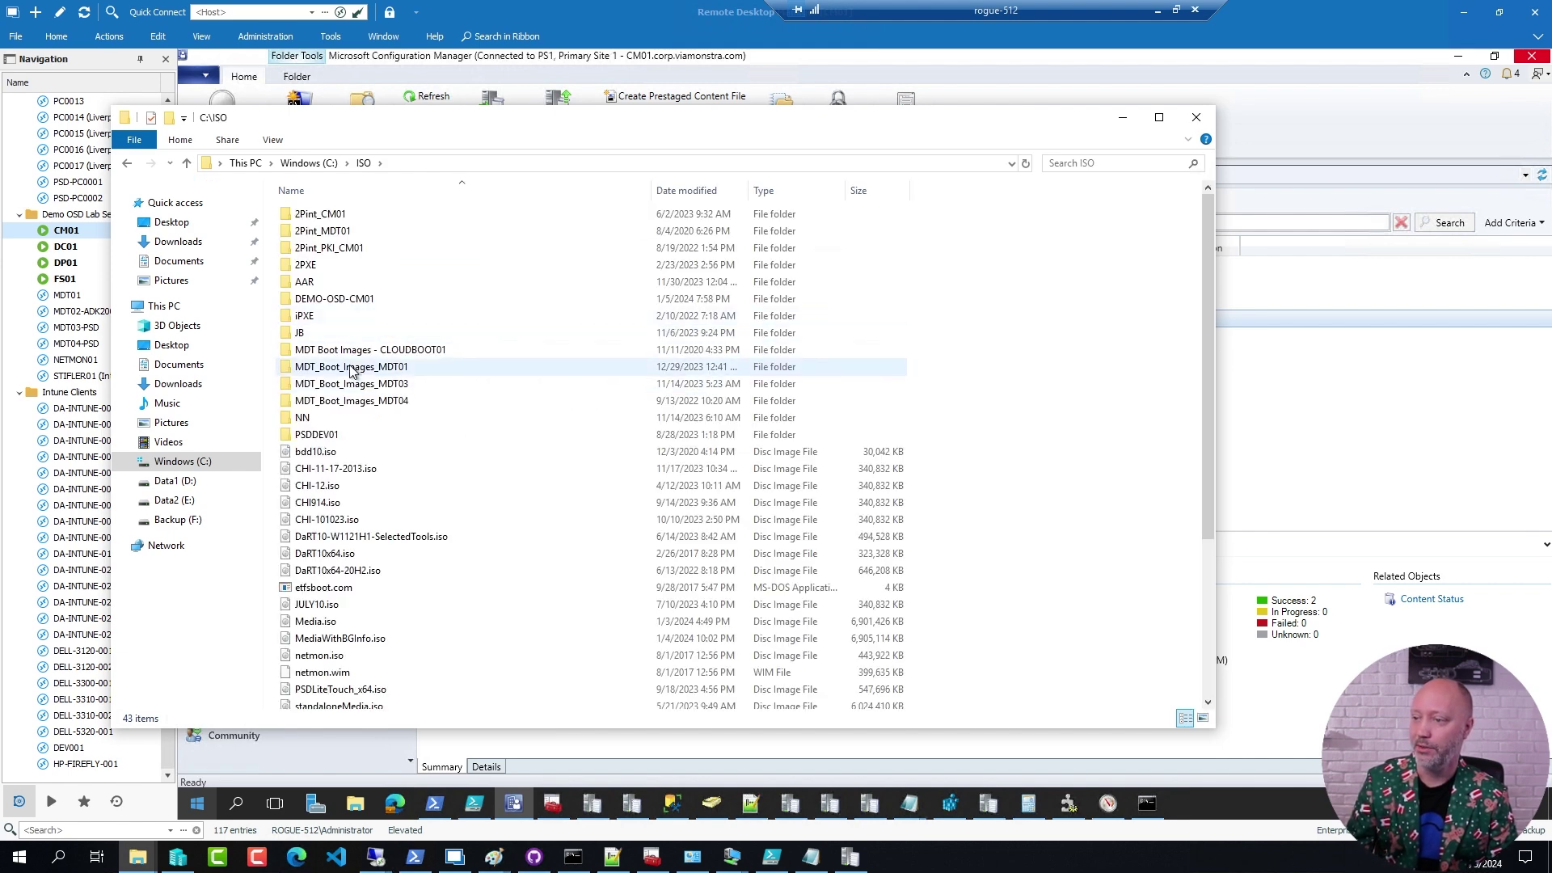
pyautogui.doubleClick(339, 299)
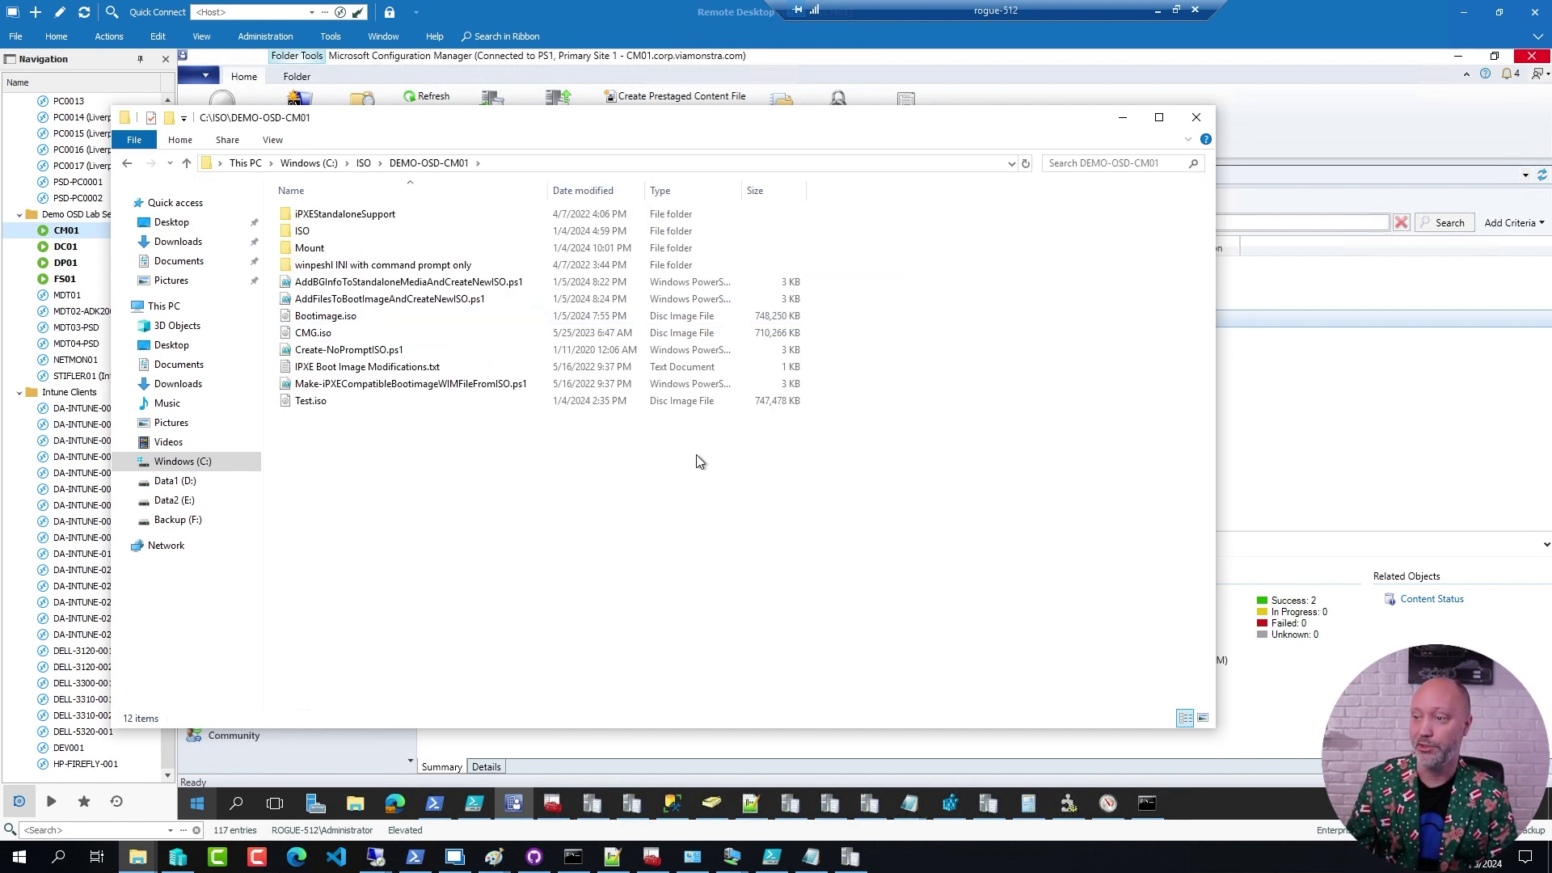
pyautogui.click(349, 318)
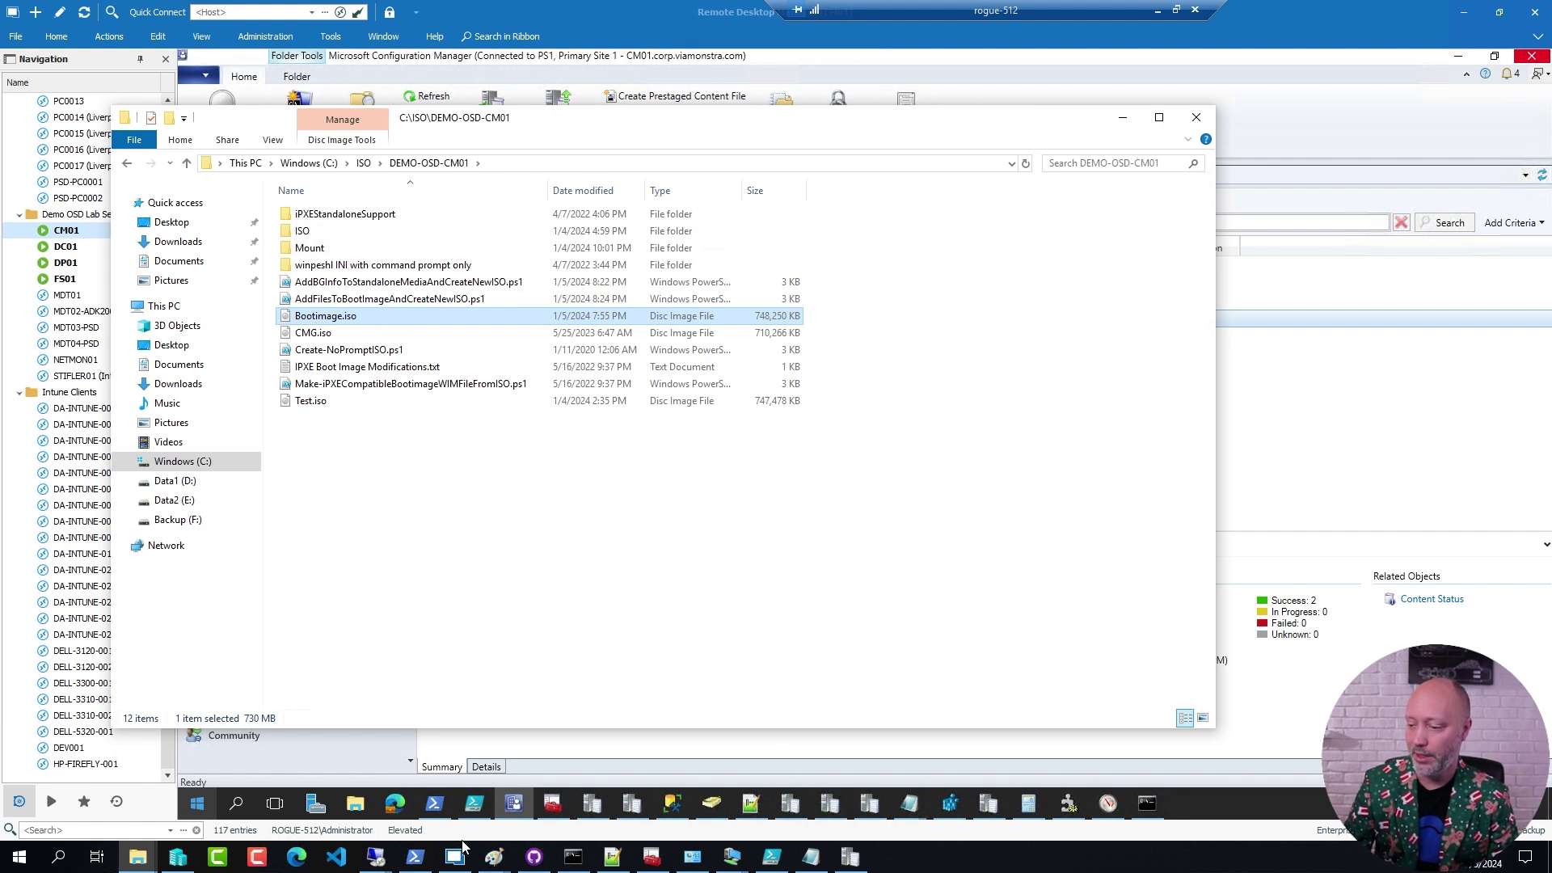
pyautogui.click(356, 800)
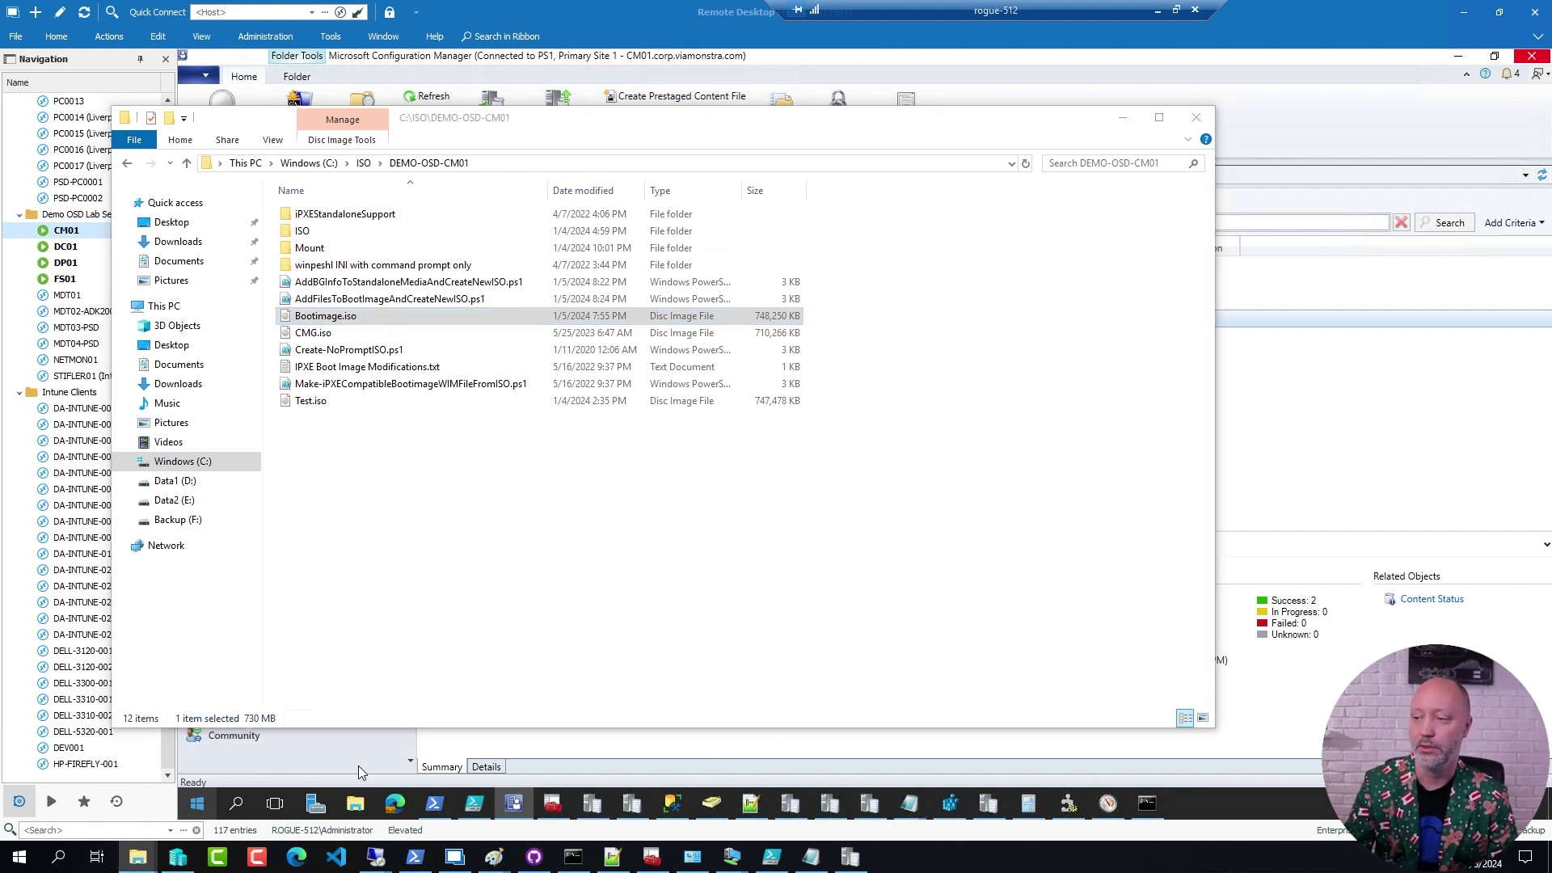
pyautogui.hotkey('alt', 'Tab')
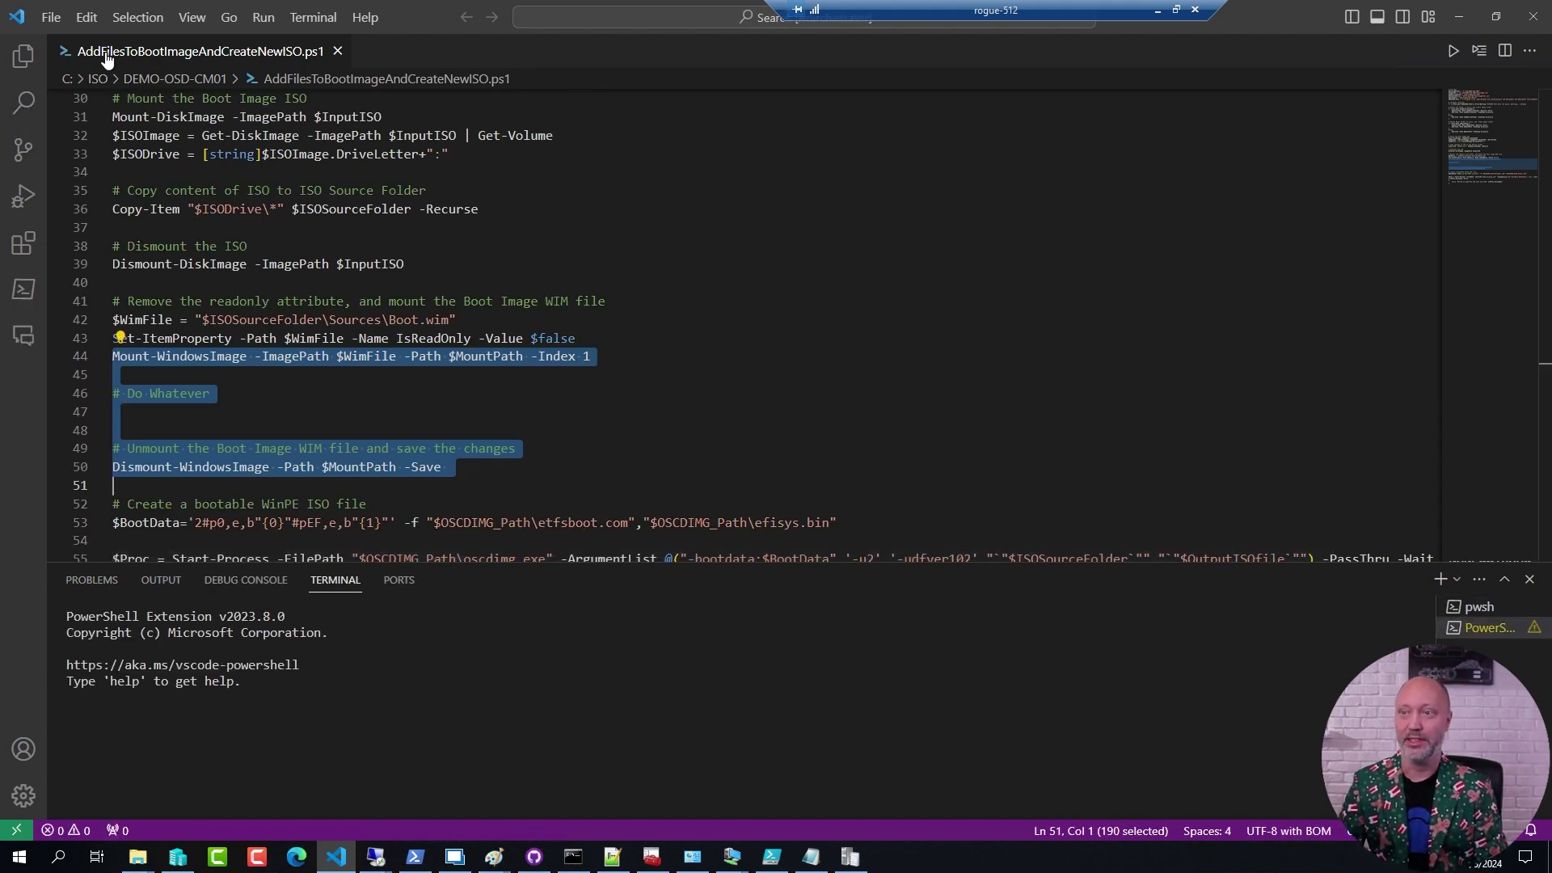
# Review the script settings: $WorkingFolder, input Bootimage.iso, output BootimageTest.iso, mount path and Oscdimg path.
pyautogui.moveTo(86, 61); pyautogui.dragTo(240, 63)
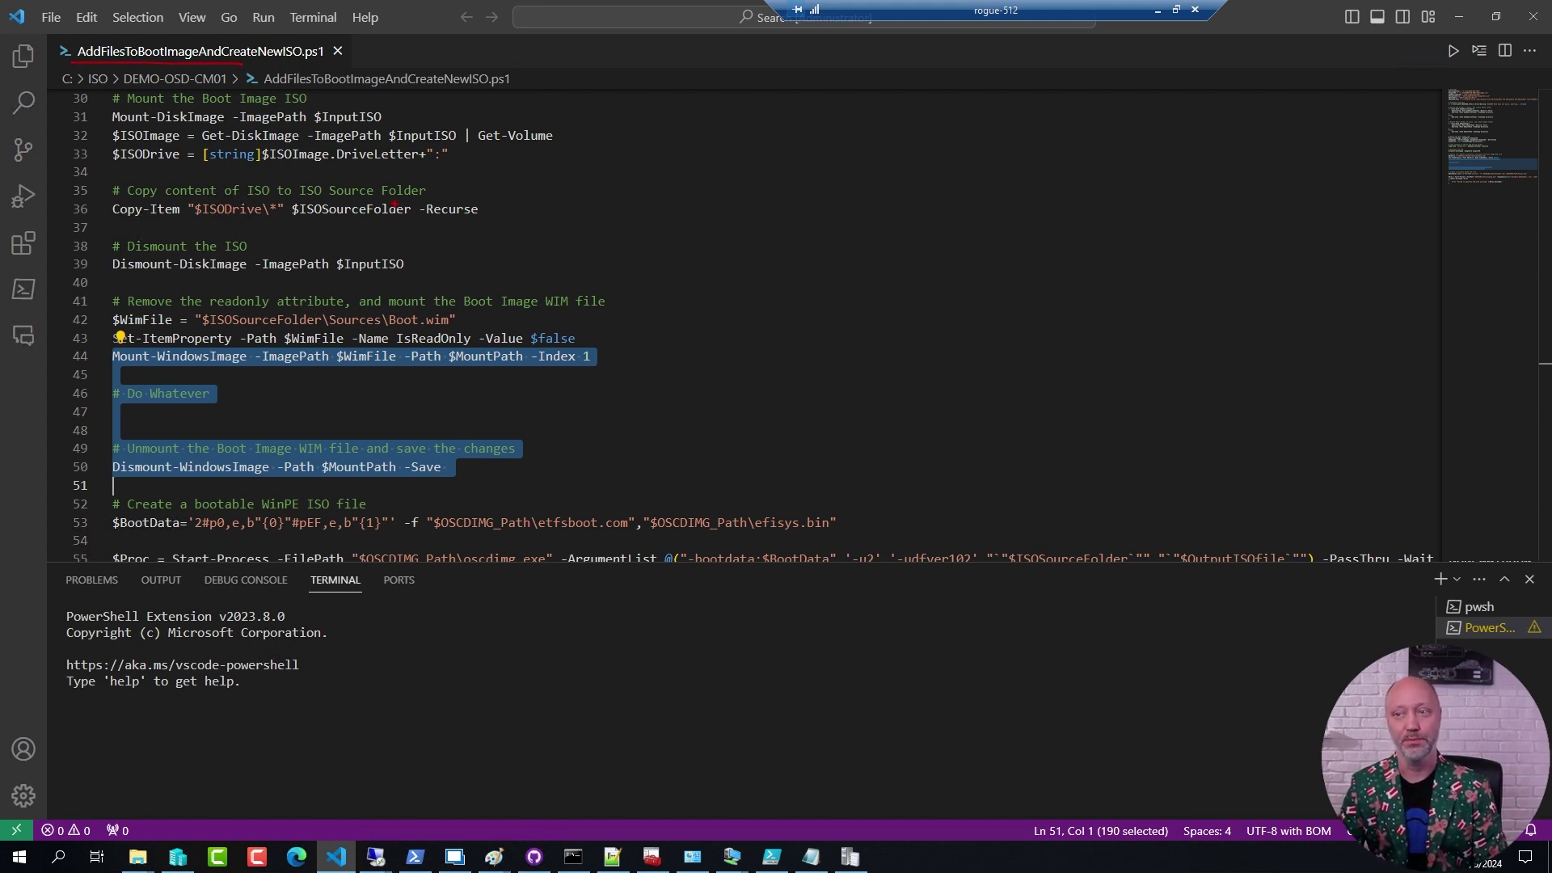
pyautogui.press('Escape')
pyautogui.click(441, 300)
pyautogui.scroll(10, 446, 297)
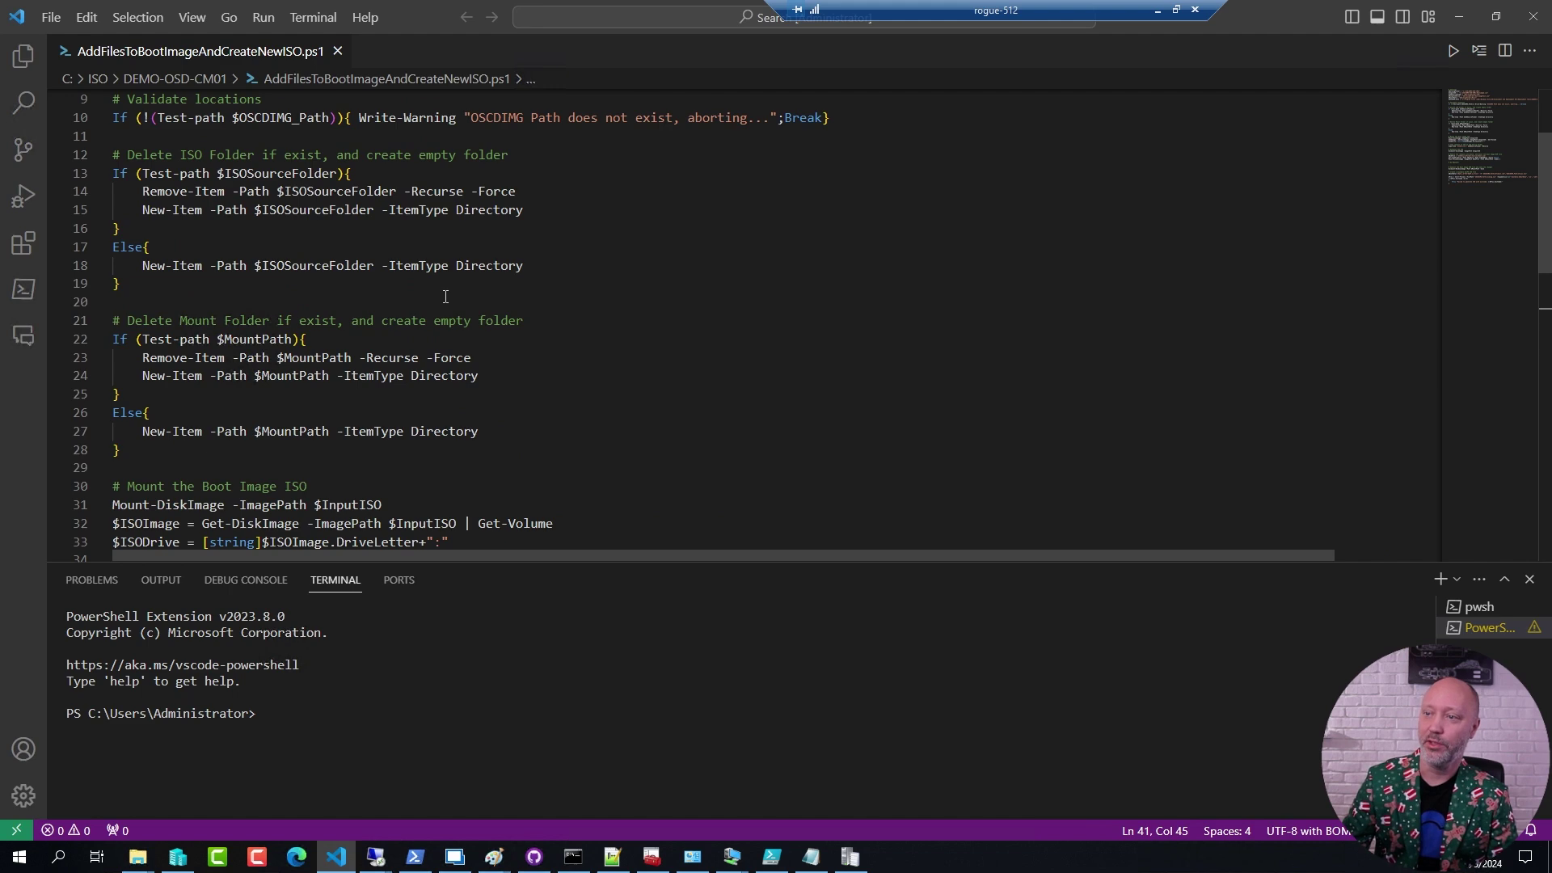
pyautogui.click(218, 190)
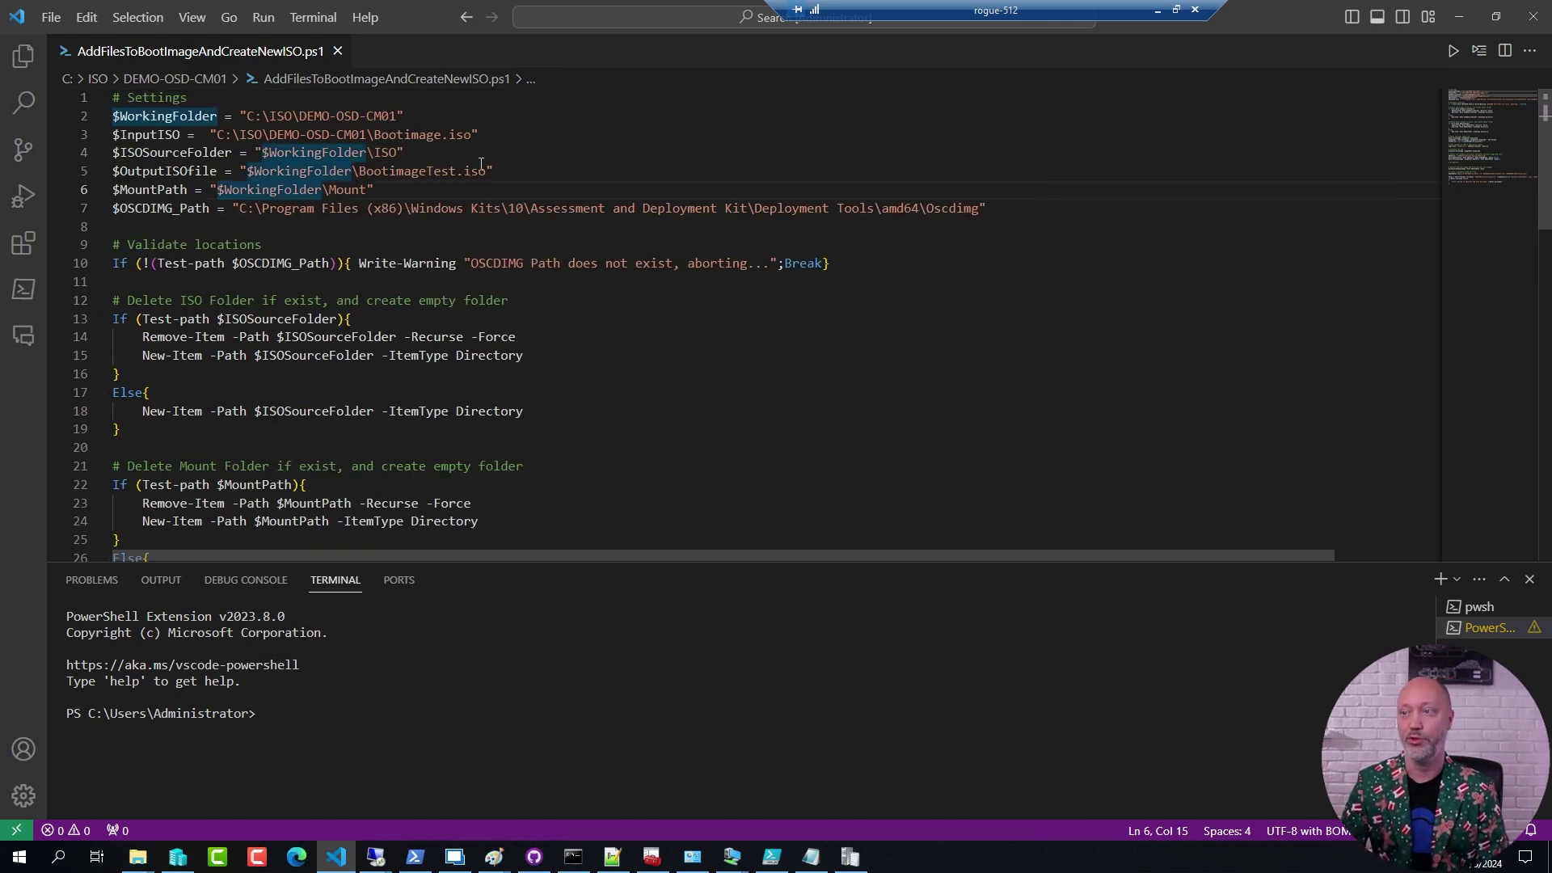
pyautogui.moveTo(359, 134); pyautogui.dragTo(469, 136)
pyautogui.moveTo(352, 172); pyautogui.dragTo(492, 171)
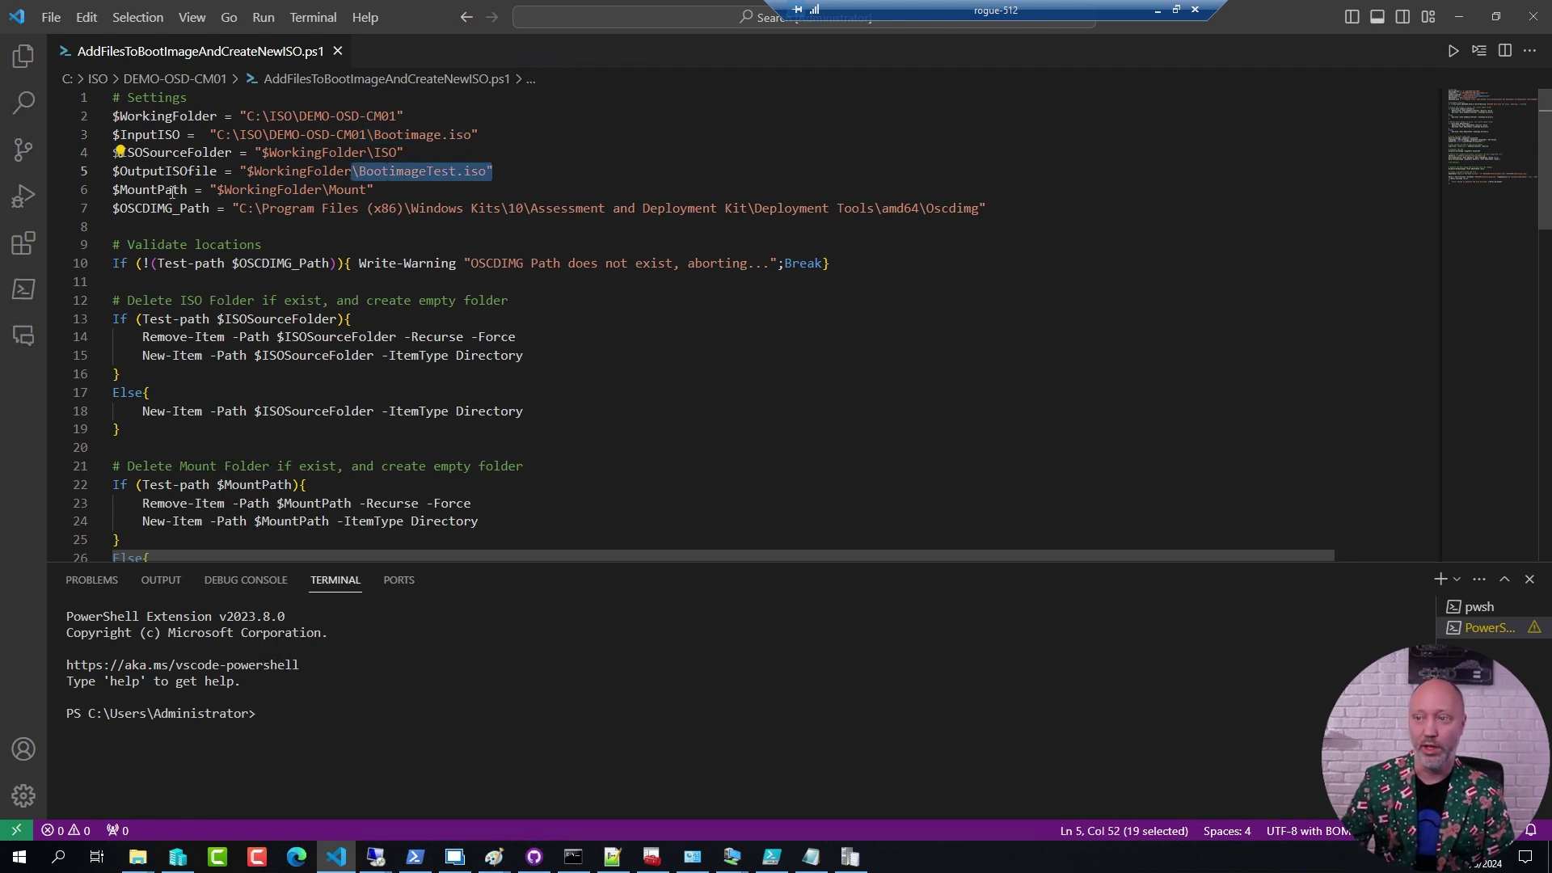
pyautogui.moveTo(172, 192); pyautogui.dragTo(286, 191)
pyautogui.click(283, 222)
pyautogui.click(292, 212)
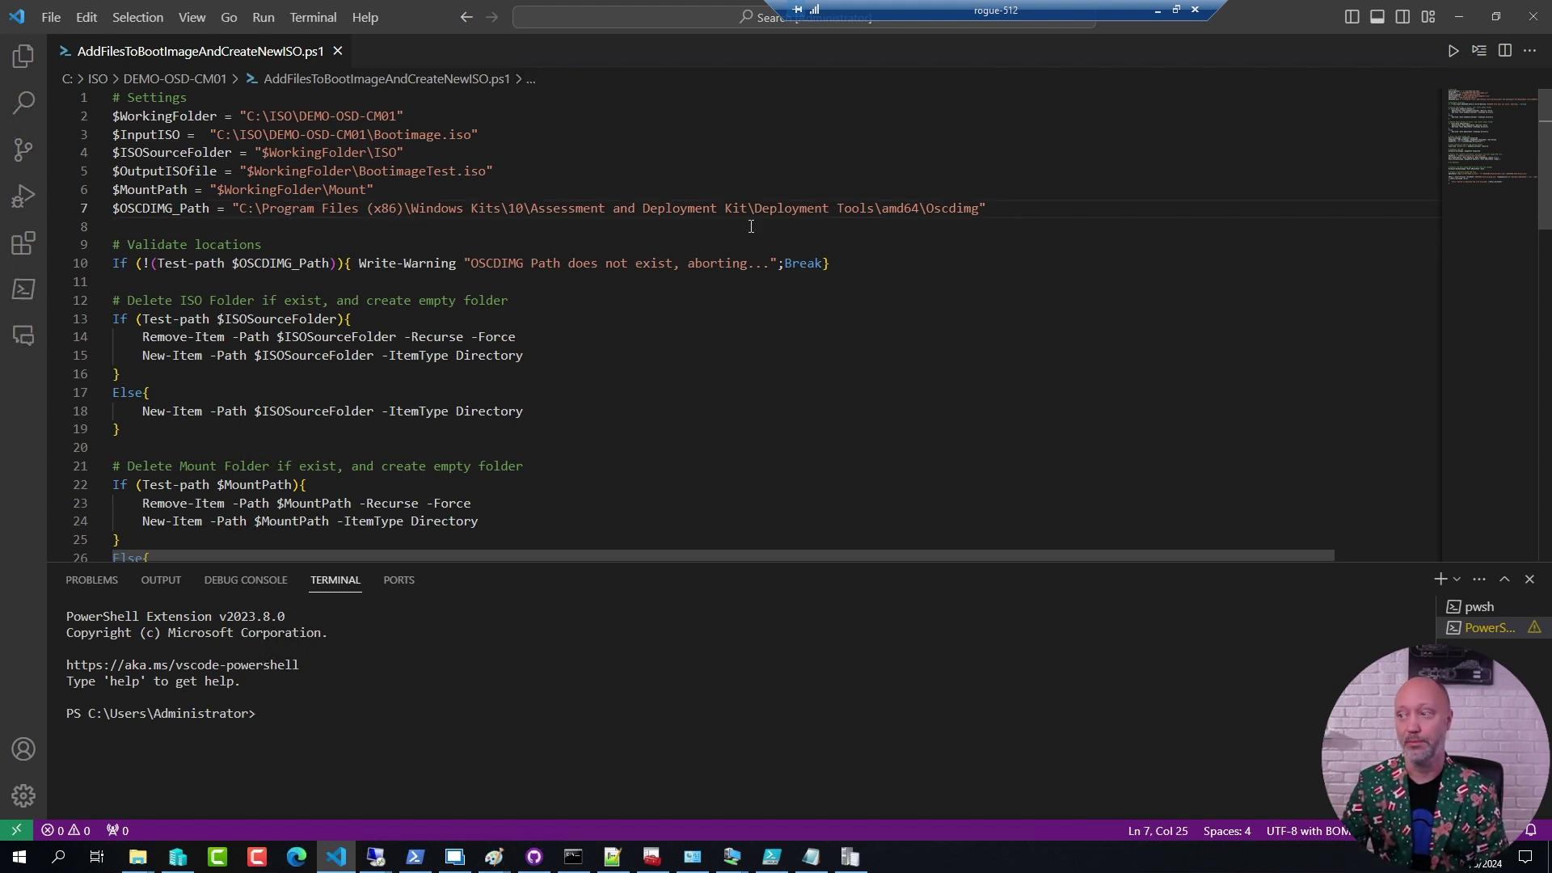
# Select the entire AddFilesToBootImageAndCreateNewISO.ps1 script.
pyautogui.scroll(-2, 196, 232)
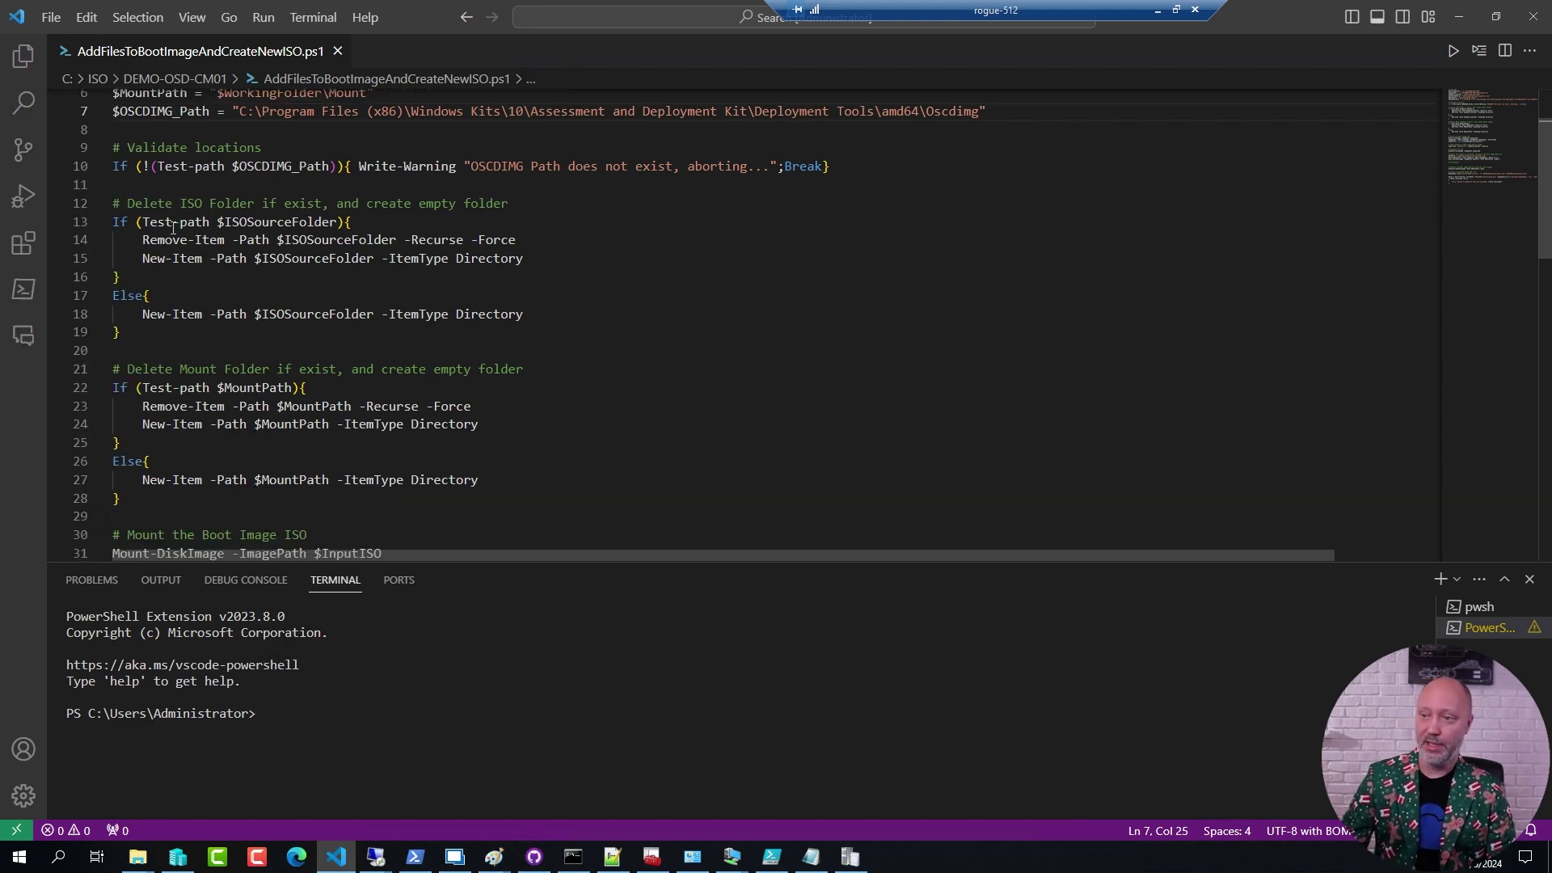
pyautogui.scroll(-2, 243, 318)
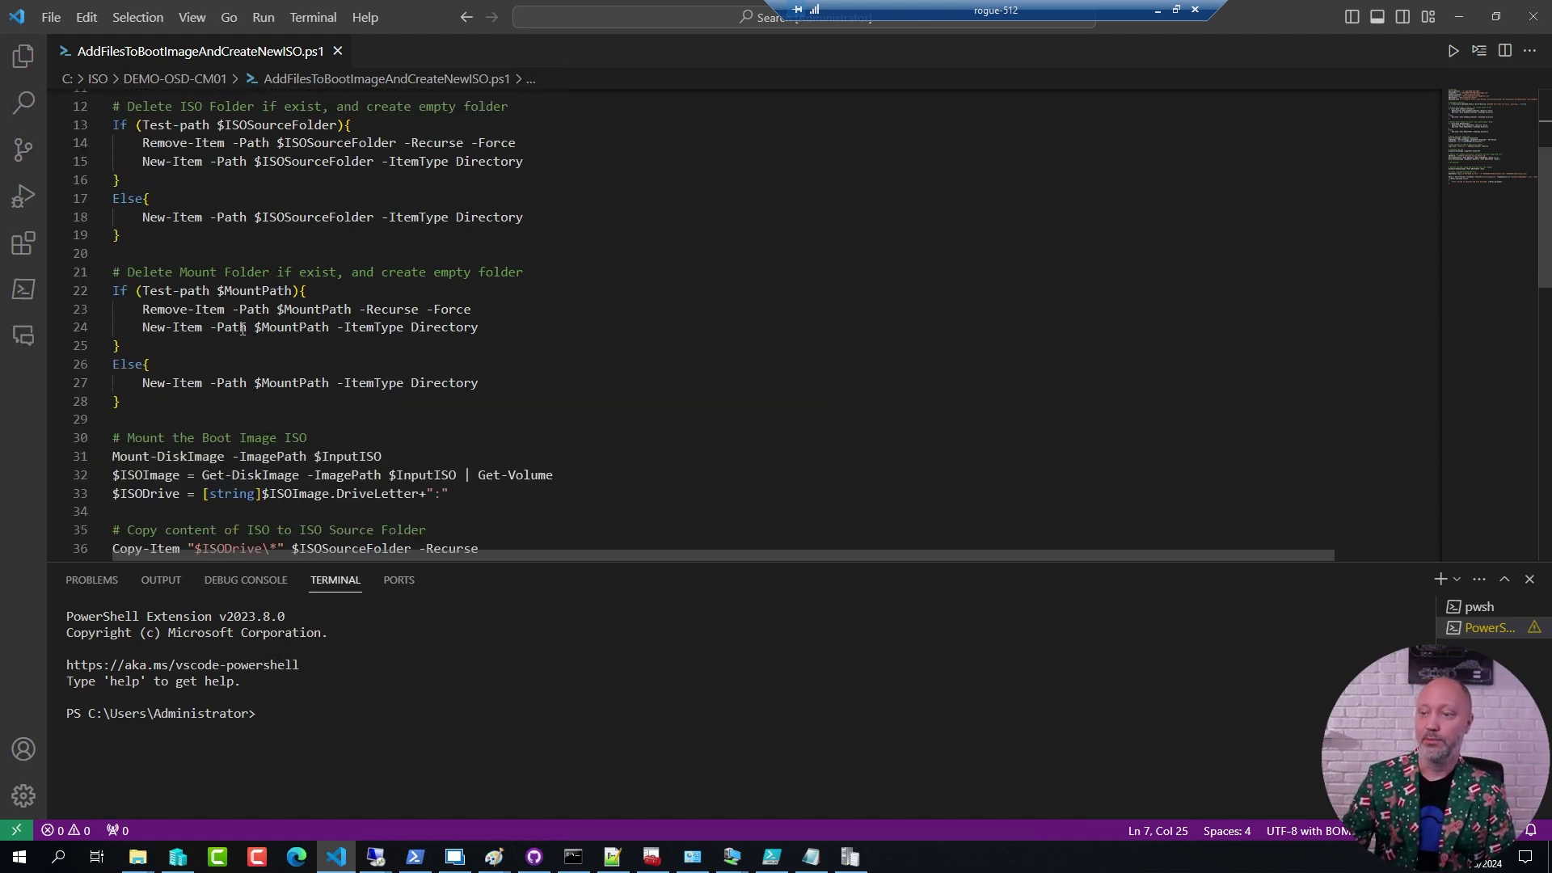
pyautogui.click(161, 420)
pyautogui.hotkey('ctrl', 'a')
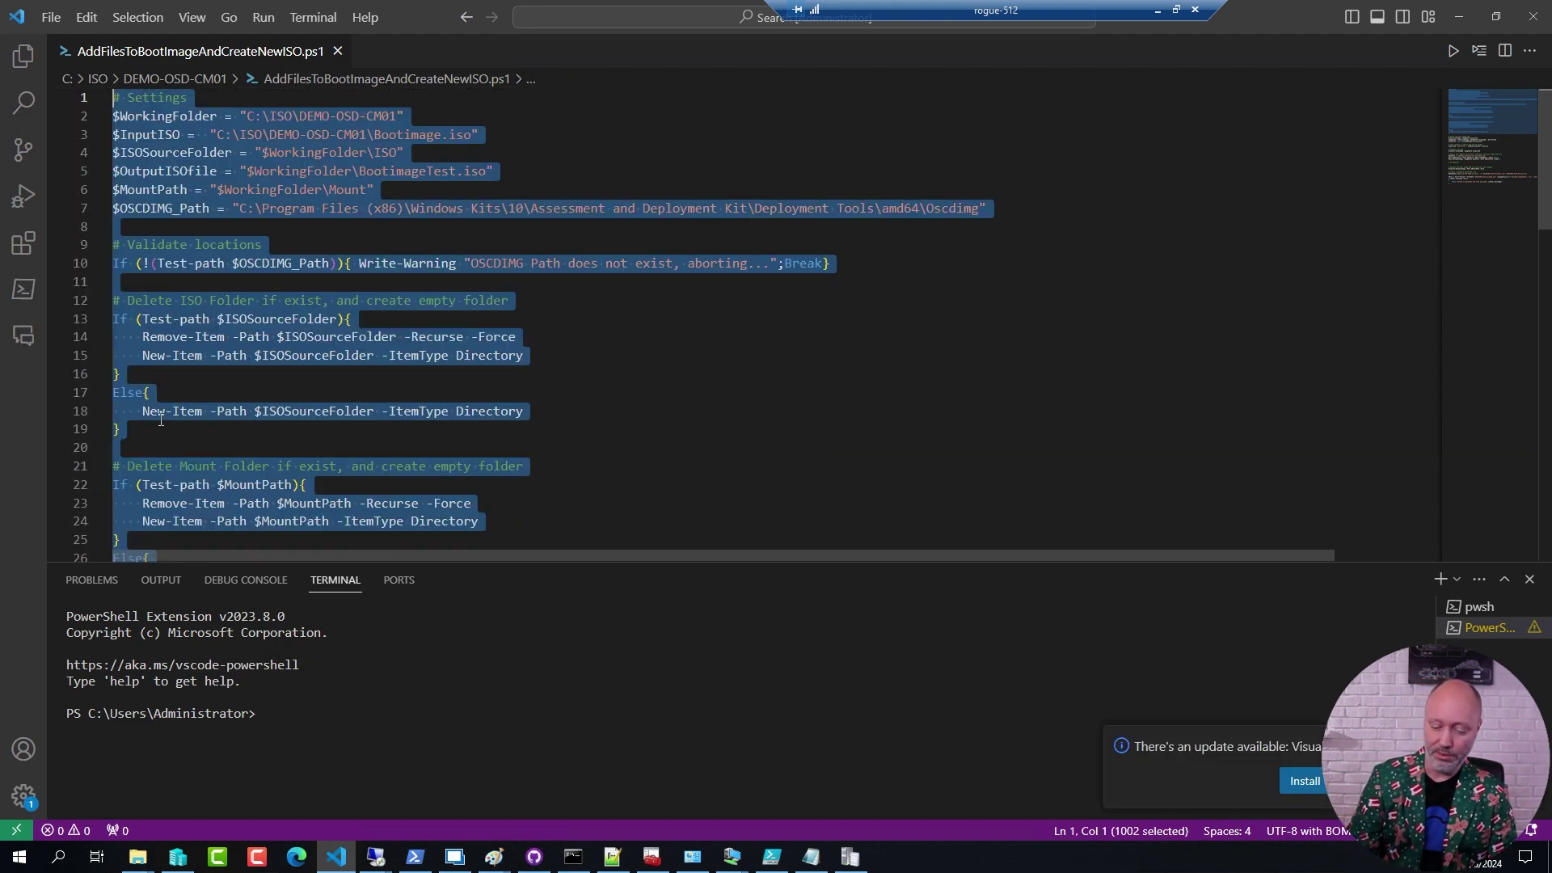
# Run the setup, then run lines 31–44 to mount the ISO, copy it, and mount Boot.wim.
pyautogui.press('F8')
pyautogui.scroll(-7, 157, 287)
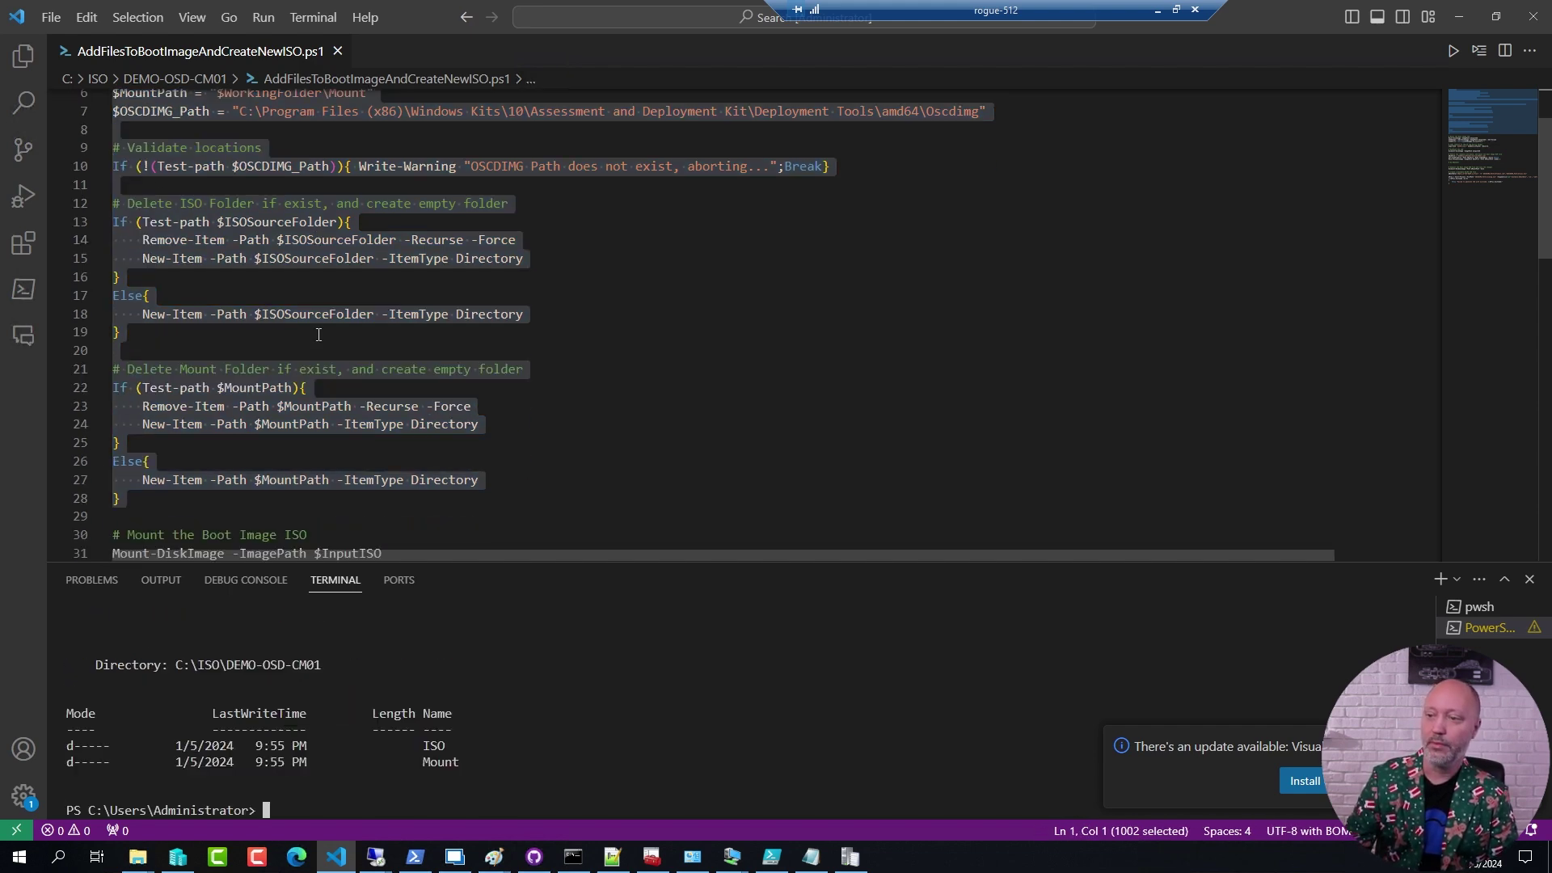
pyautogui.click(211, 280)
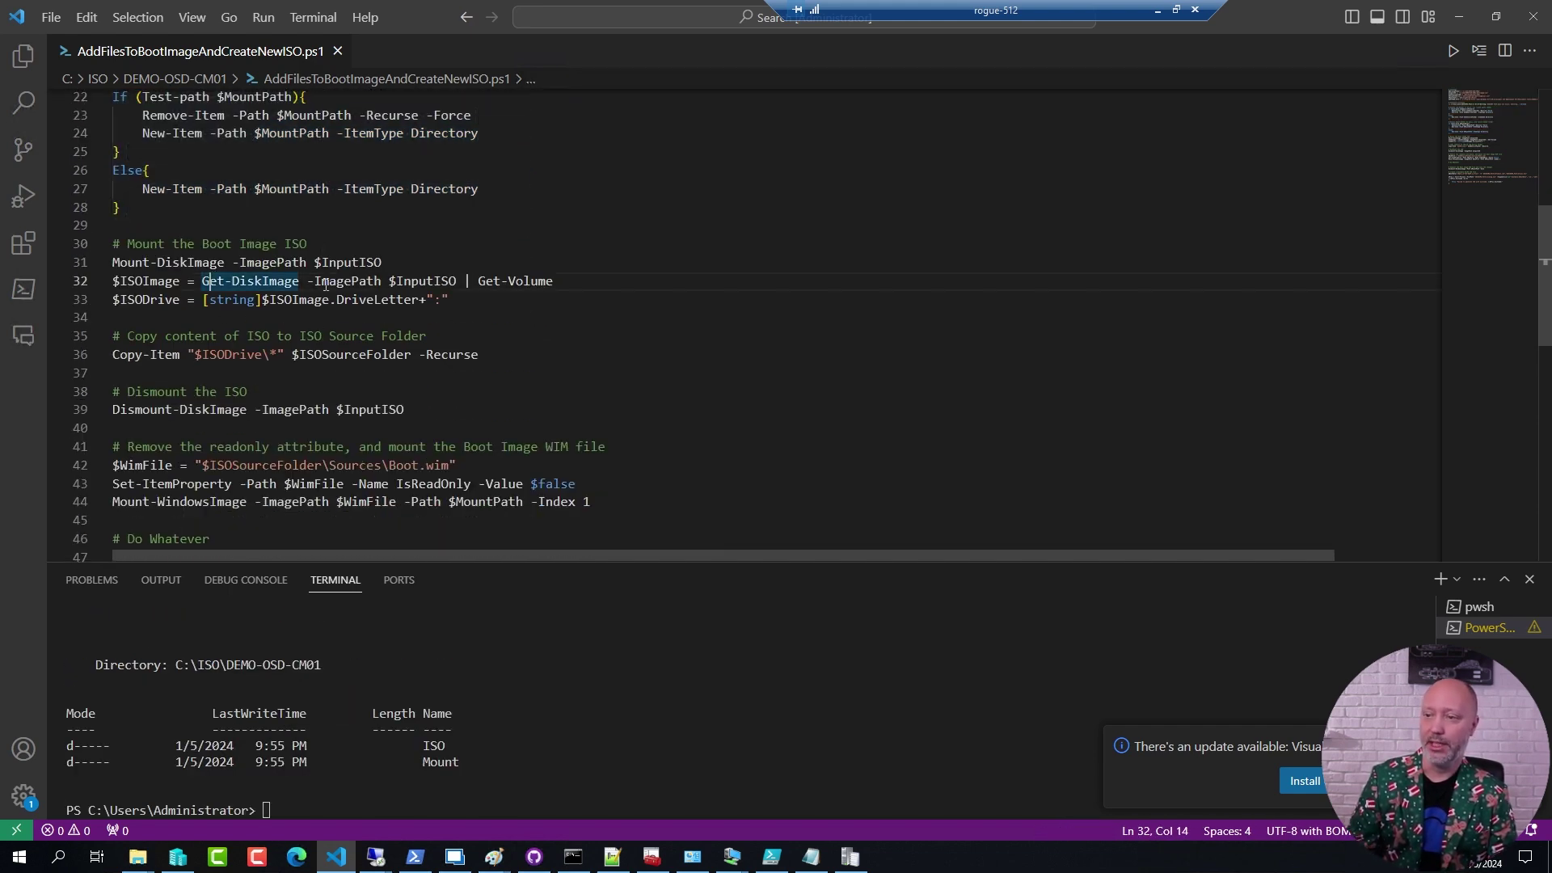
pyautogui.press('Up')
pyautogui.press('Home')
pyautogui.hotkey('shift', 'Down')
pyautogui.hotkey('shift', 'Down')
pyautogui.hotkey('shift', 'Down')
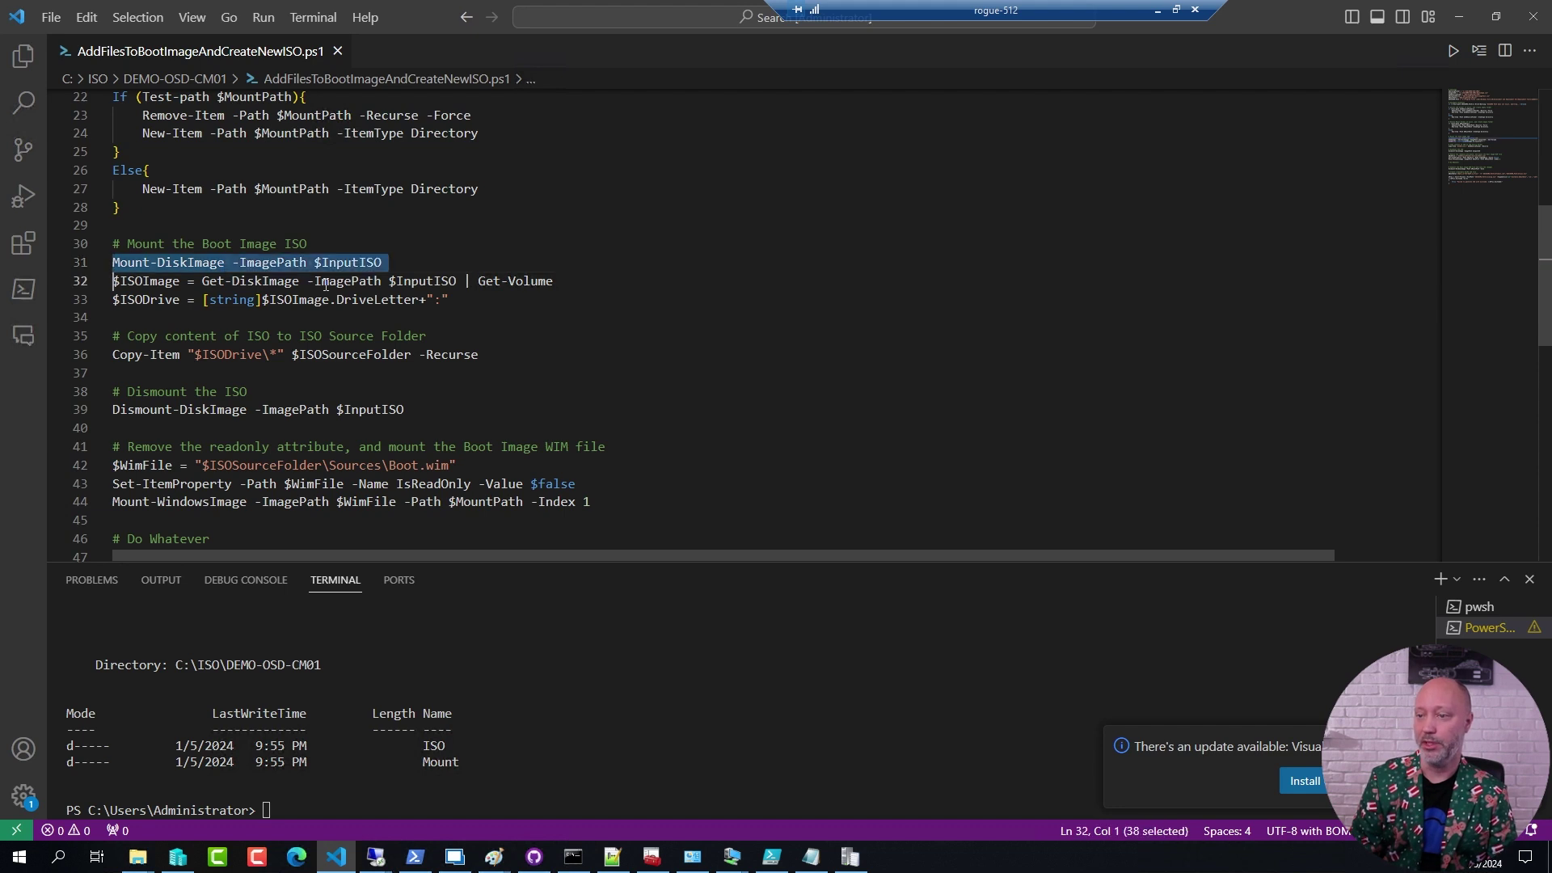
pyautogui.hotkey('shift', 'Down')
pyautogui.hotkey('shift', 'Down')
pyautogui.hotkey('shift', 'Down')
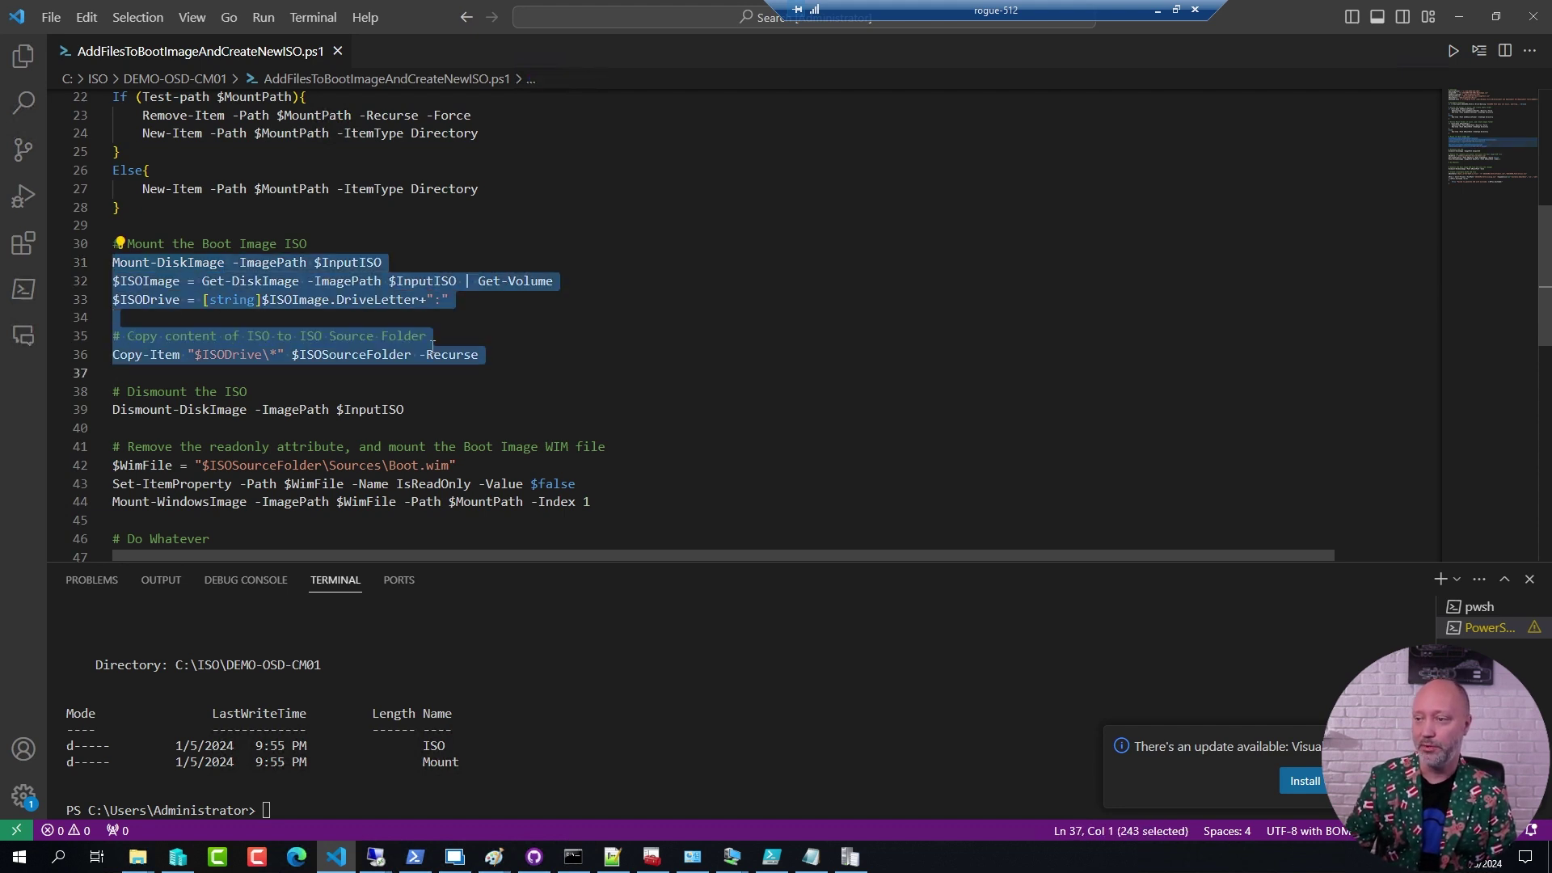
pyautogui.keyDown('shift'); pyautogui.click(417, 409); pyautogui.keyUp('shift')
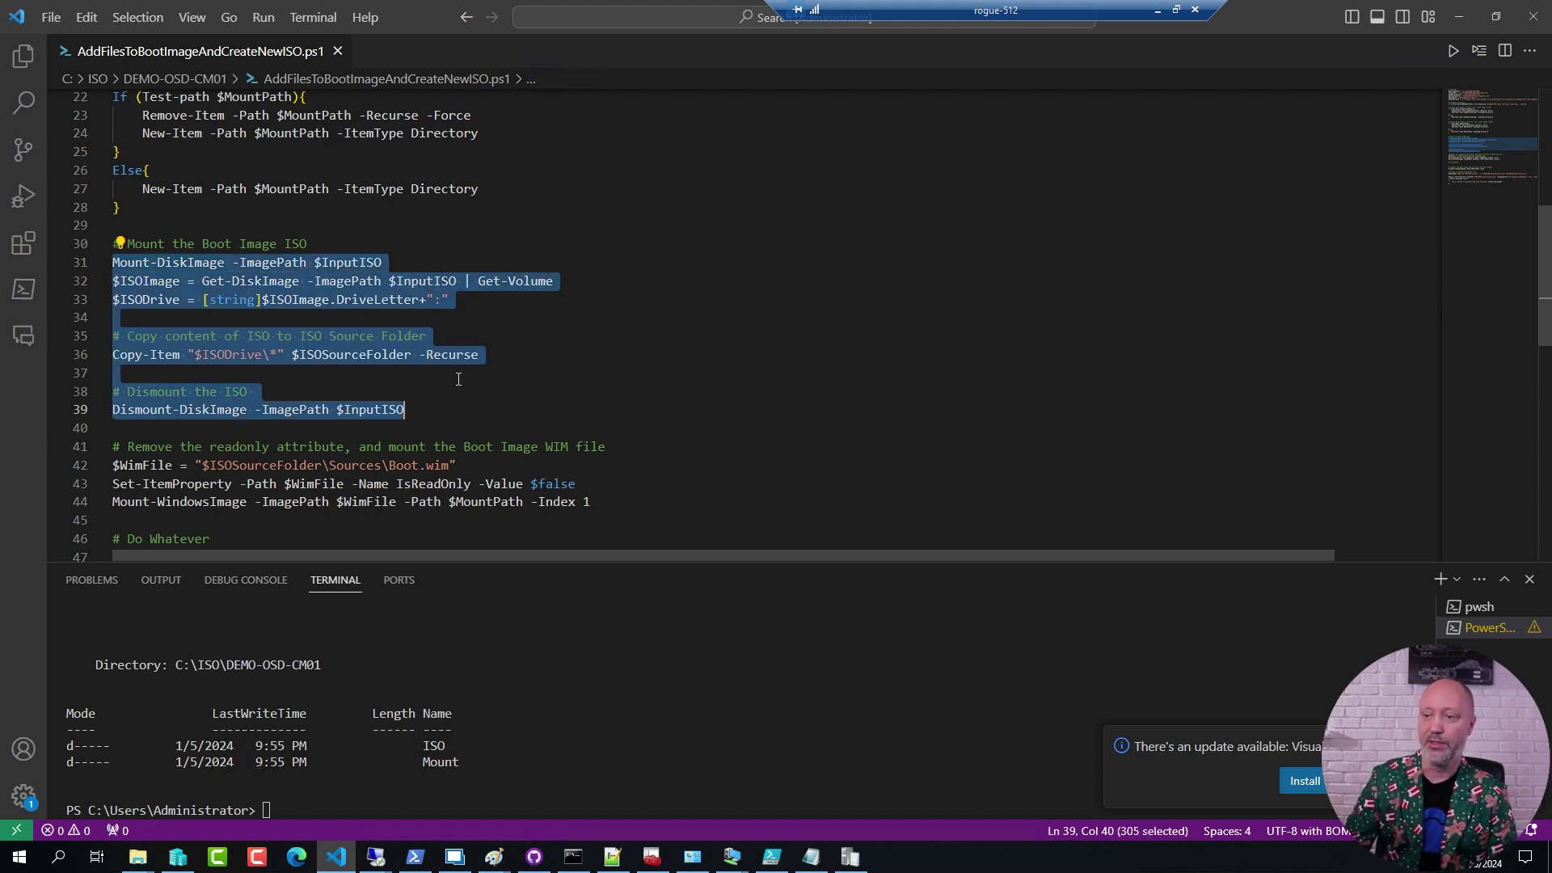
pyautogui.scroll(-1, 536, 418)
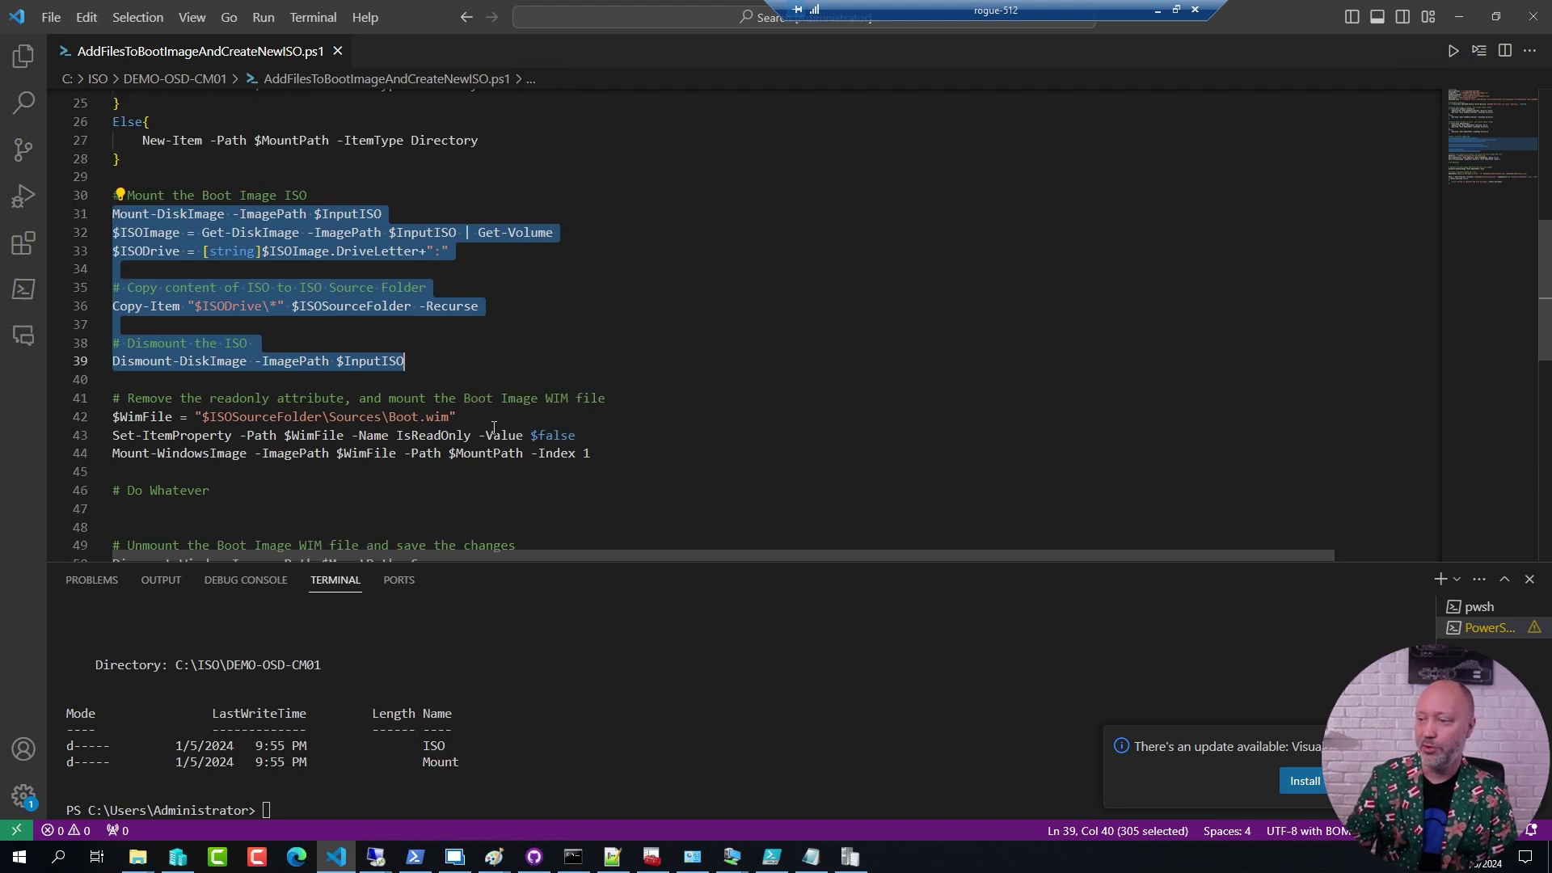
pyautogui.keyDown('shift'); pyautogui.click(494, 425); pyautogui.keyUp('shift')
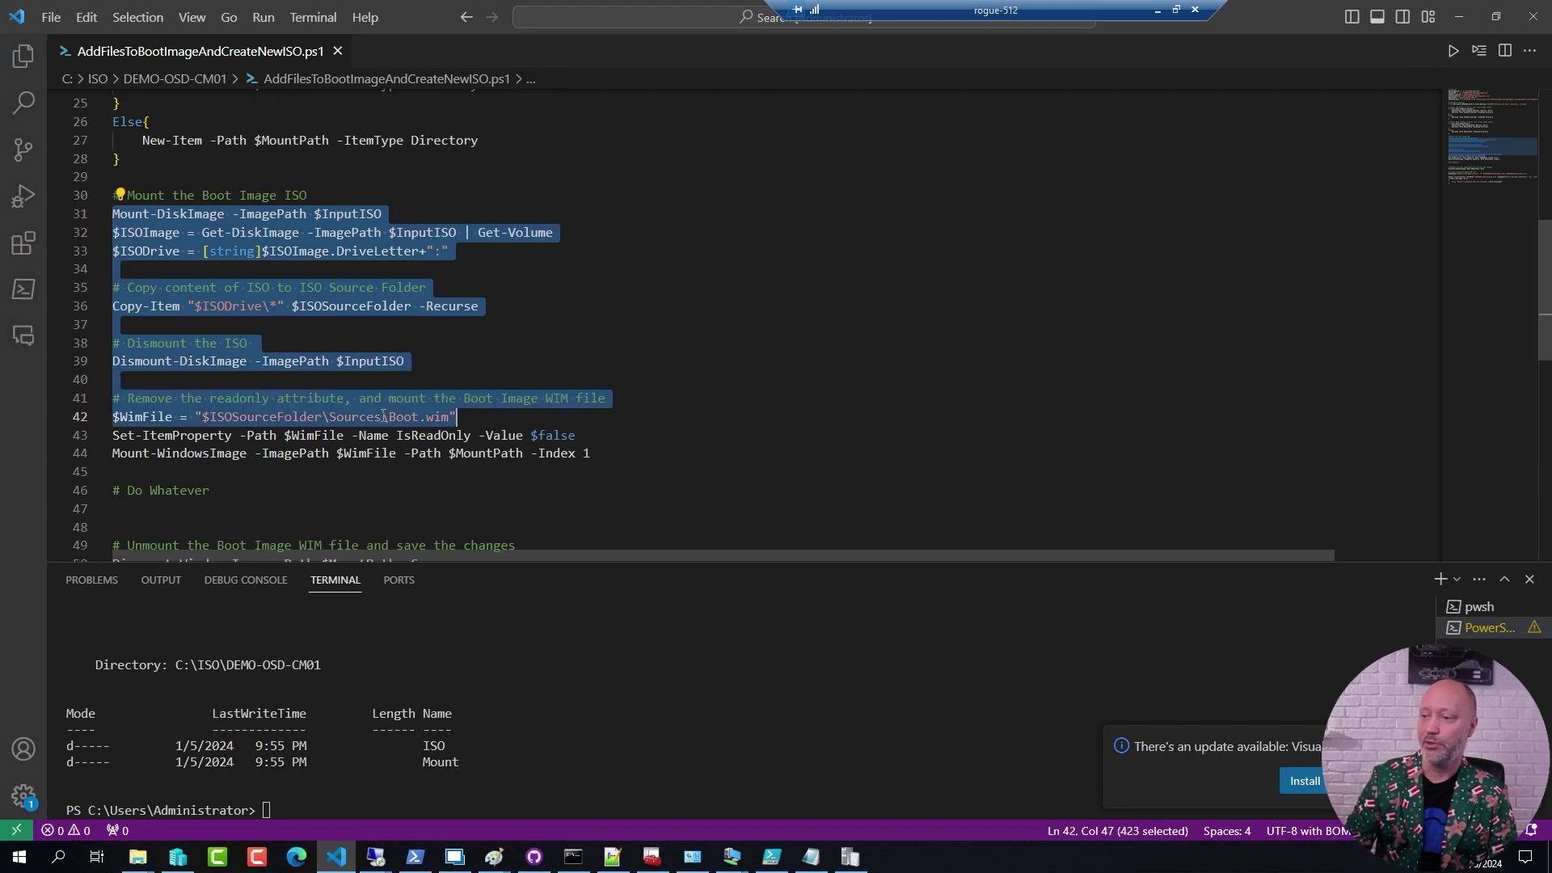
pyautogui.keyDown('shift'); pyautogui.click(625, 452); pyautogui.keyUp('shift')
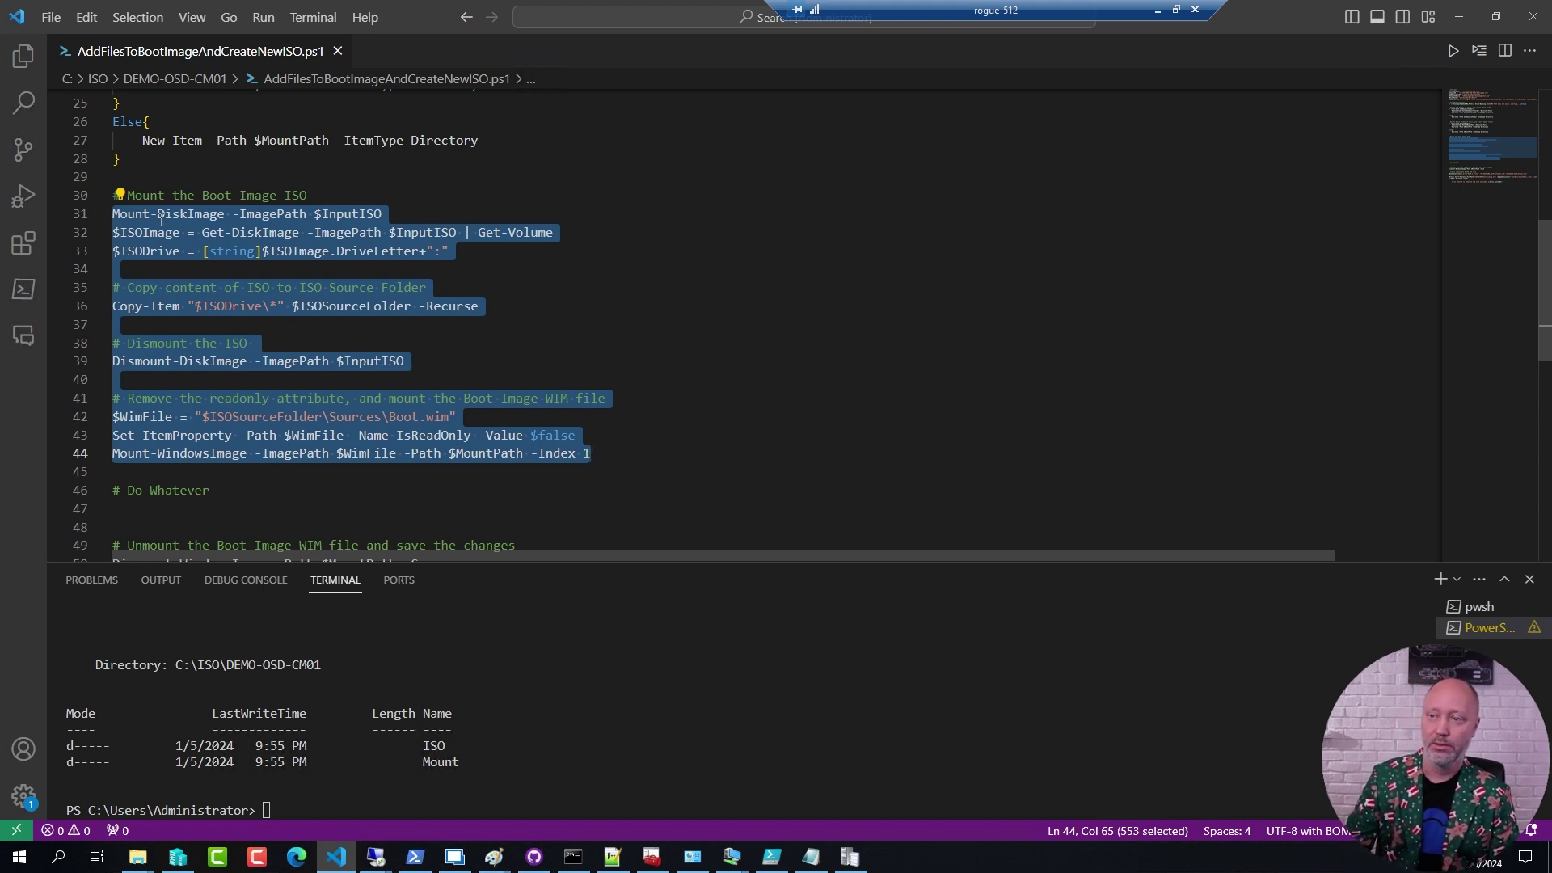
pyautogui.press('F8')
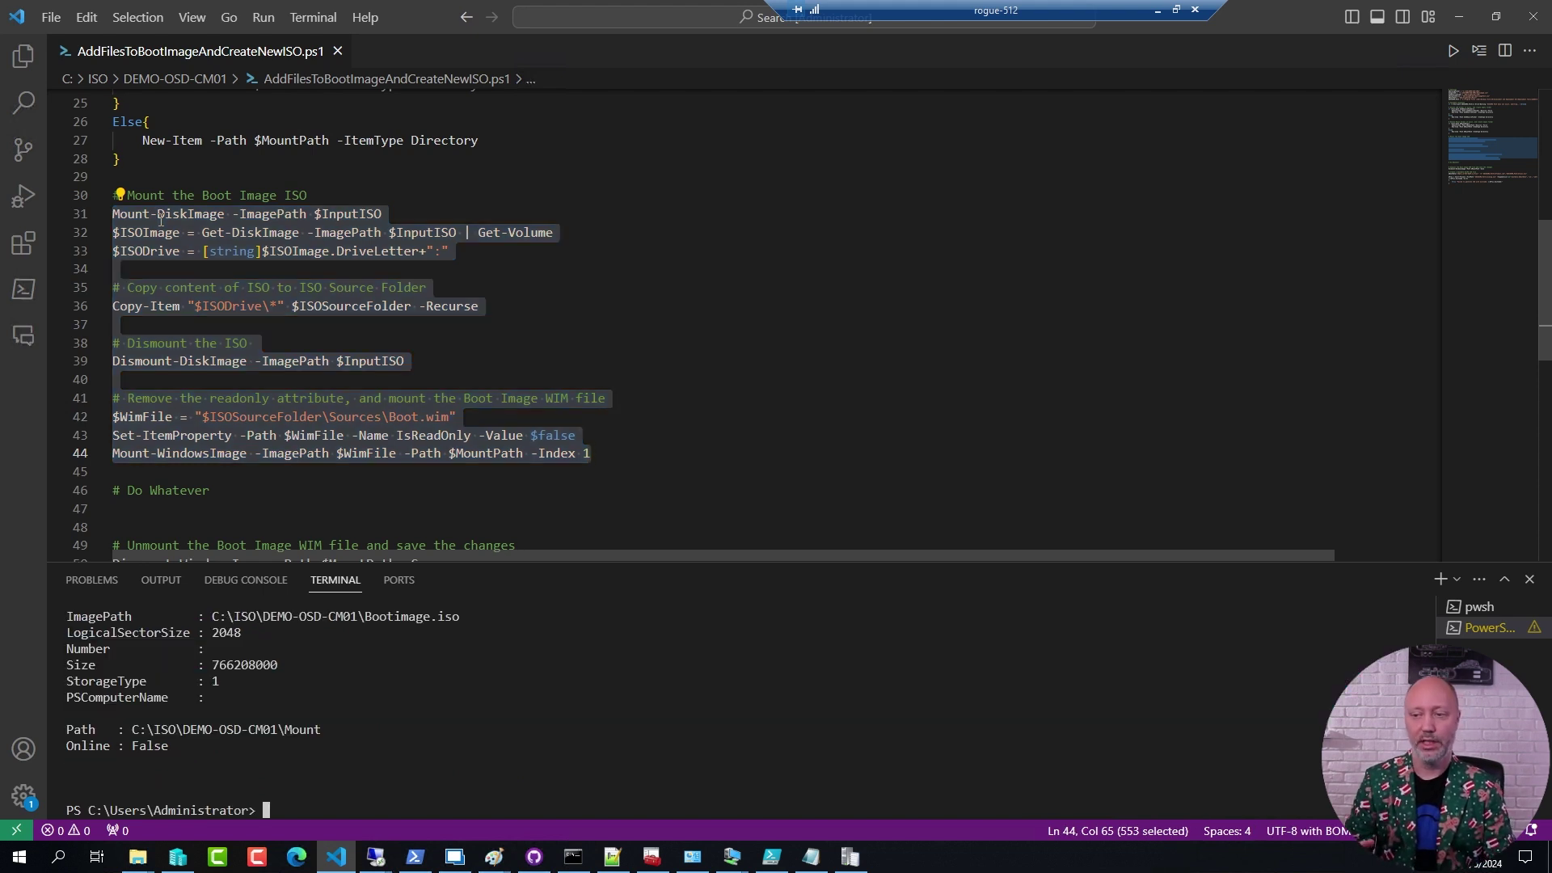
# Create a Tools folder inside C:\ISO\DEMO-OSD-CM01\Mount.
pyautogui.press('super+r')
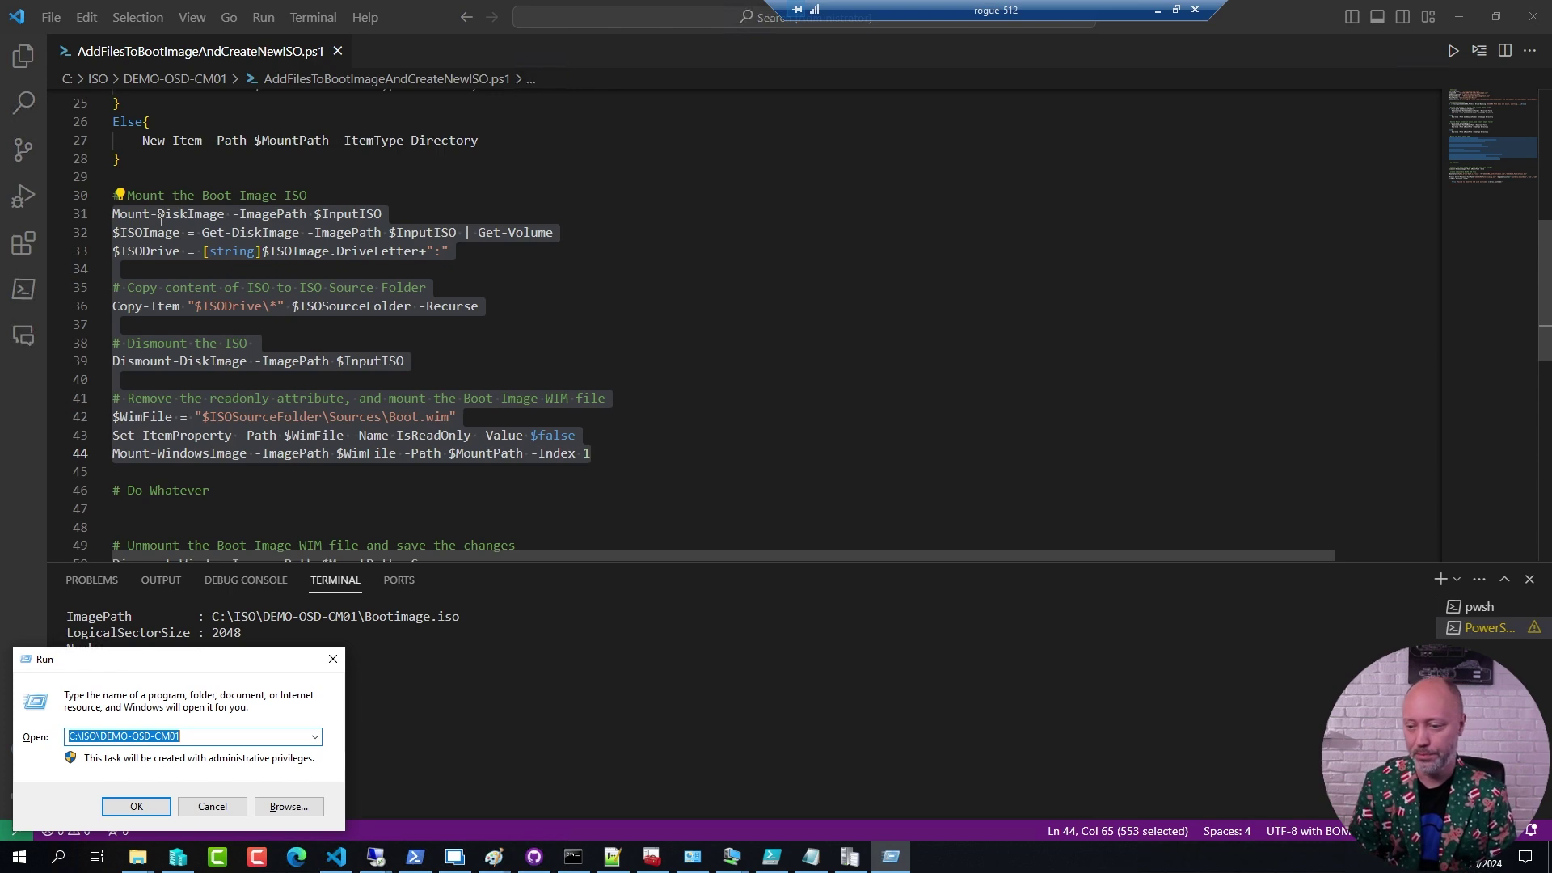
pyautogui.press('Return')
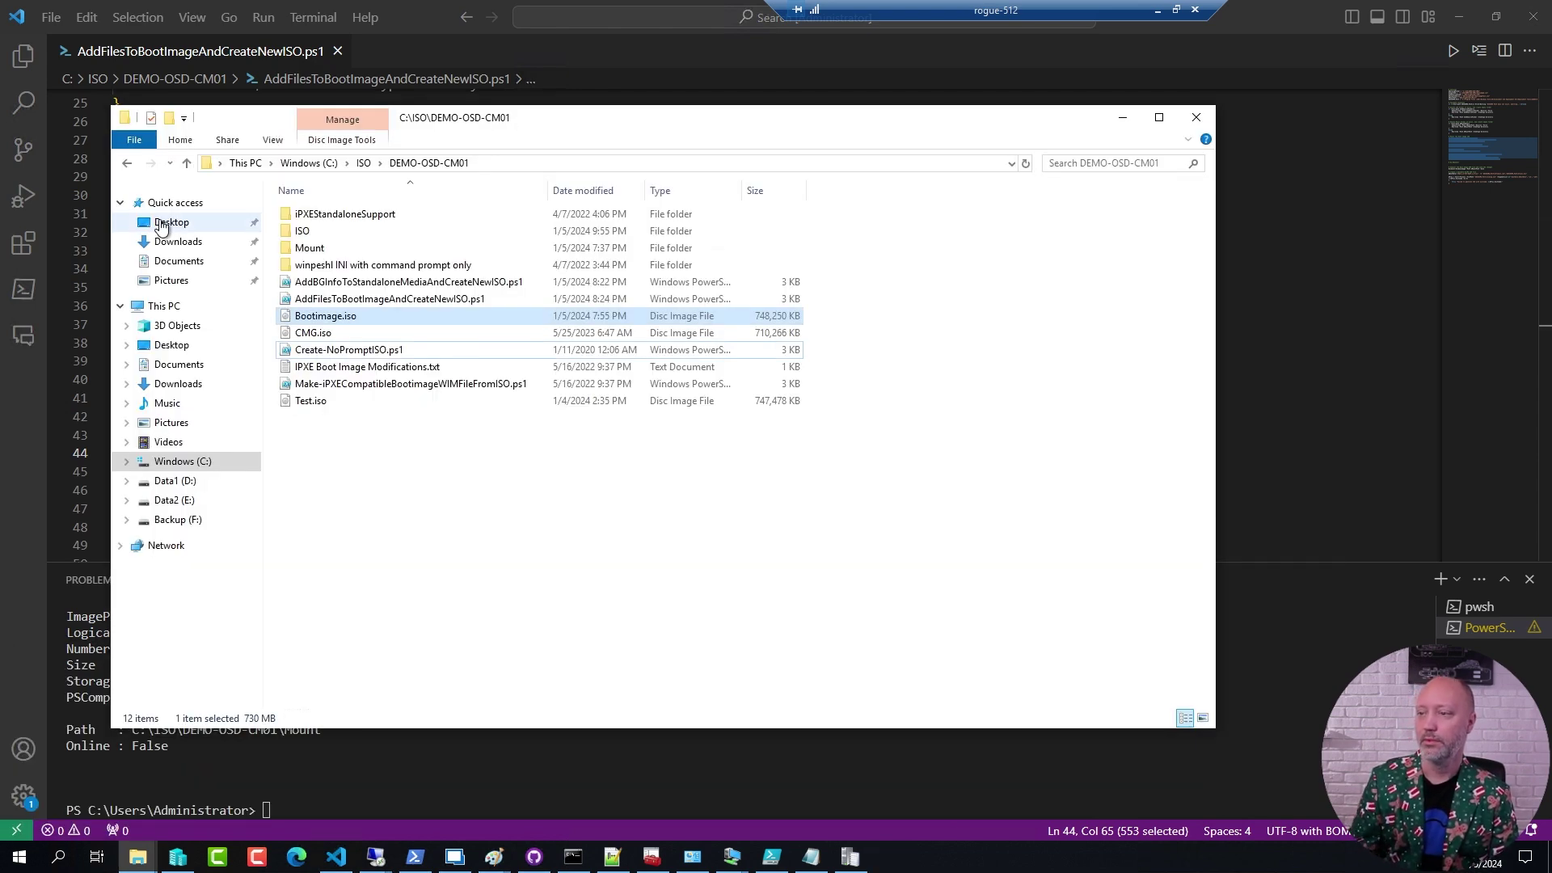
pyautogui.doubleClick(315, 248)
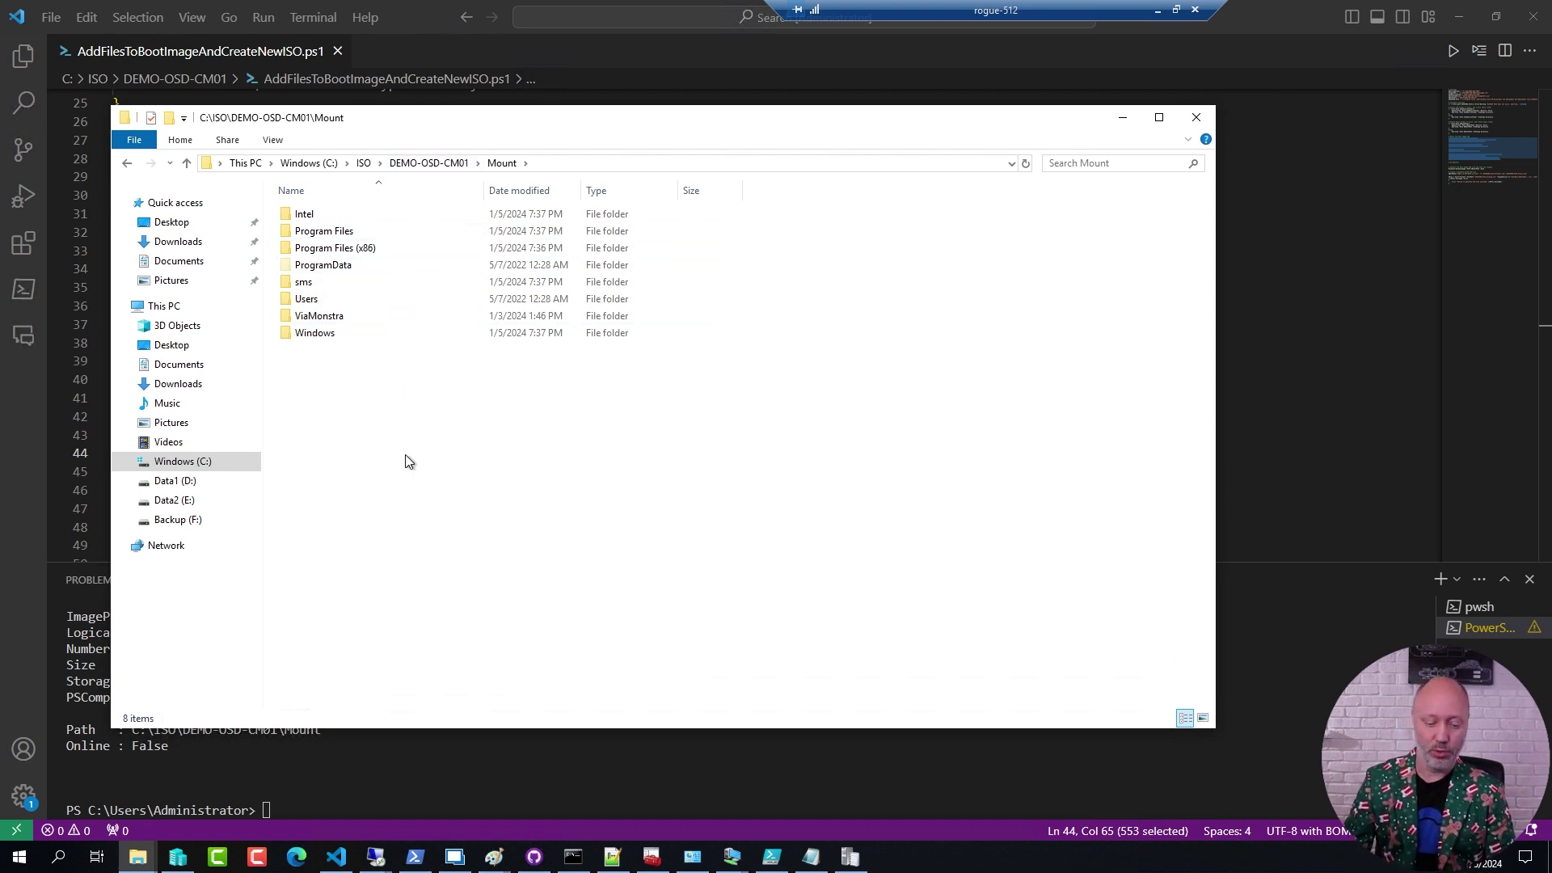
pyautogui.hotkey('ctrl', 'shift', 'n')
pyautogui.write('Tools')
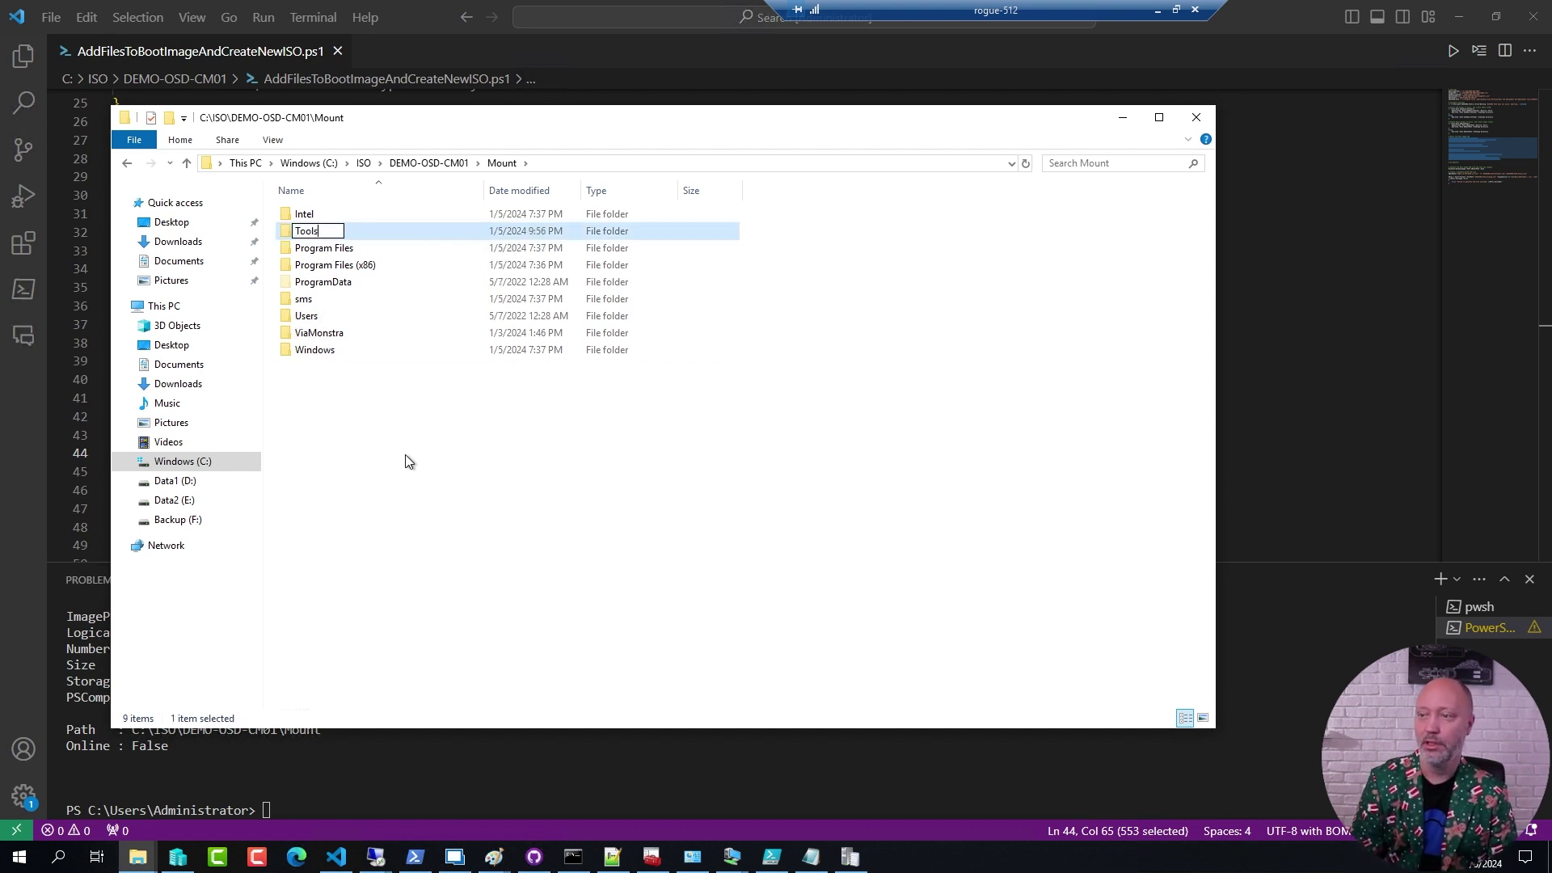
pyautogui.press('Return')
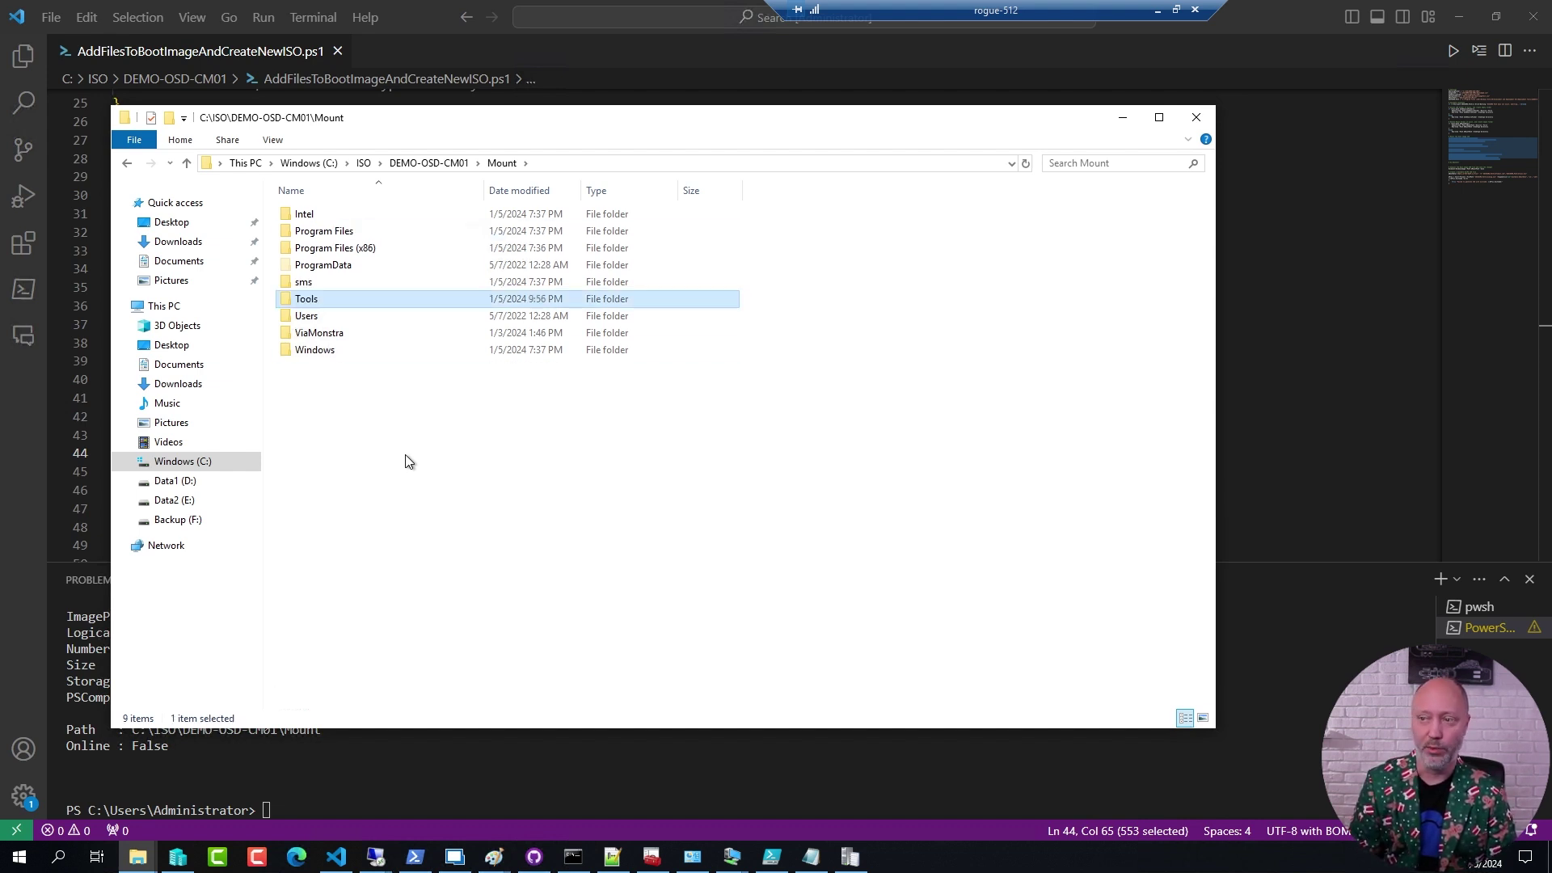
# Copy ZoomIt64.exe from F:\Downloads\Sysinternals into Mount\Tools and close all Explorer windows.
pyautogui.press('super+r')
pyautogui.write('f:\\')
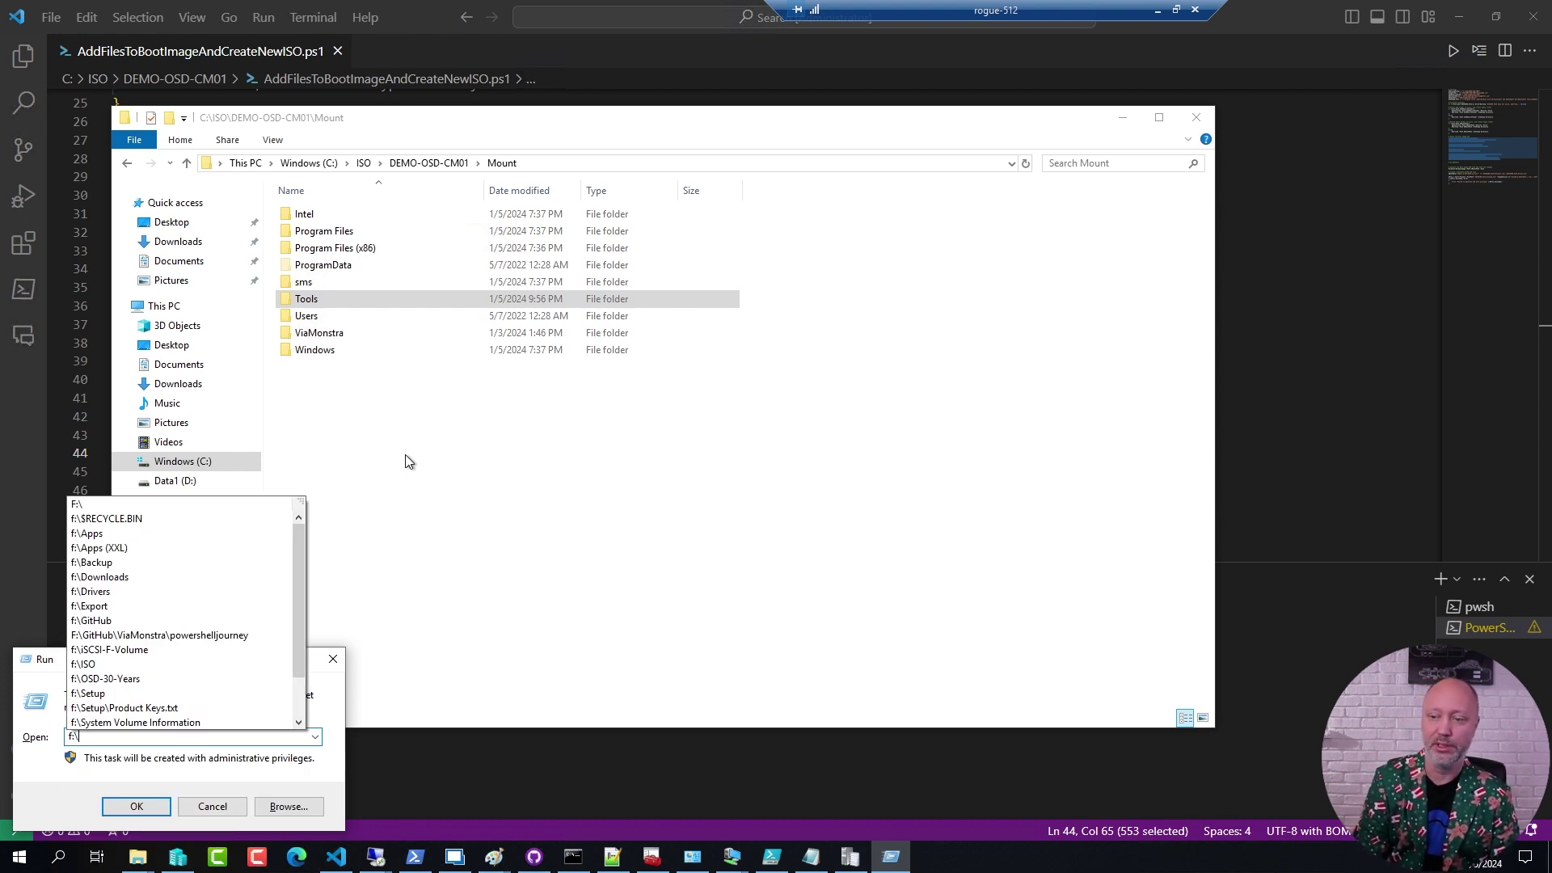
pyautogui.write('Downloads')
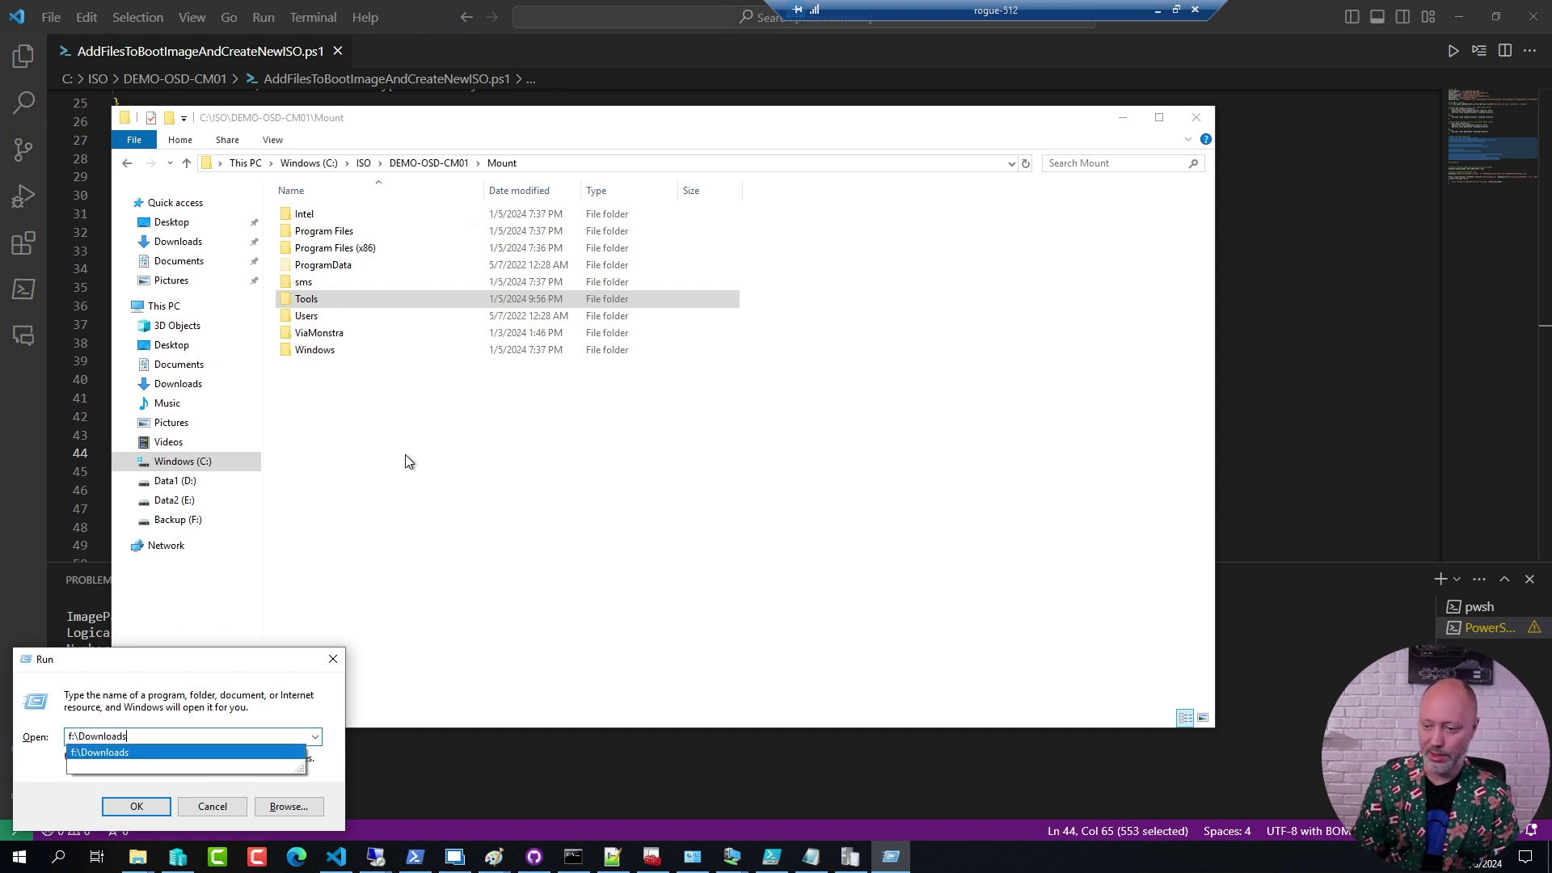
pyautogui.write('\\sys')
pyautogui.press('Down')
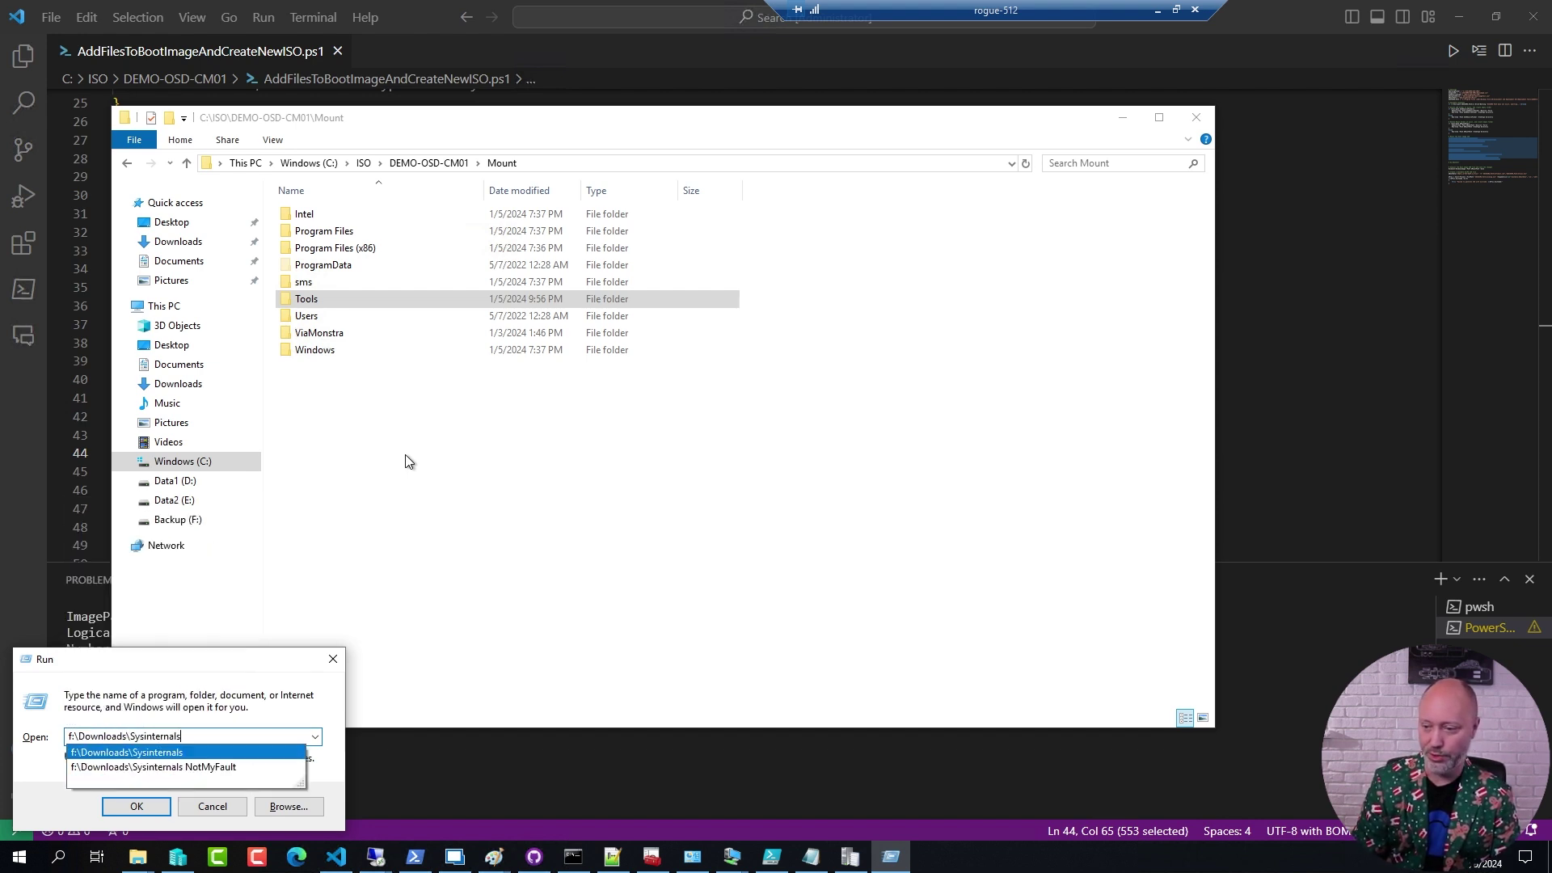
pyautogui.press('Return')
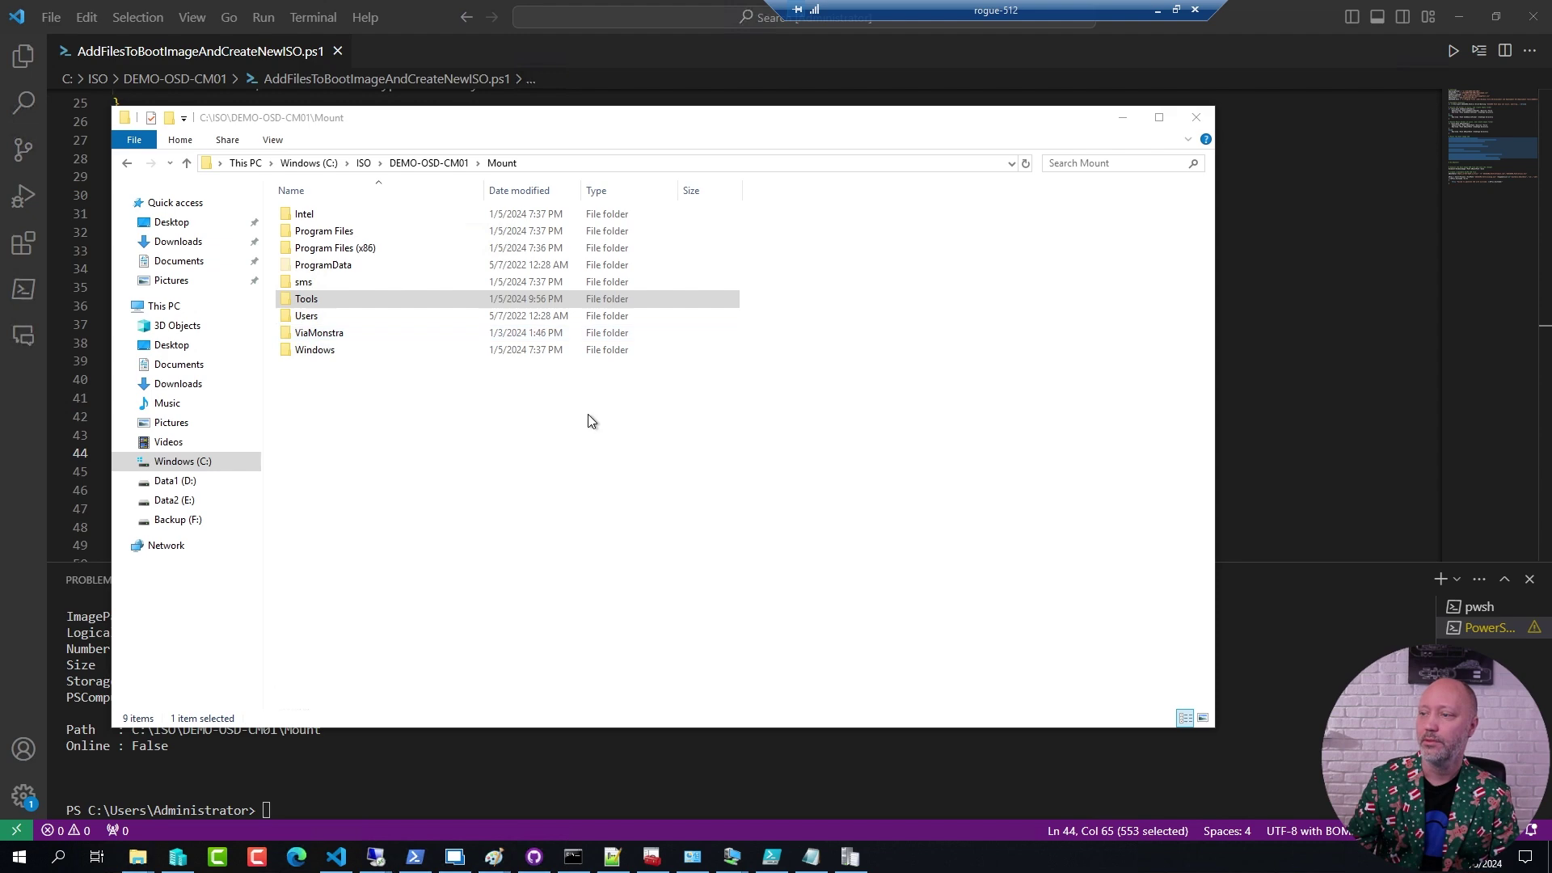
pyautogui.doubleClick(434, 299)
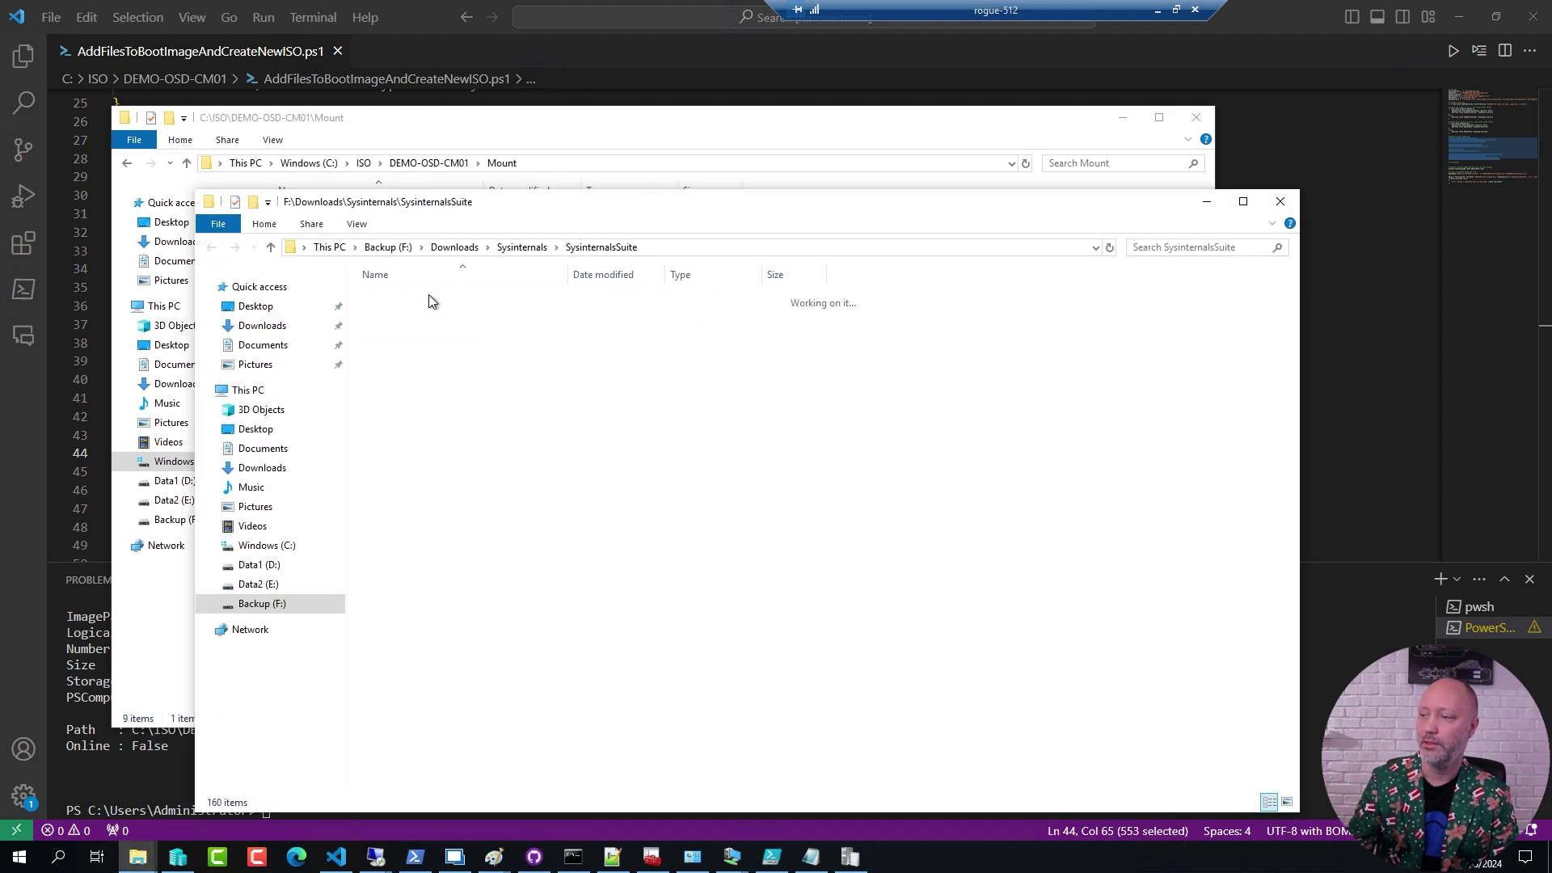
pyautogui.press('z')
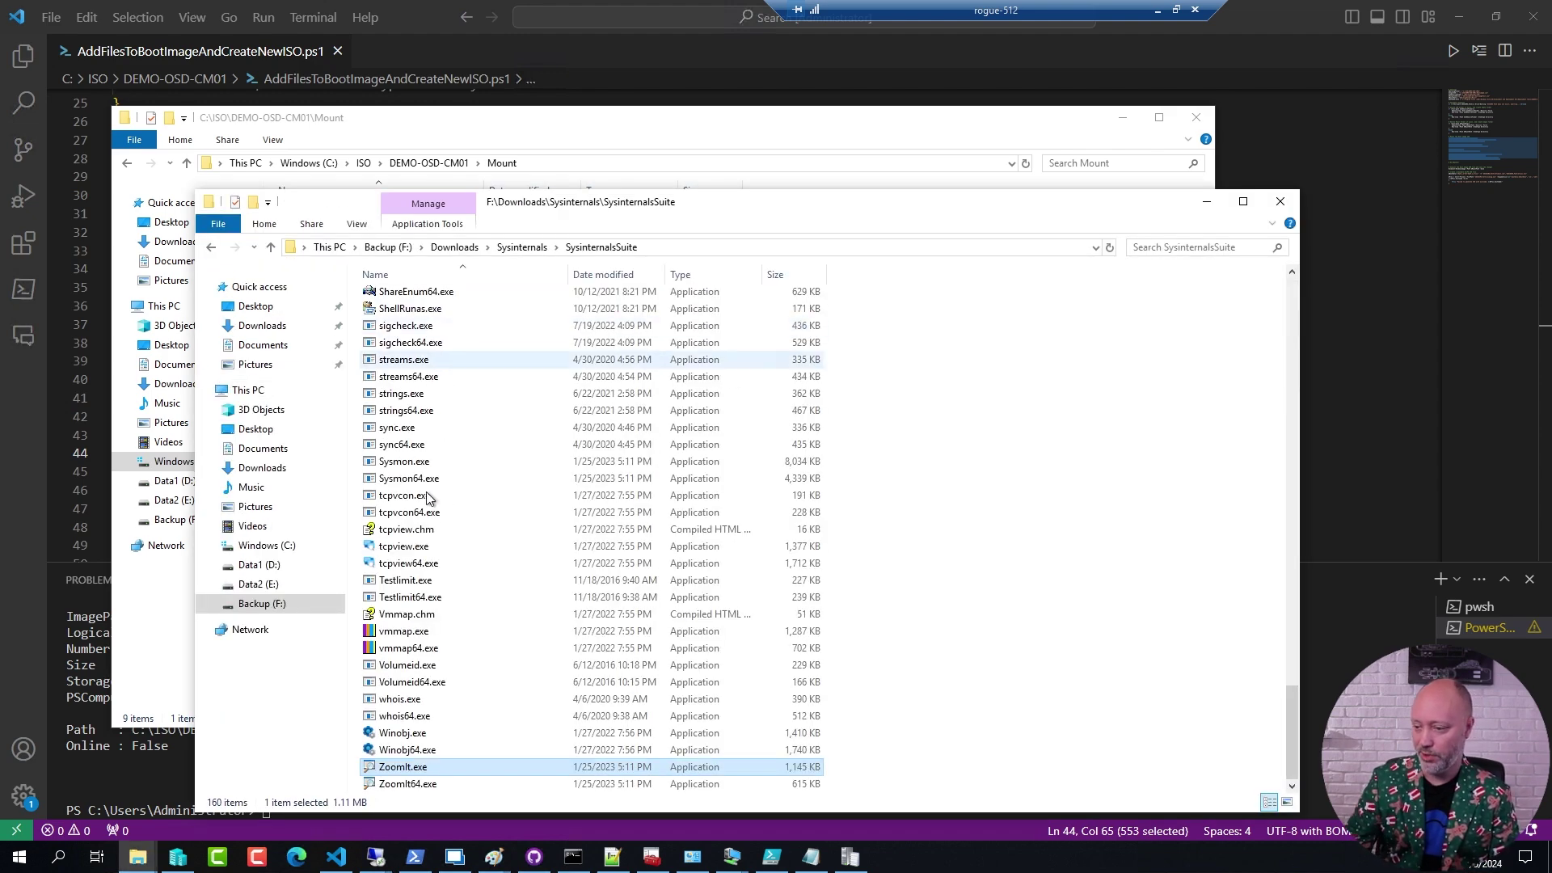
pyautogui.click(394, 788)
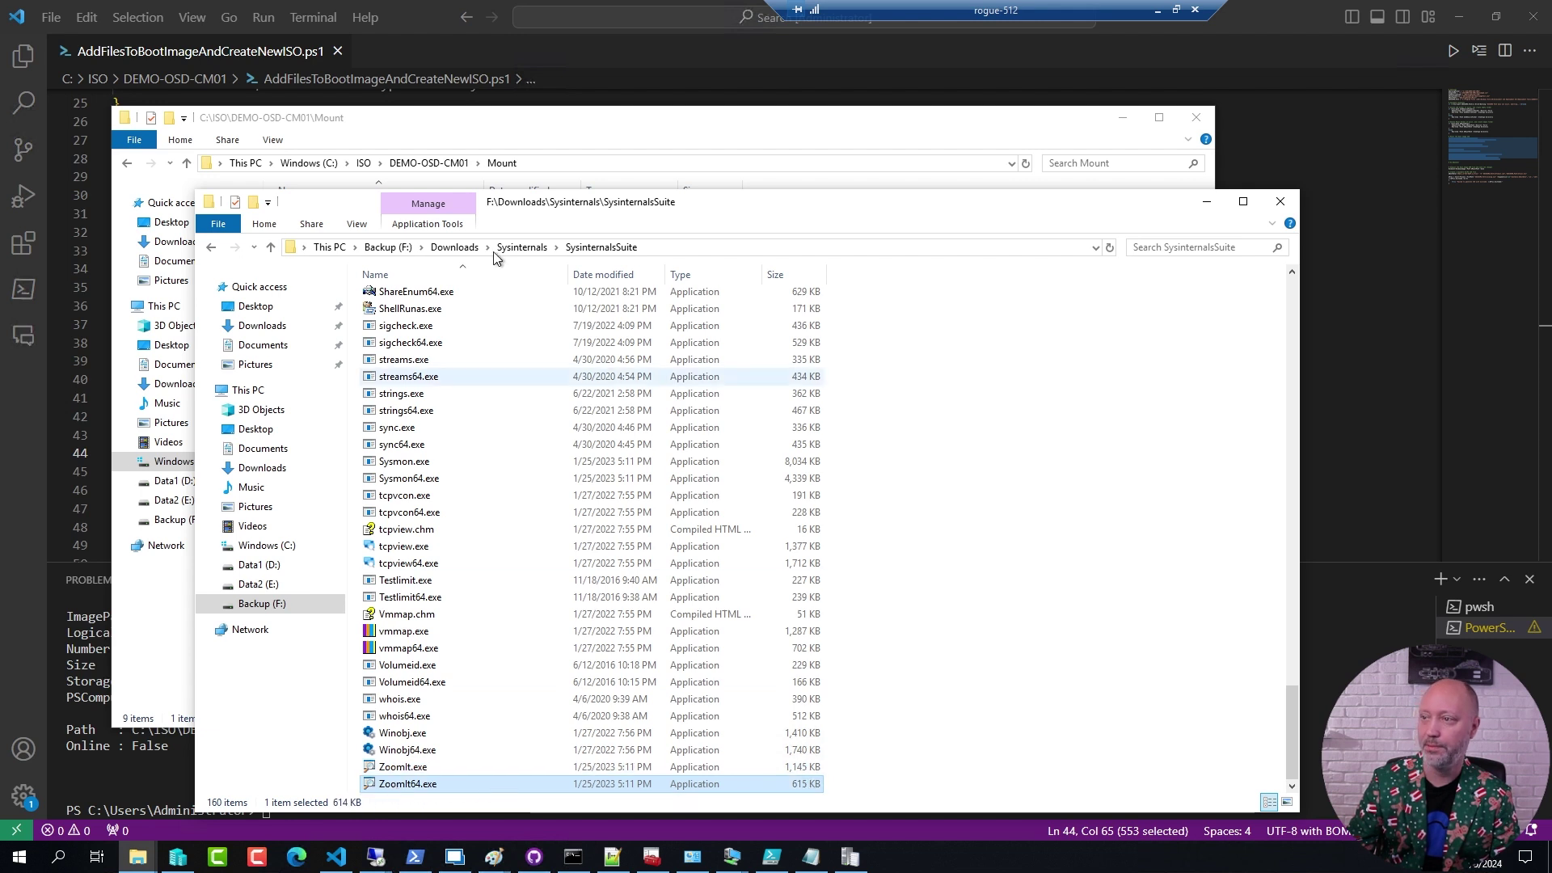
pyautogui.click(512, 126)
pyautogui.doubleClick(315, 301)
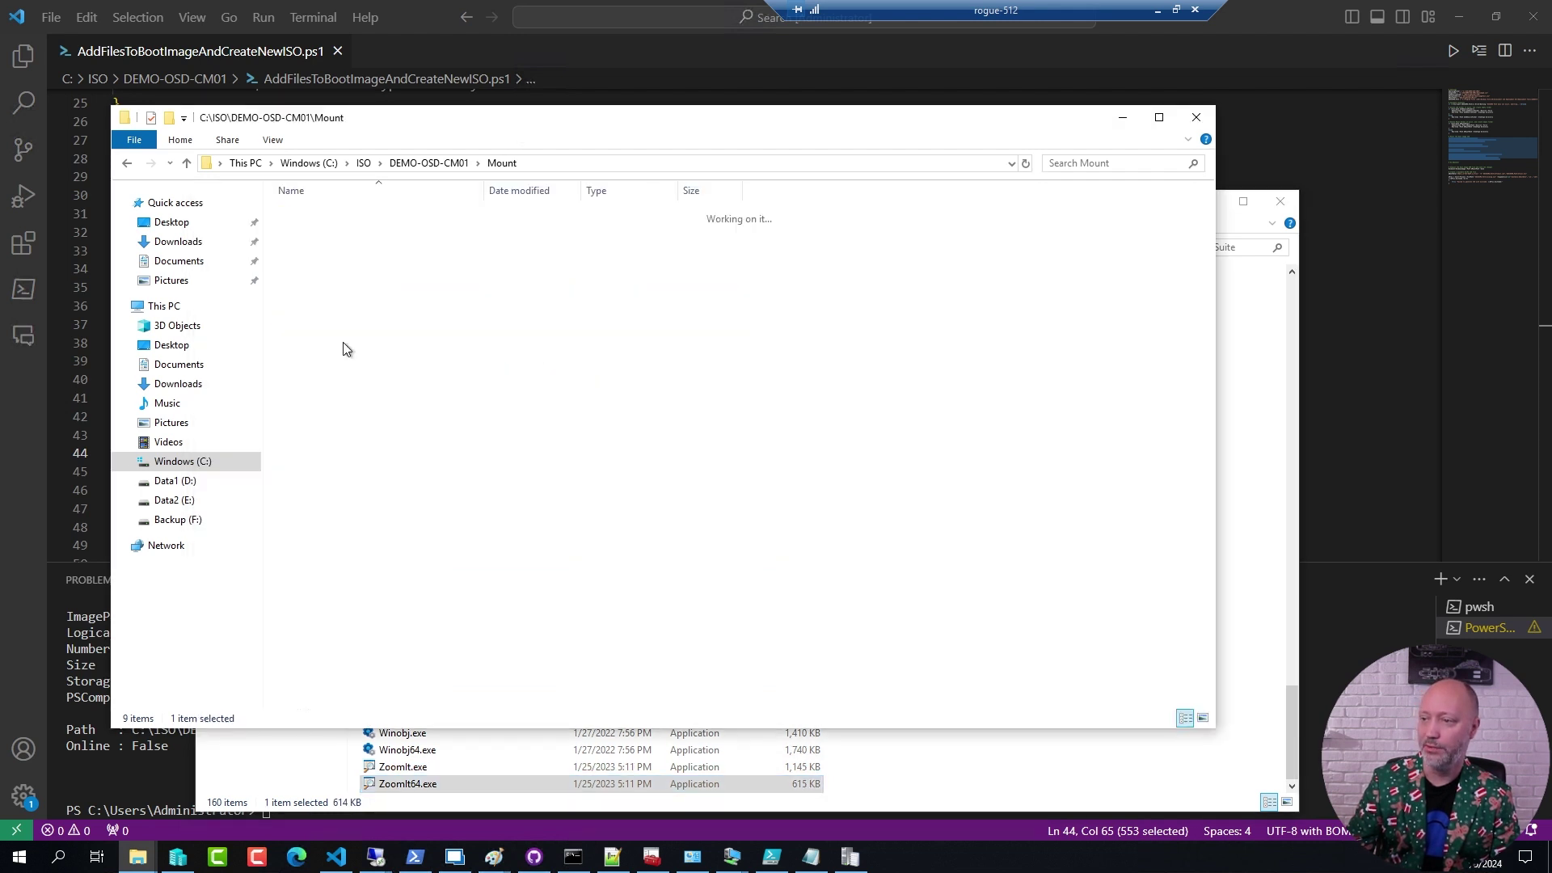
pyautogui.hotkey('ctrl', 'v')
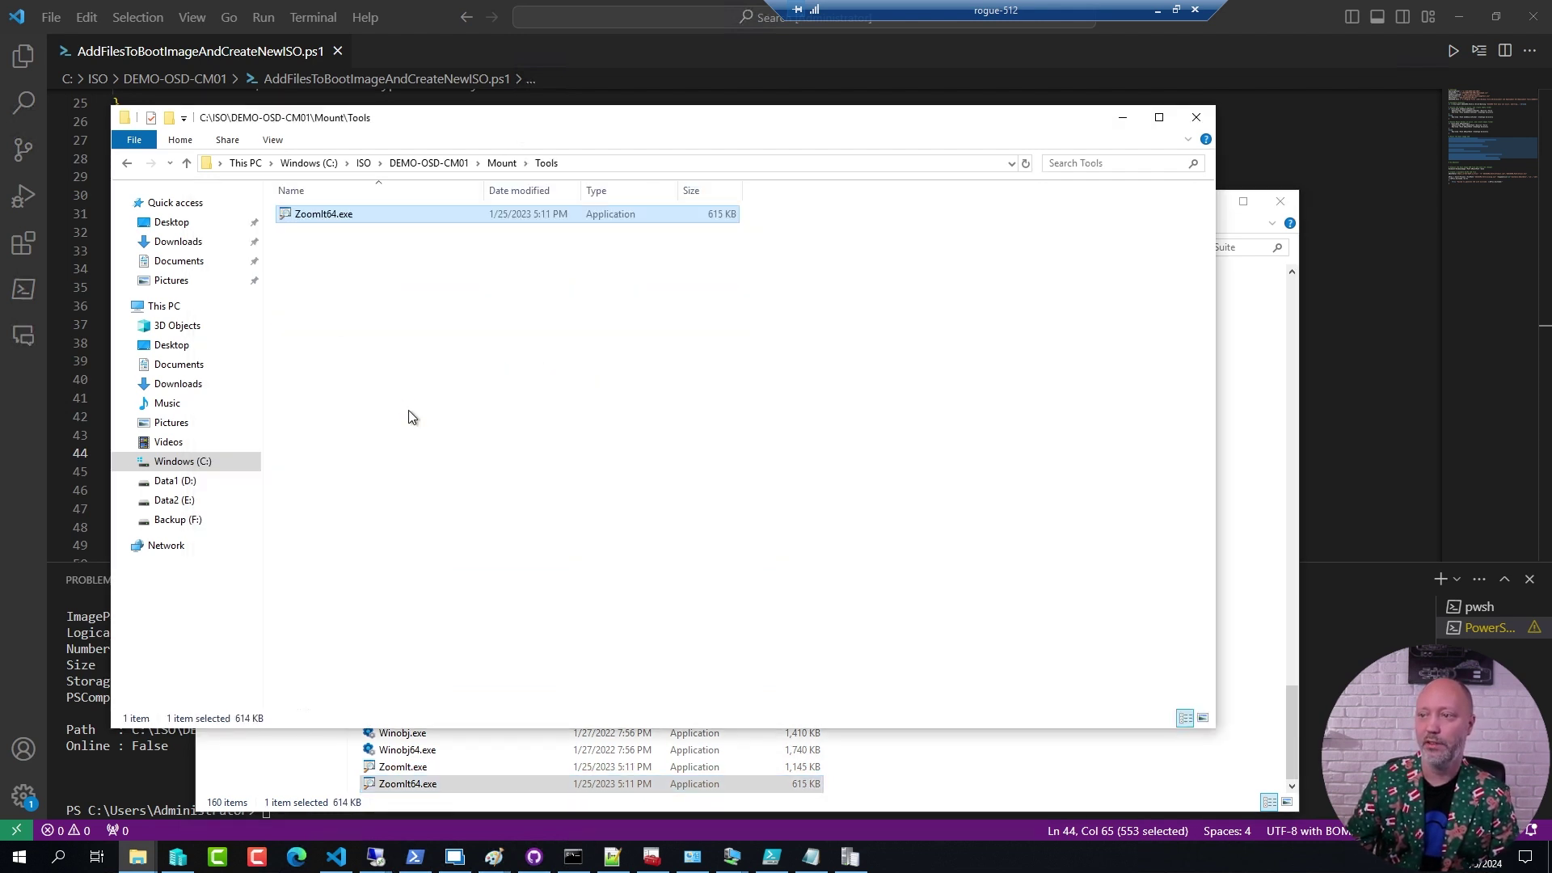
pyautogui.rightClick(139, 858)
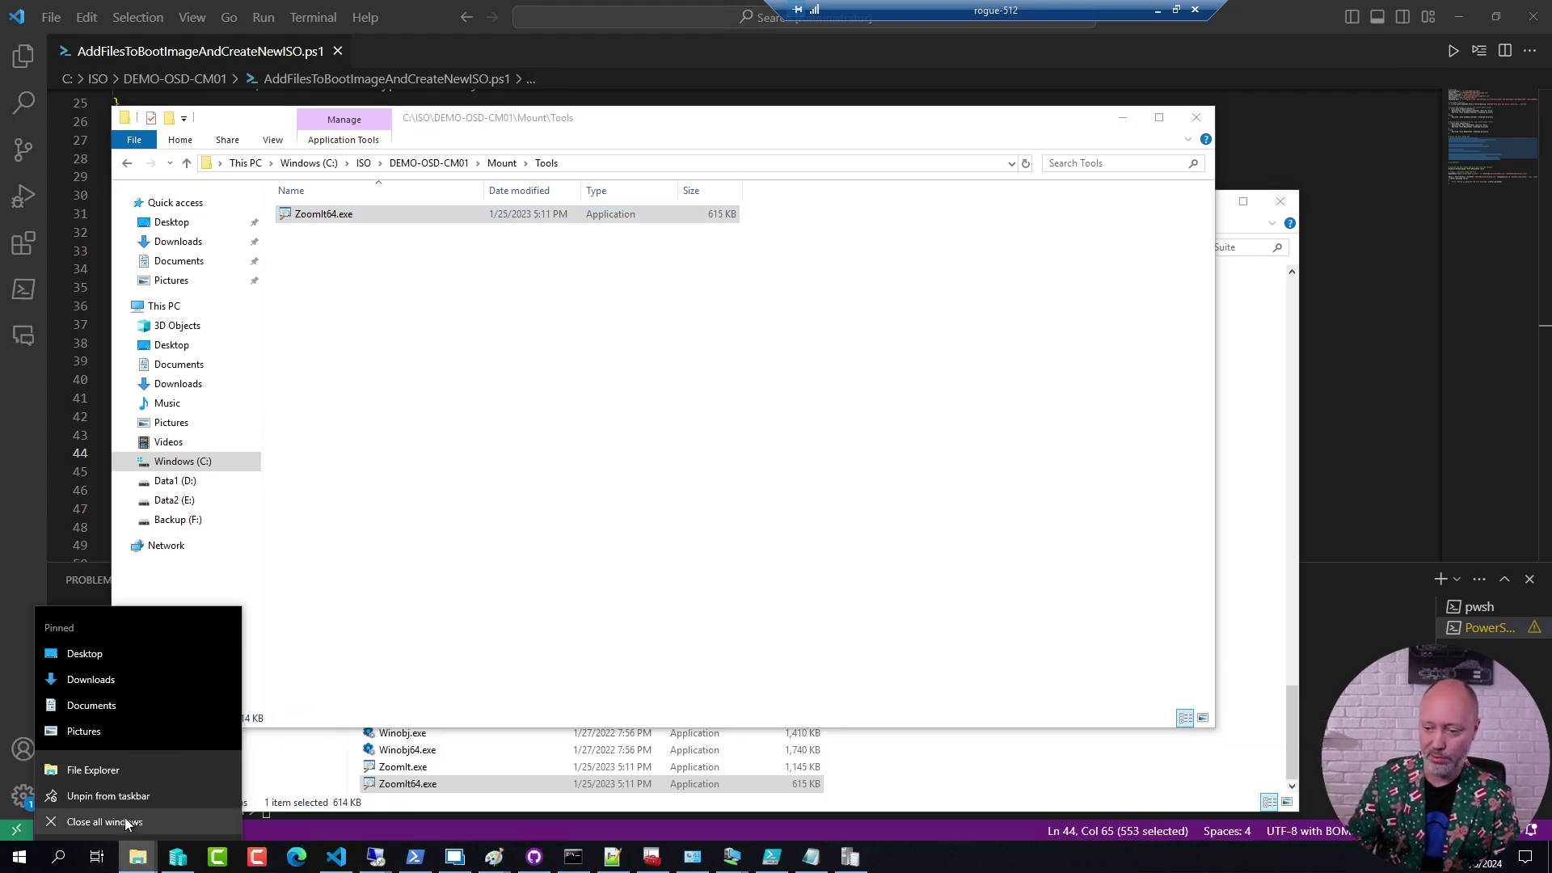
pyautogui.click(124, 822)
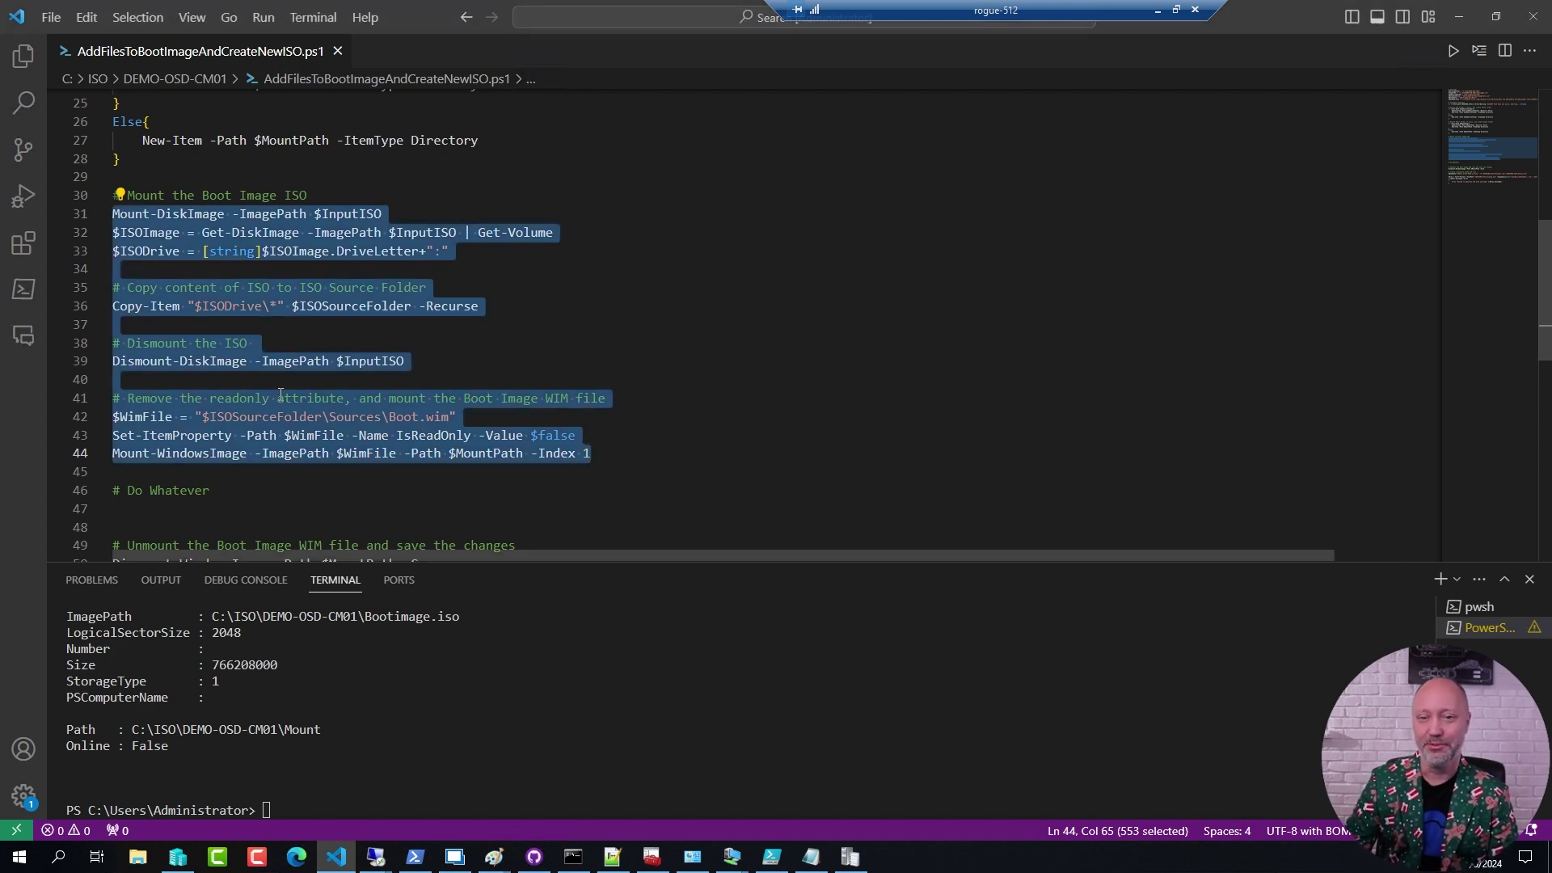
# Run lines 49–60 to dismount Boot.wim with -Save and build BootimageTest.iso.
pyautogui.scroll(-2, 308, 391)
pyautogui.scroll(-4, 308, 390)
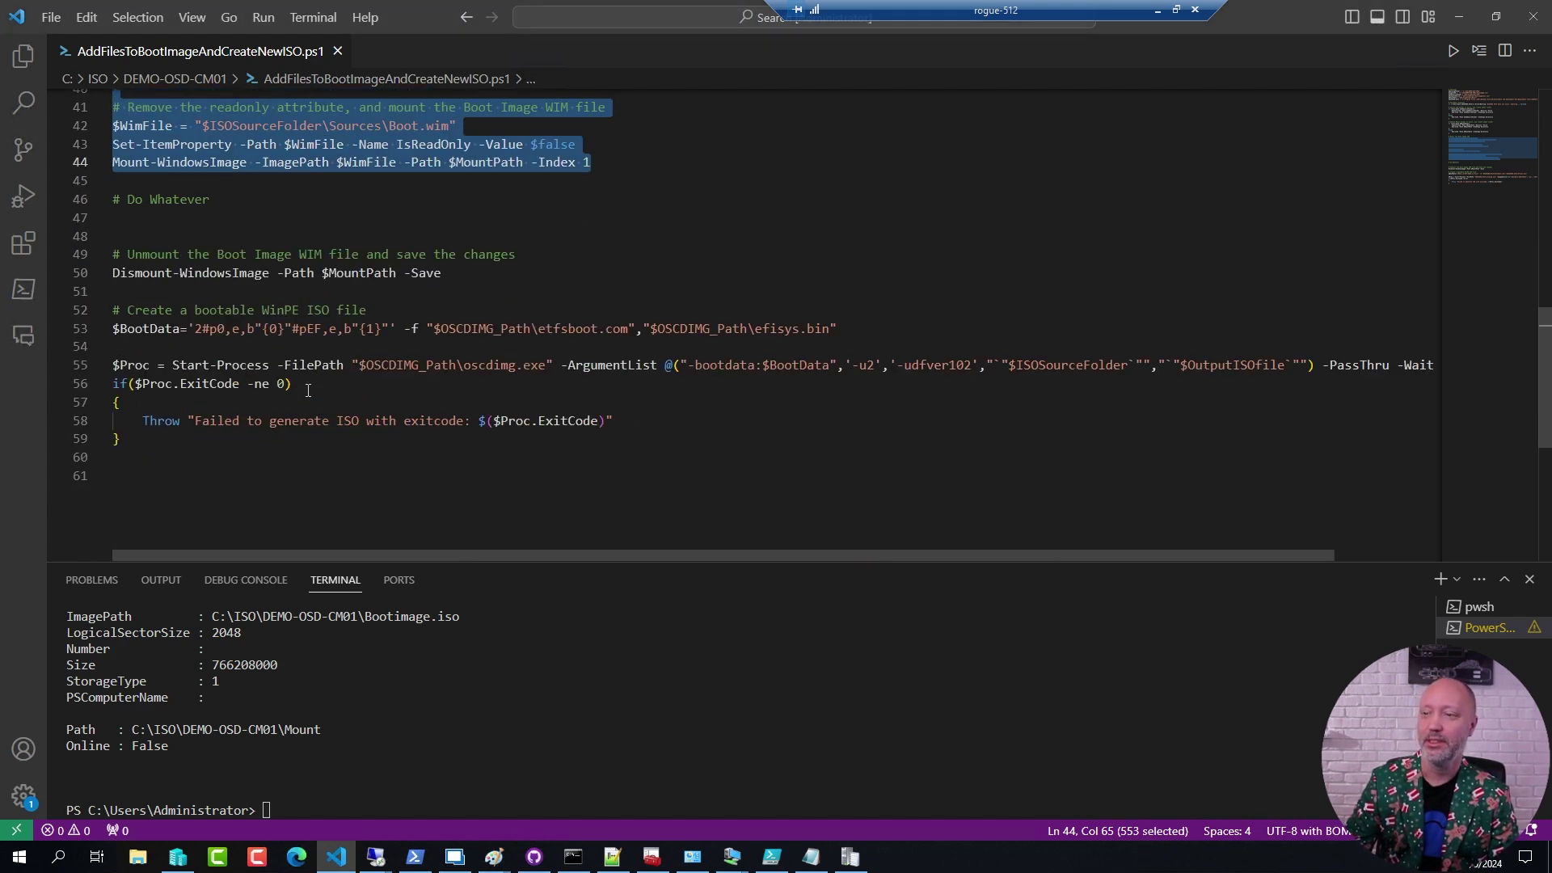
pyautogui.click(115, 254)
pyautogui.moveTo(115, 253); pyautogui.dragTo(509, 296)
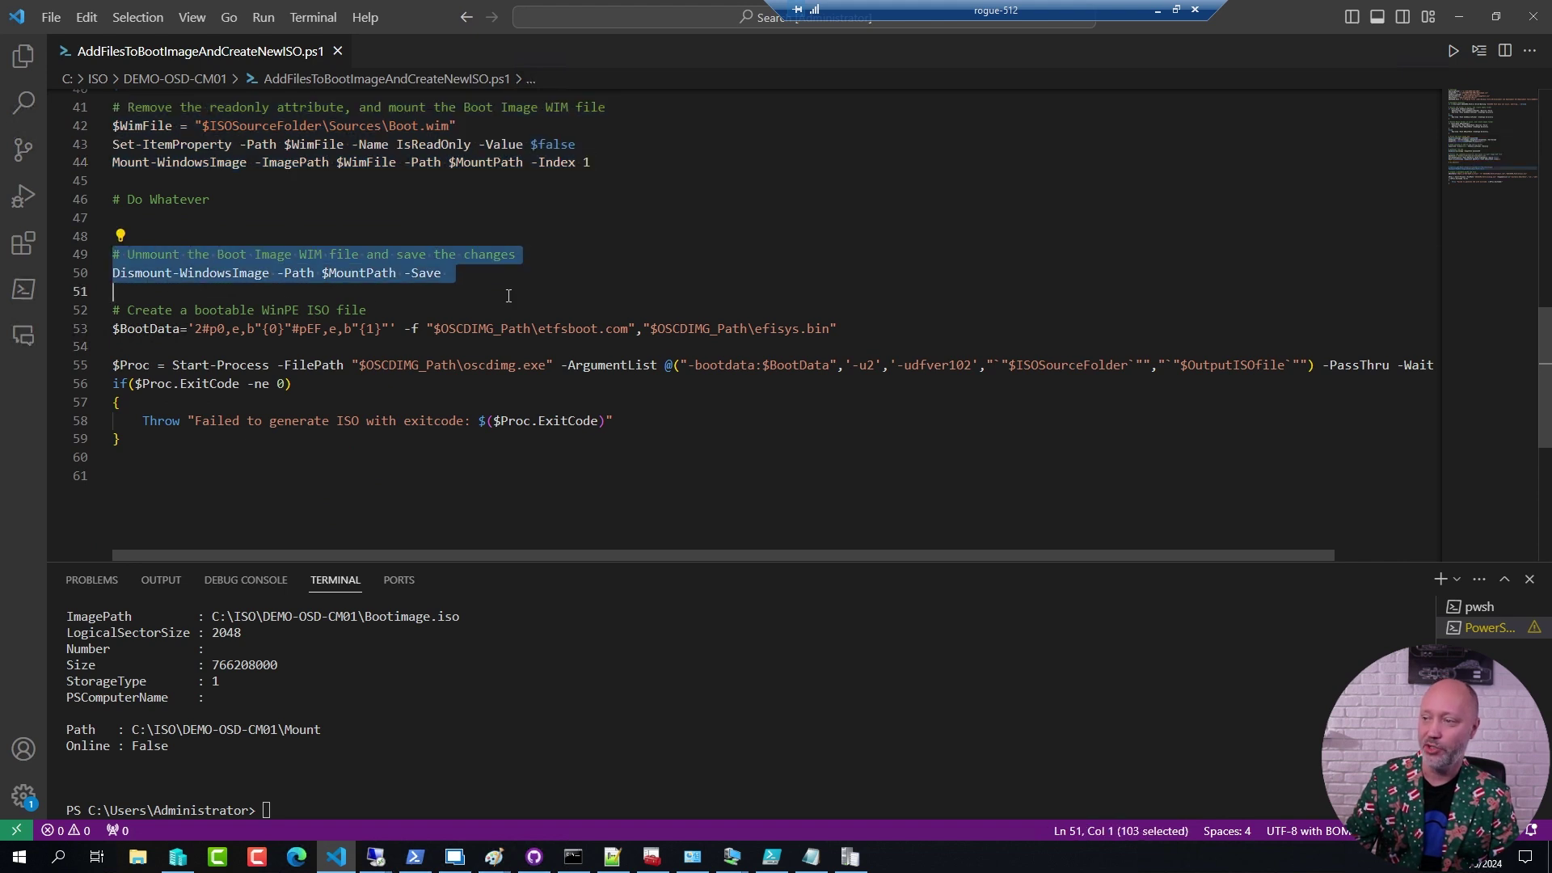
pyautogui.doubleClick(422, 273)
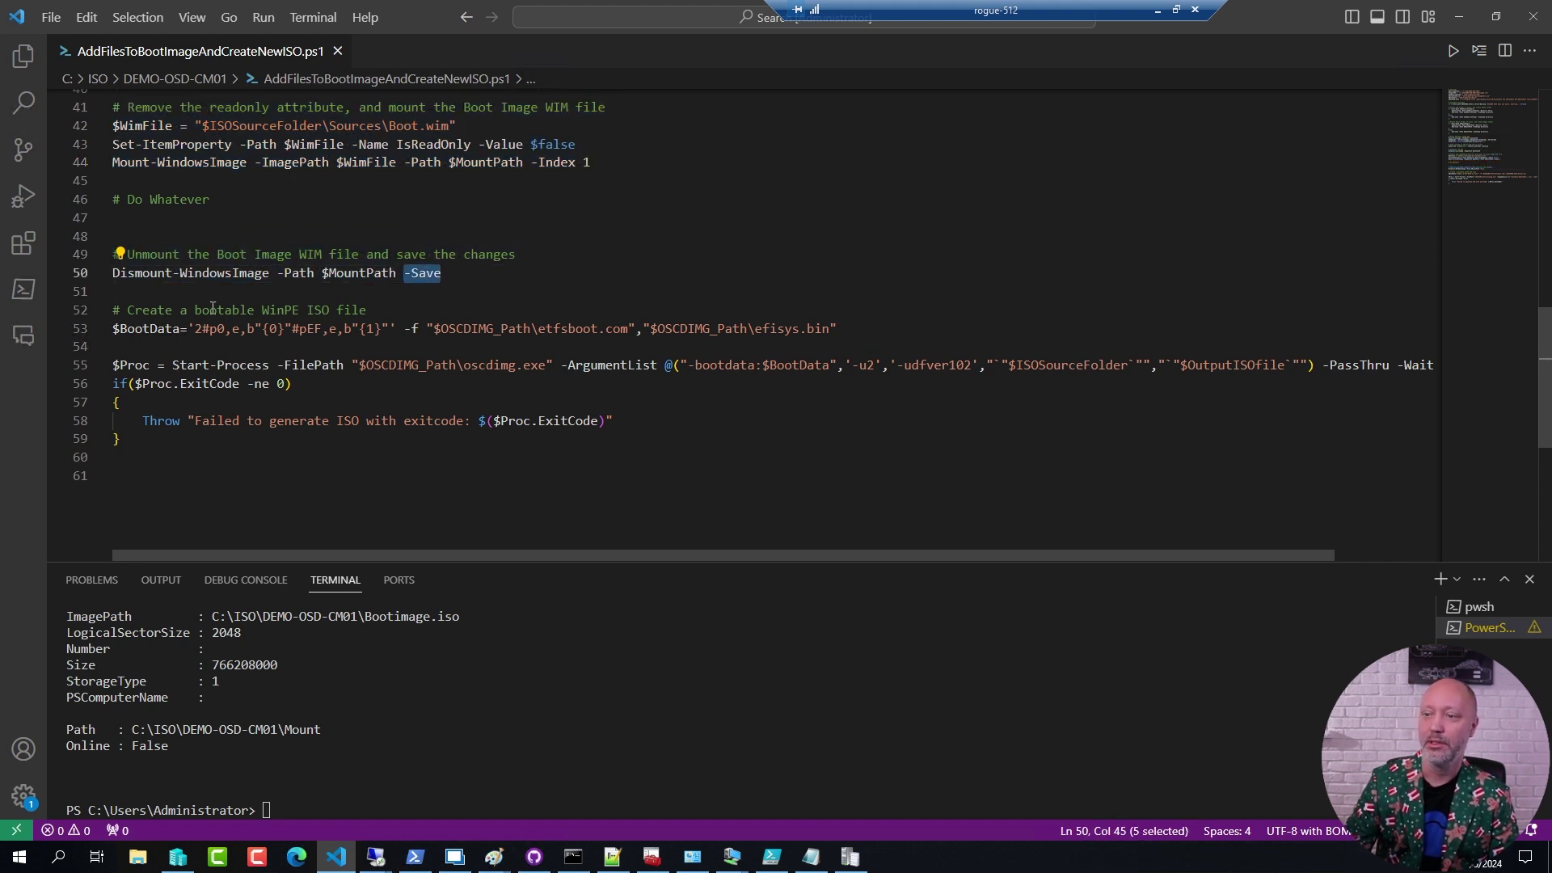
pyautogui.click(304, 312)
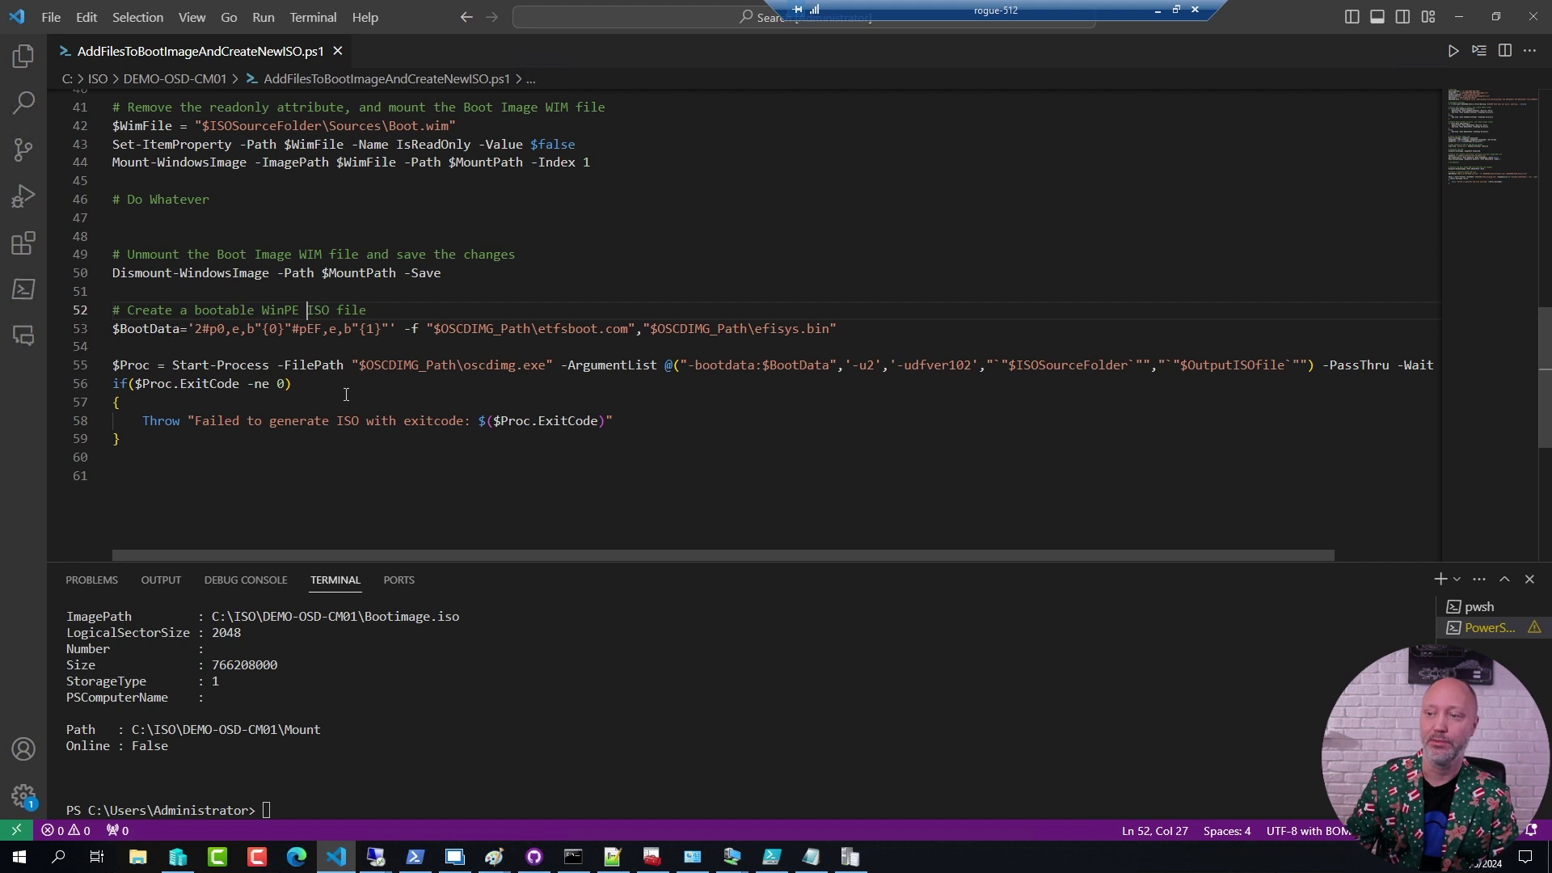
pyautogui.moveTo(188, 471); pyautogui.dragTo(89, 257)
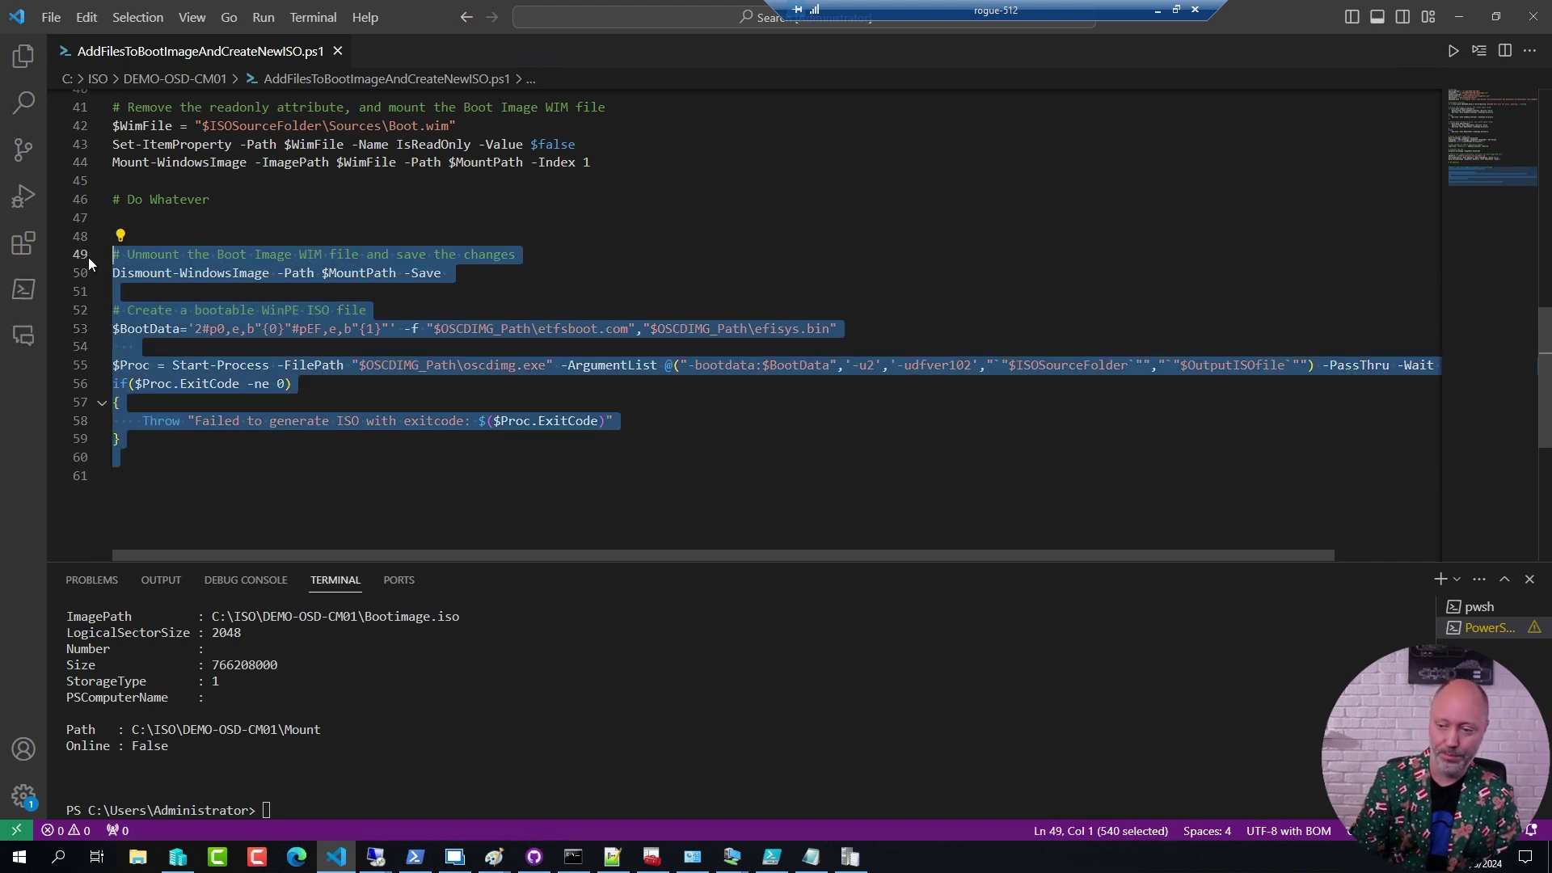
pyautogui.press('F8')
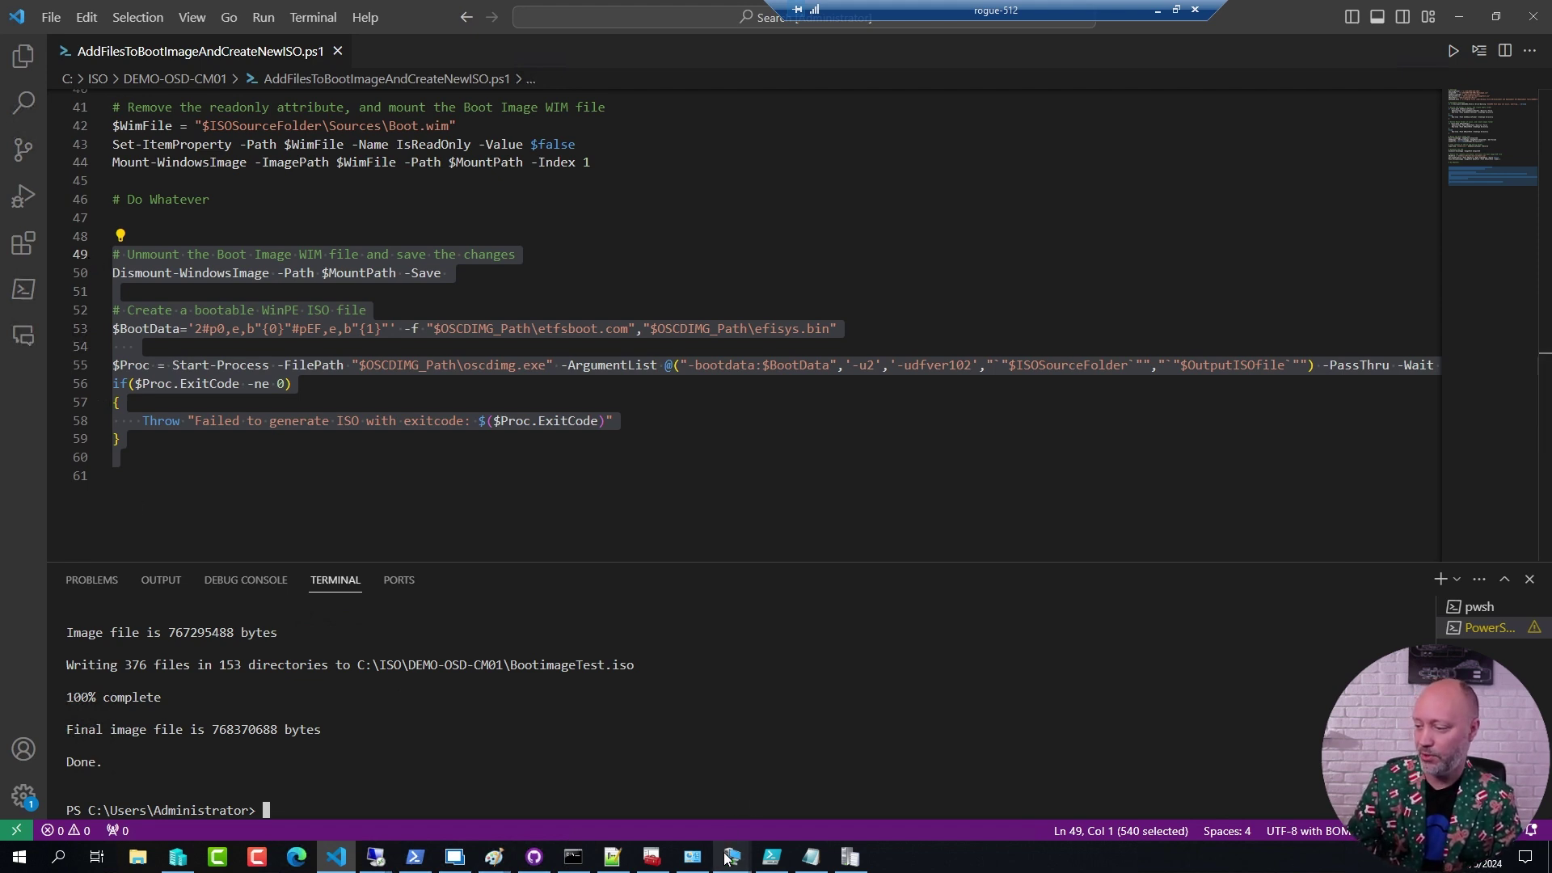
pyautogui.moveTo(727, 858)
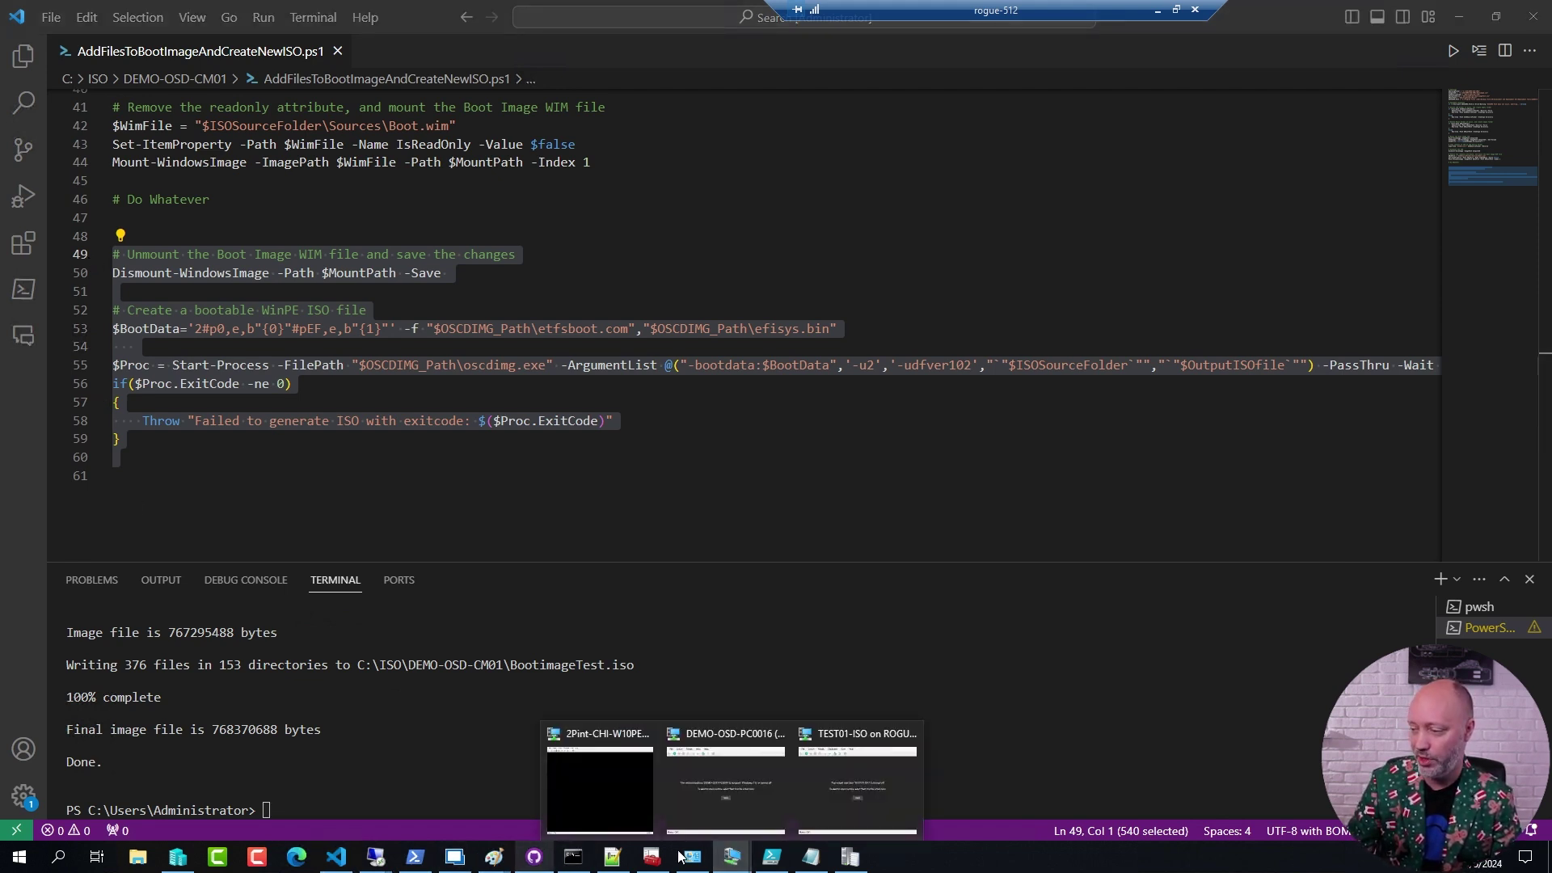
# Insert DEMO-OSD-CM01\BootimageTest.iso into TEST01-ISO's DVD drive and start the VM booting from it.
pyautogui.click(860, 807)
pyautogui.click(311, 82)
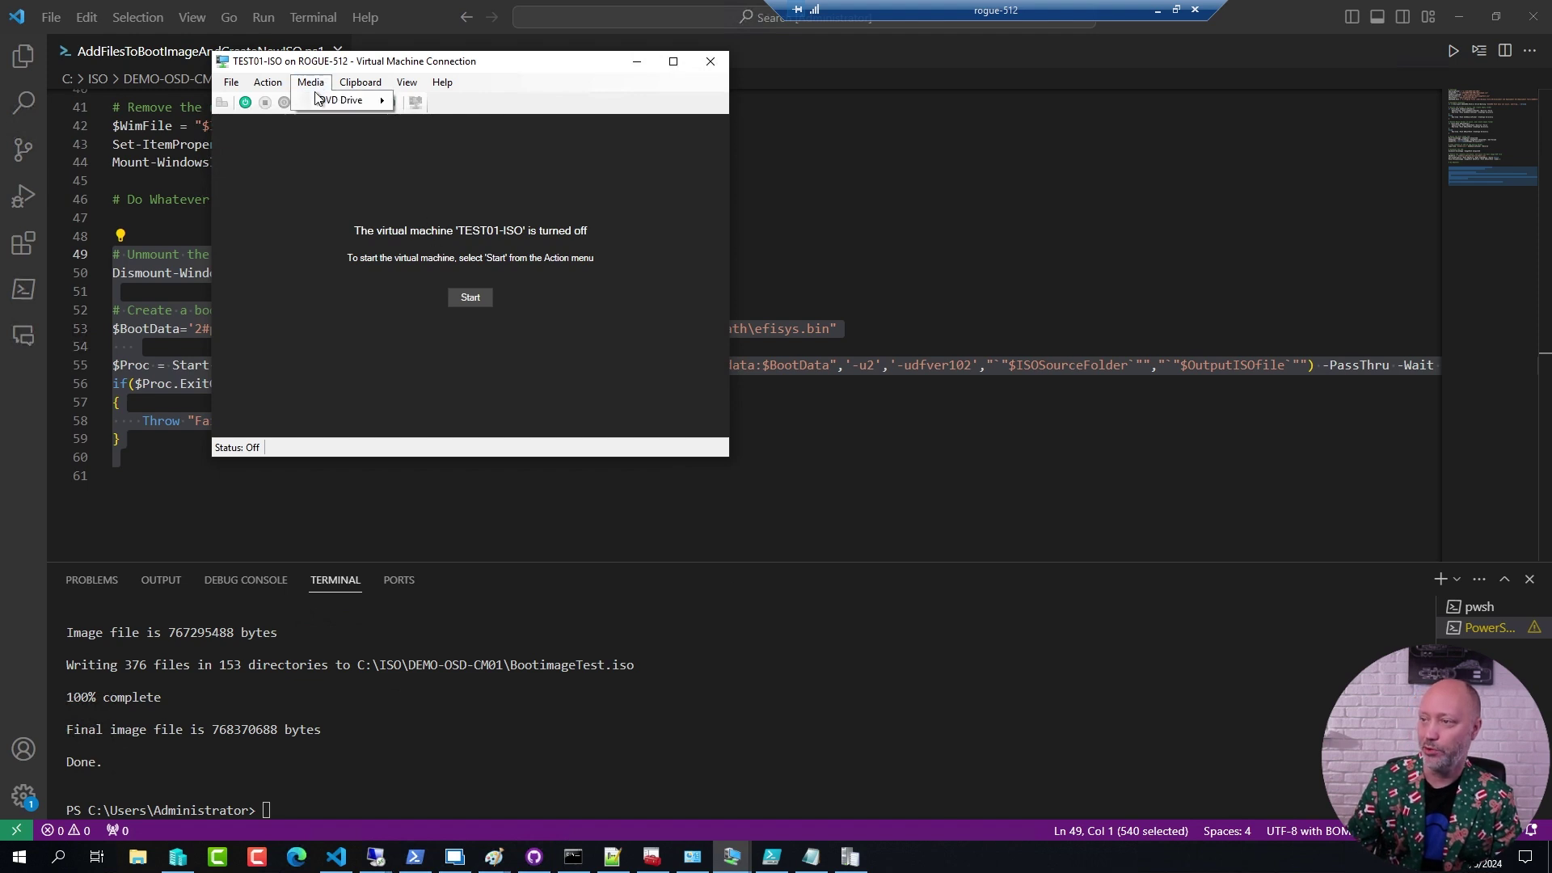
pyautogui.moveTo(318, 102)
pyautogui.click(419, 123)
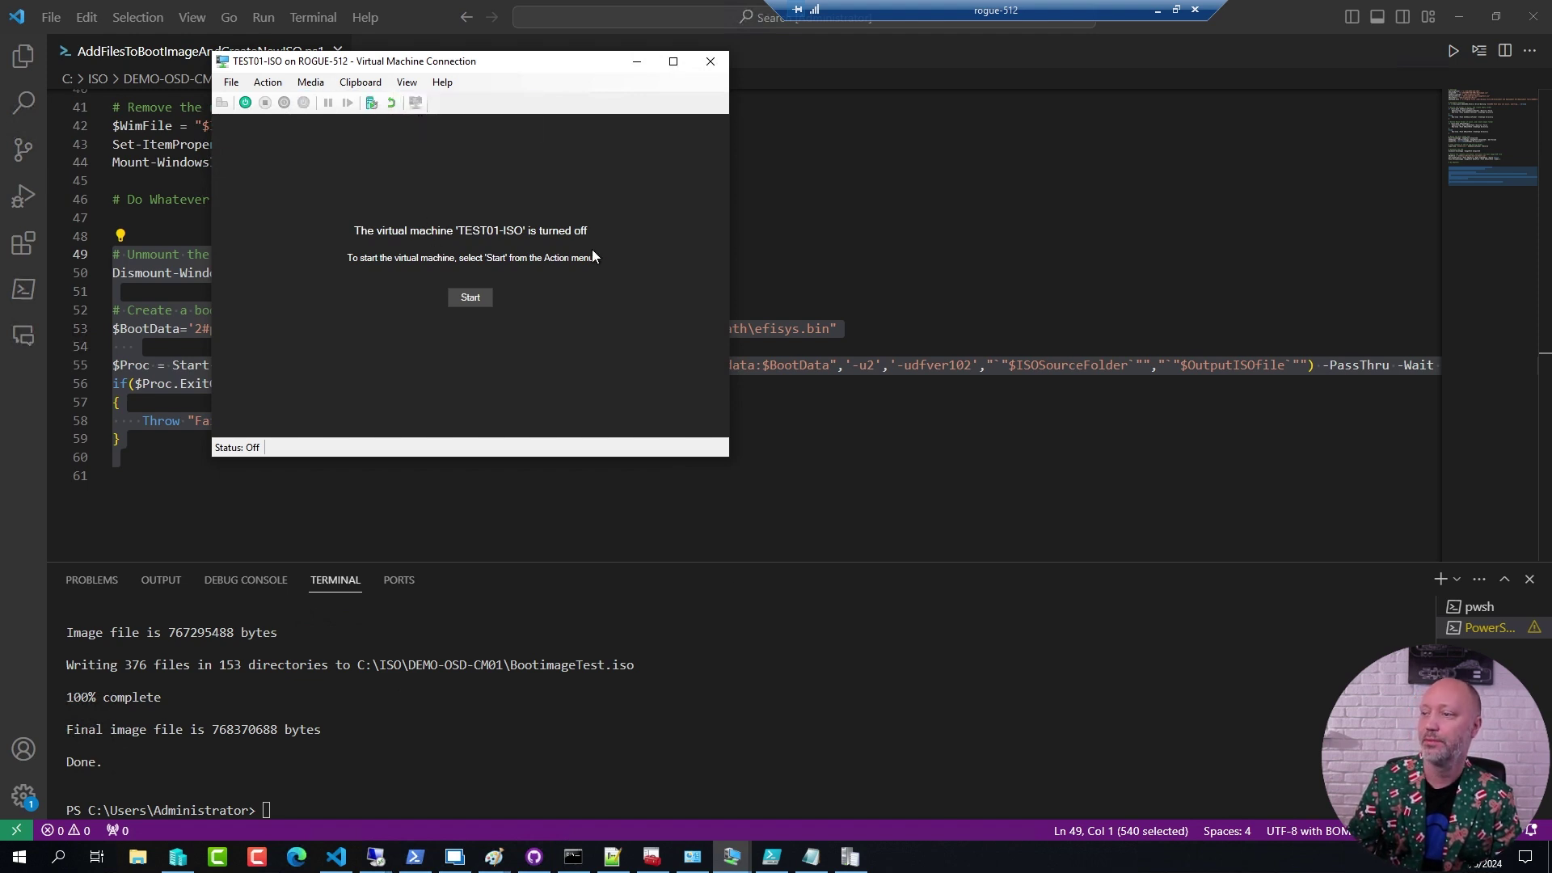
pyautogui.click(310, 81)
pyautogui.moveTo(340, 100)
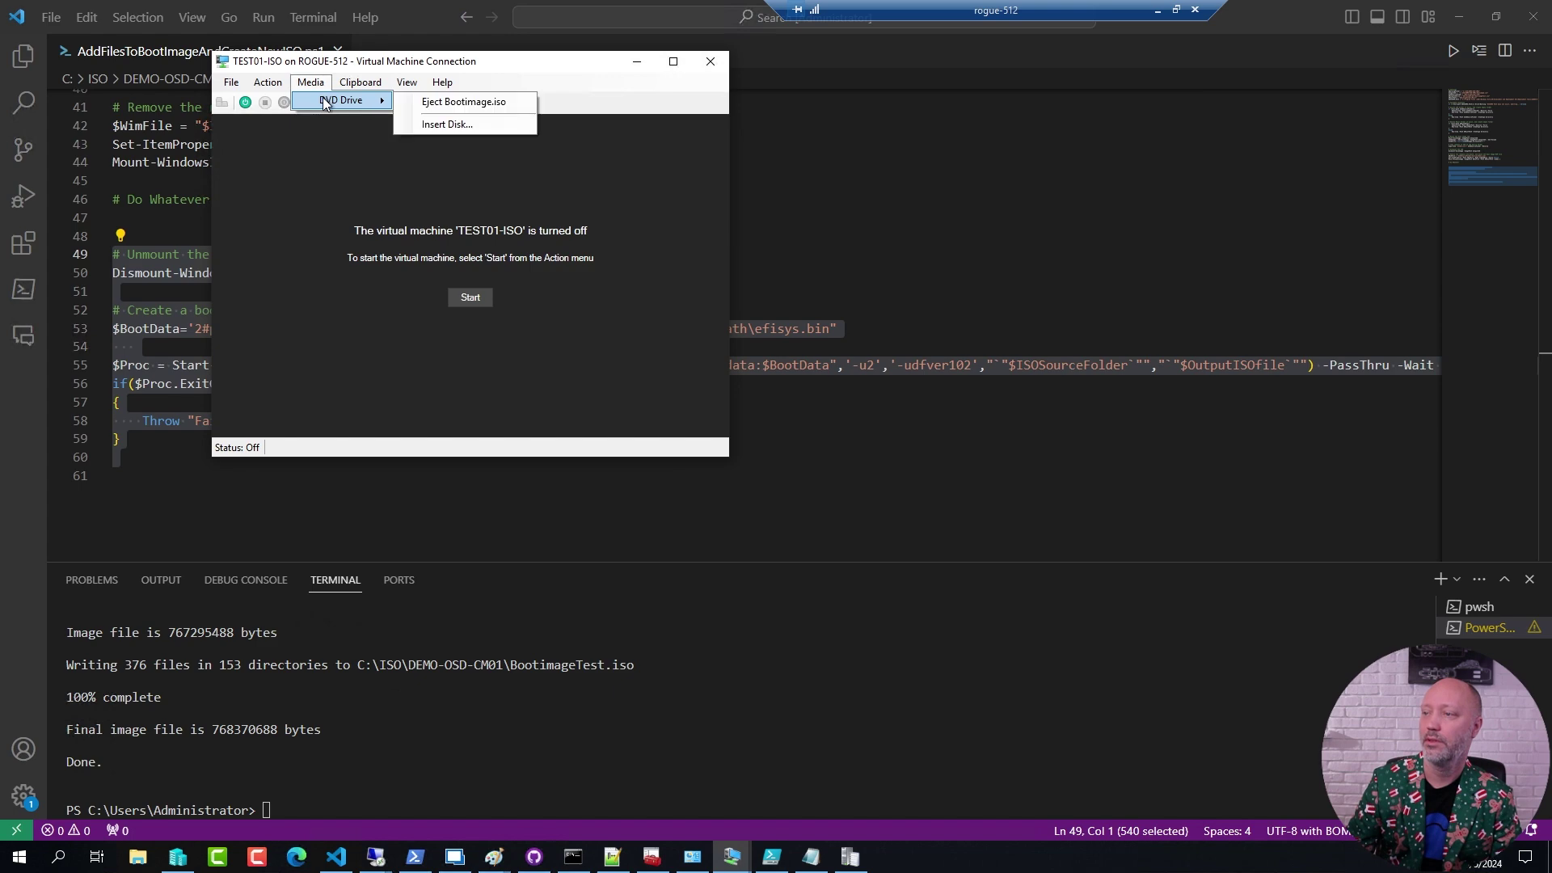
pyautogui.click(431, 124)
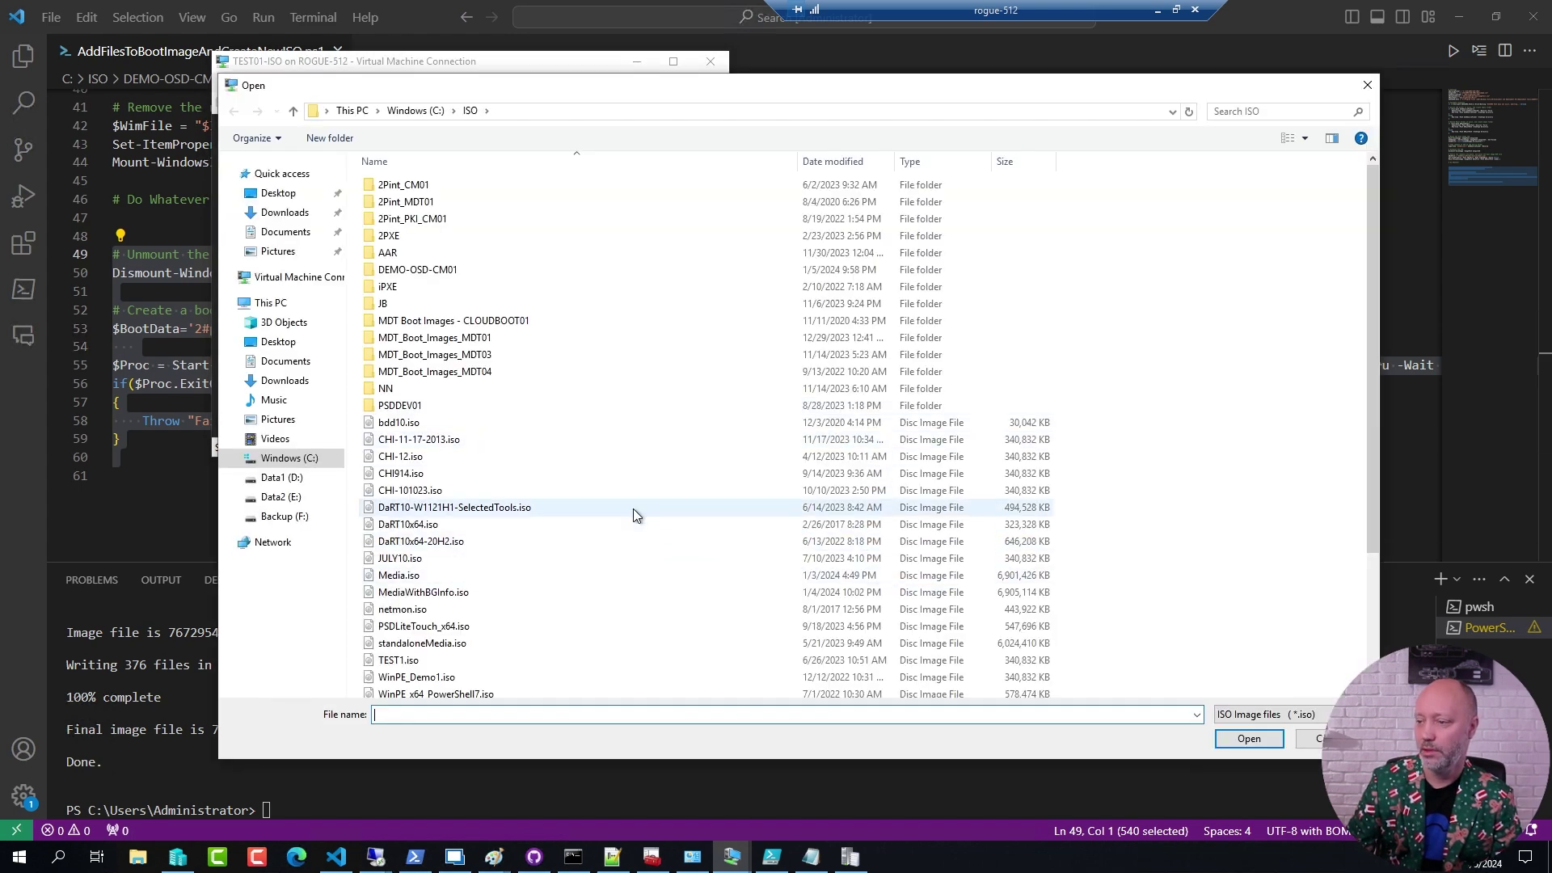
pyautogui.doubleClick(435, 270)
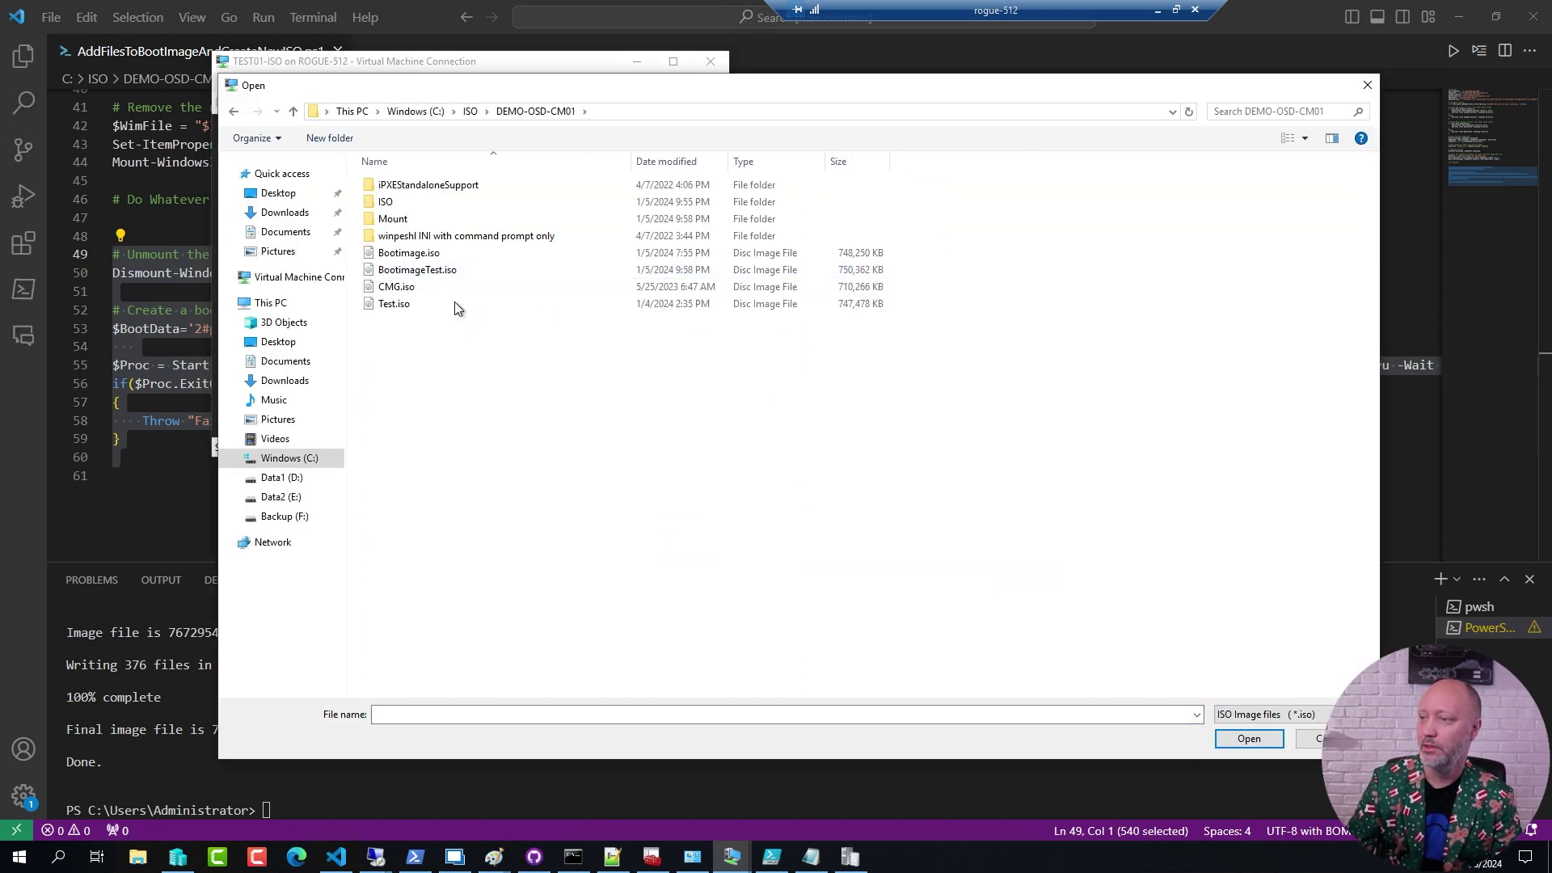
pyautogui.doubleClick(436, 278)
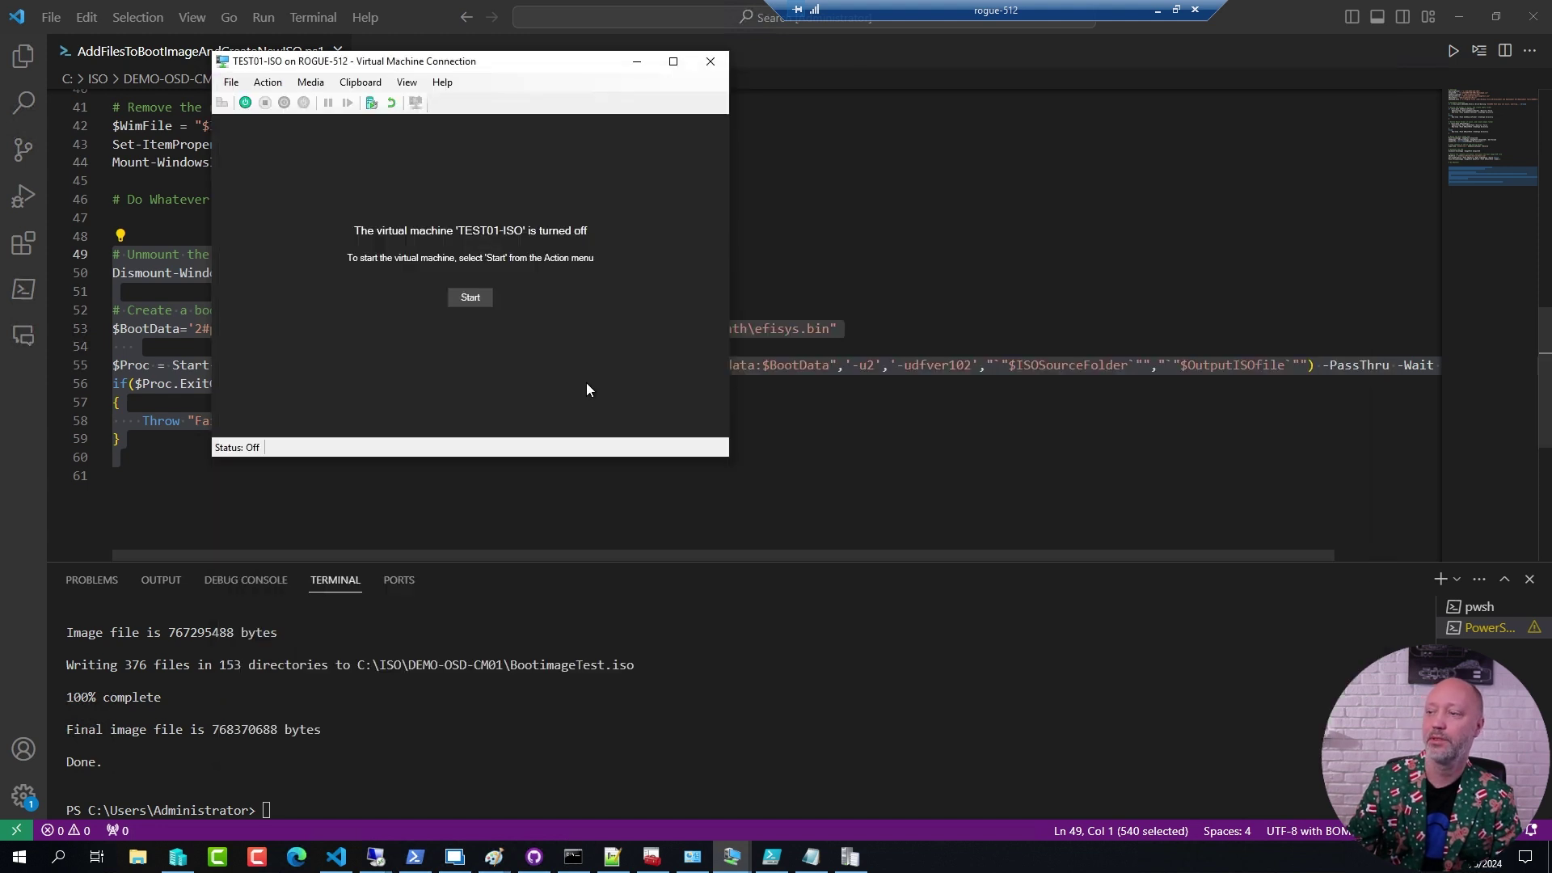
pyautogui.click(473, 298)
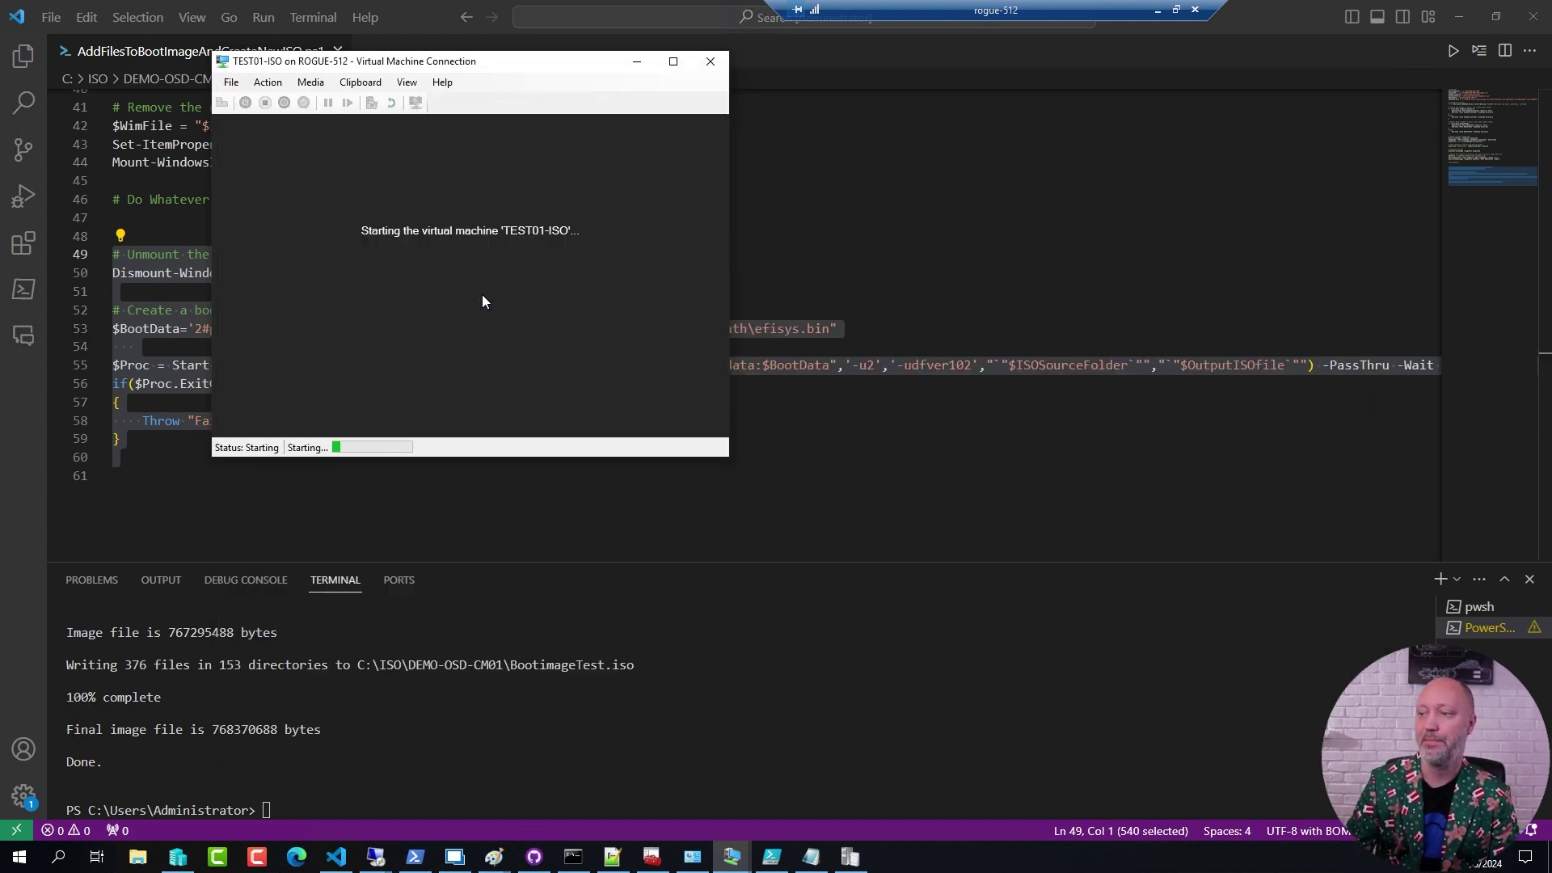
pyautogui.press('Return')
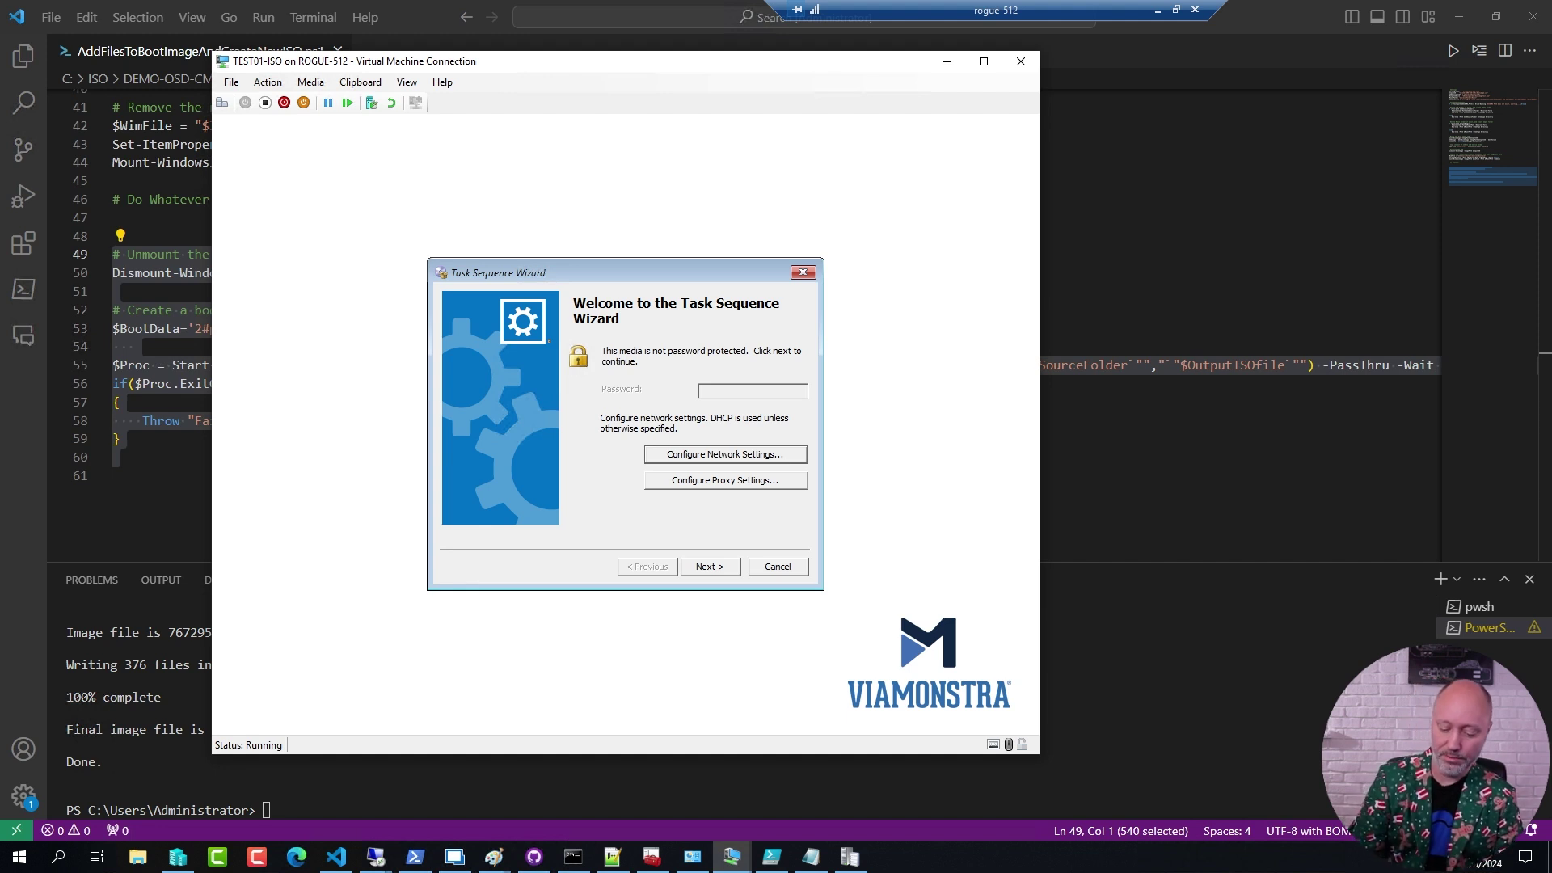
# Open a WinPE command prompt and list X:\Tools to confirm ZoomIt64.exe is there.
pyautogui.press('F8')
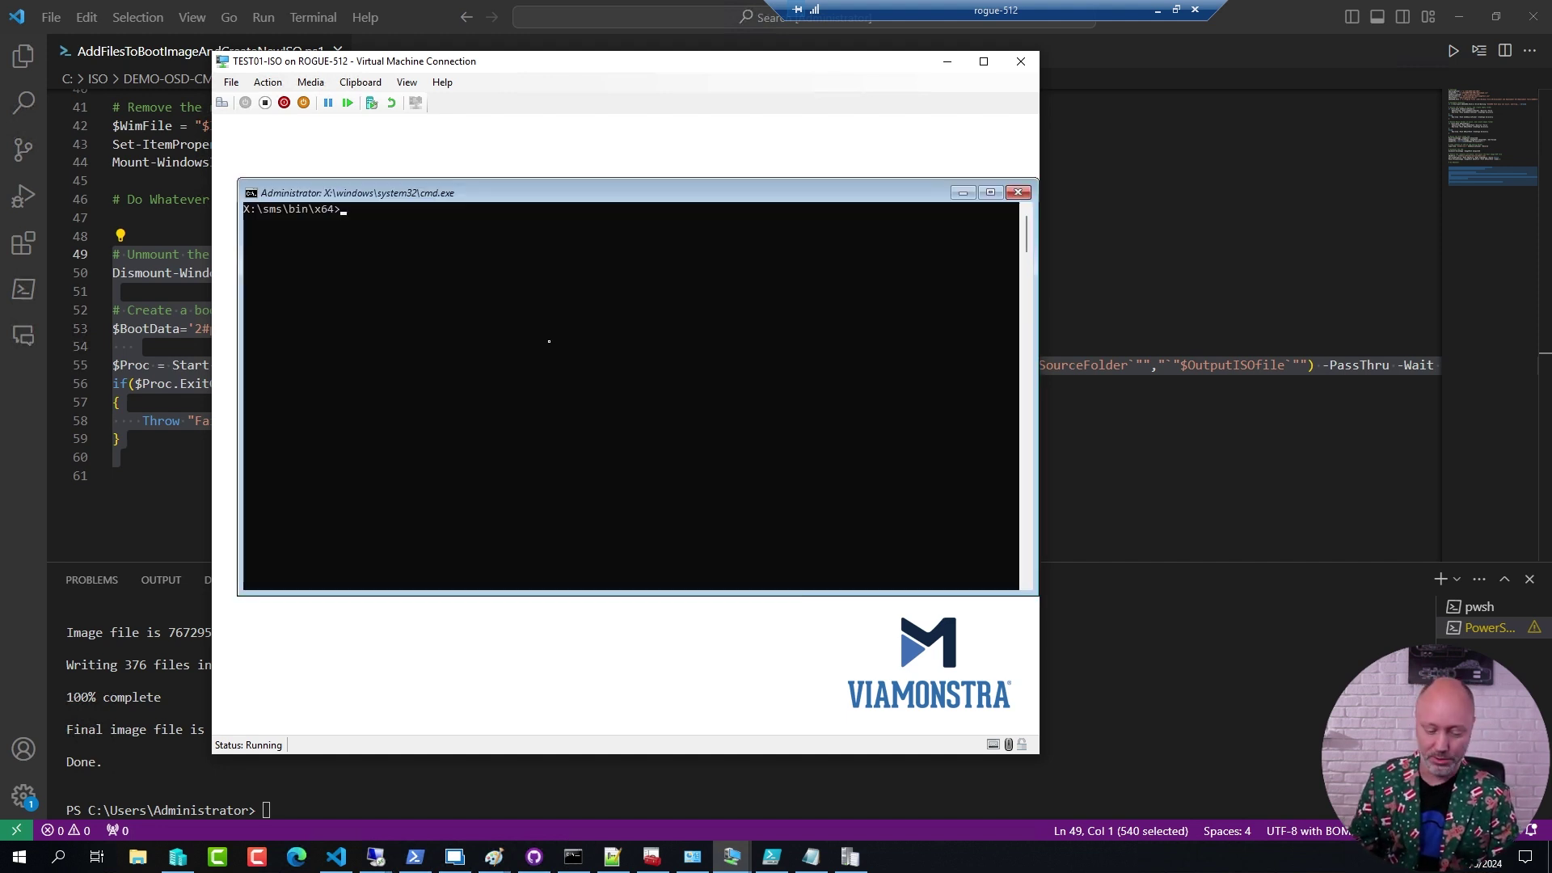
pyautogui.write('cd\\')
pyautogui.press('Return')
pyautogui.write('cd t')
pyautogui.press('Tab')
pyautogui.press('Return')
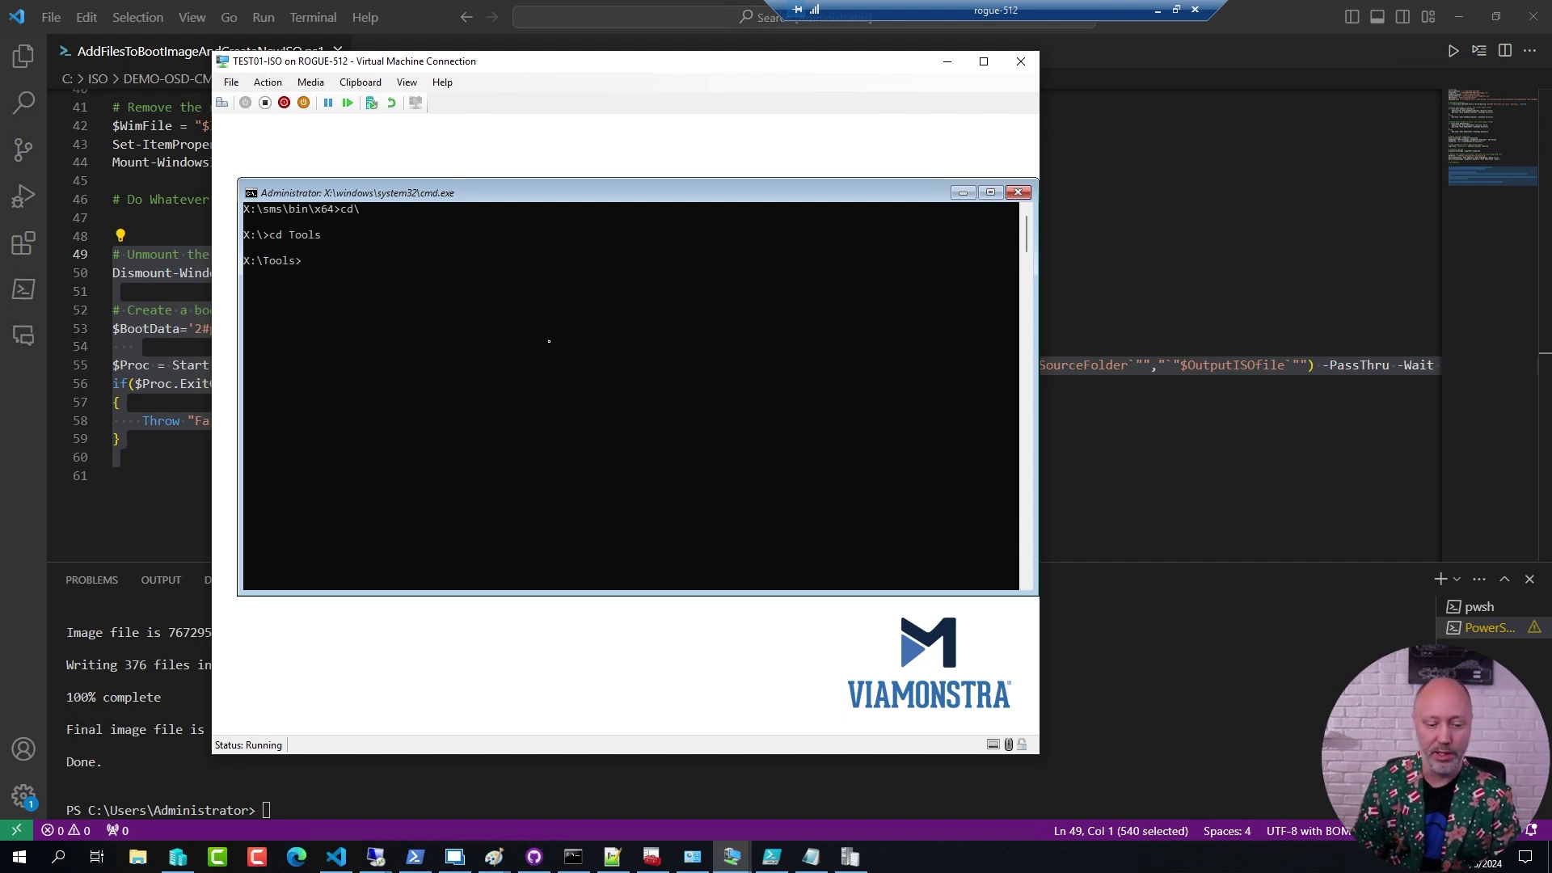
pyautogui.write('dir')
pyautogui.press('Return')
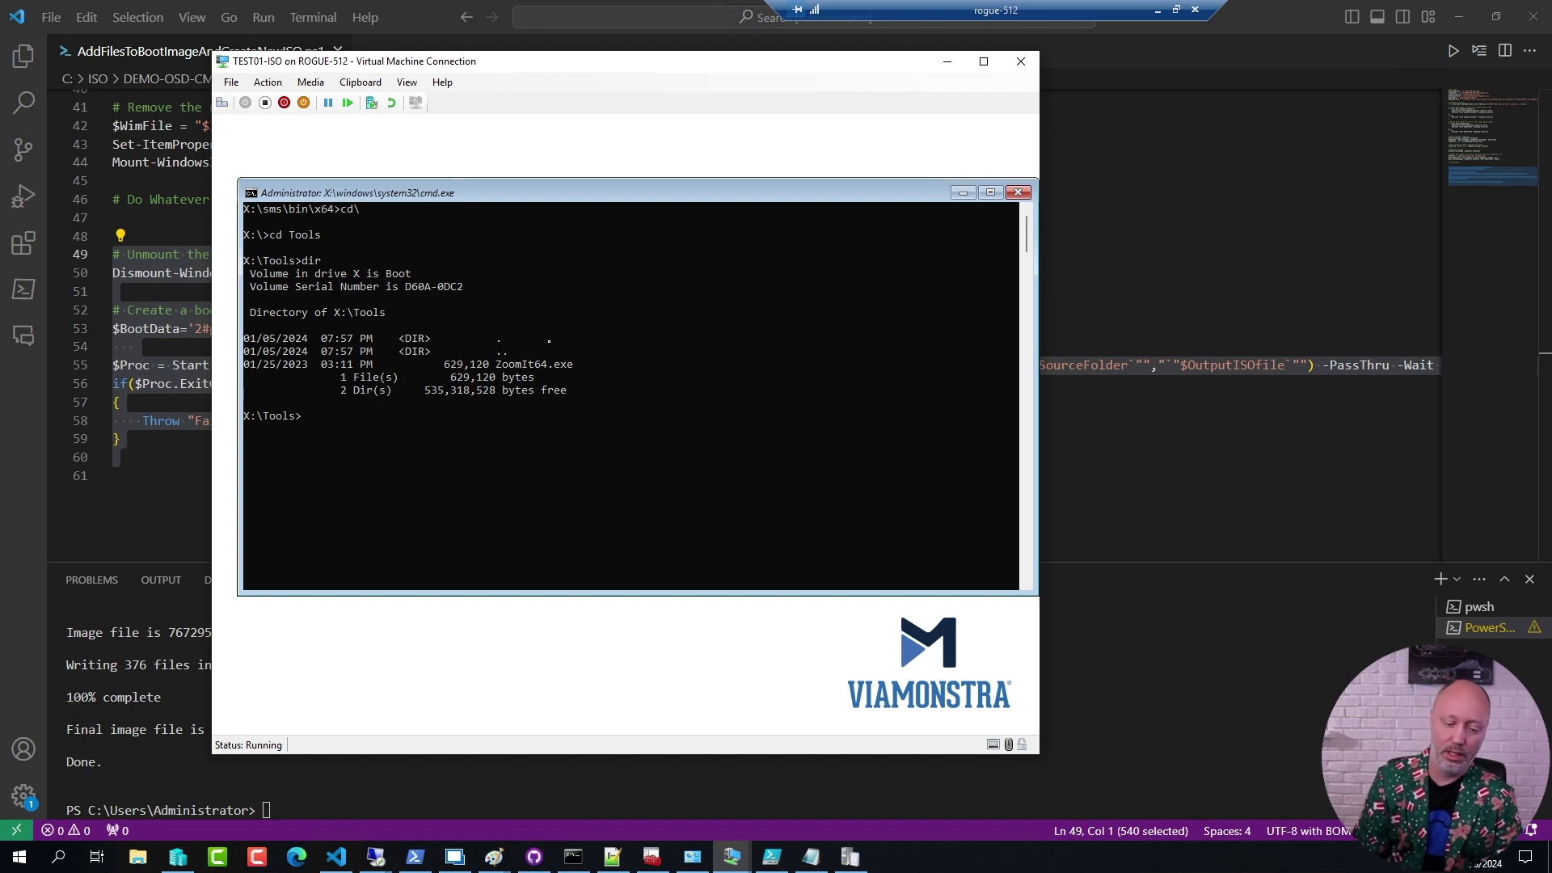
# Launch ZoomIt64.exe from X:\Tools and accept its license terms.
pyautogui.write('zoom')
pyautogui.press('Tab')
pyautogui.press('Return')
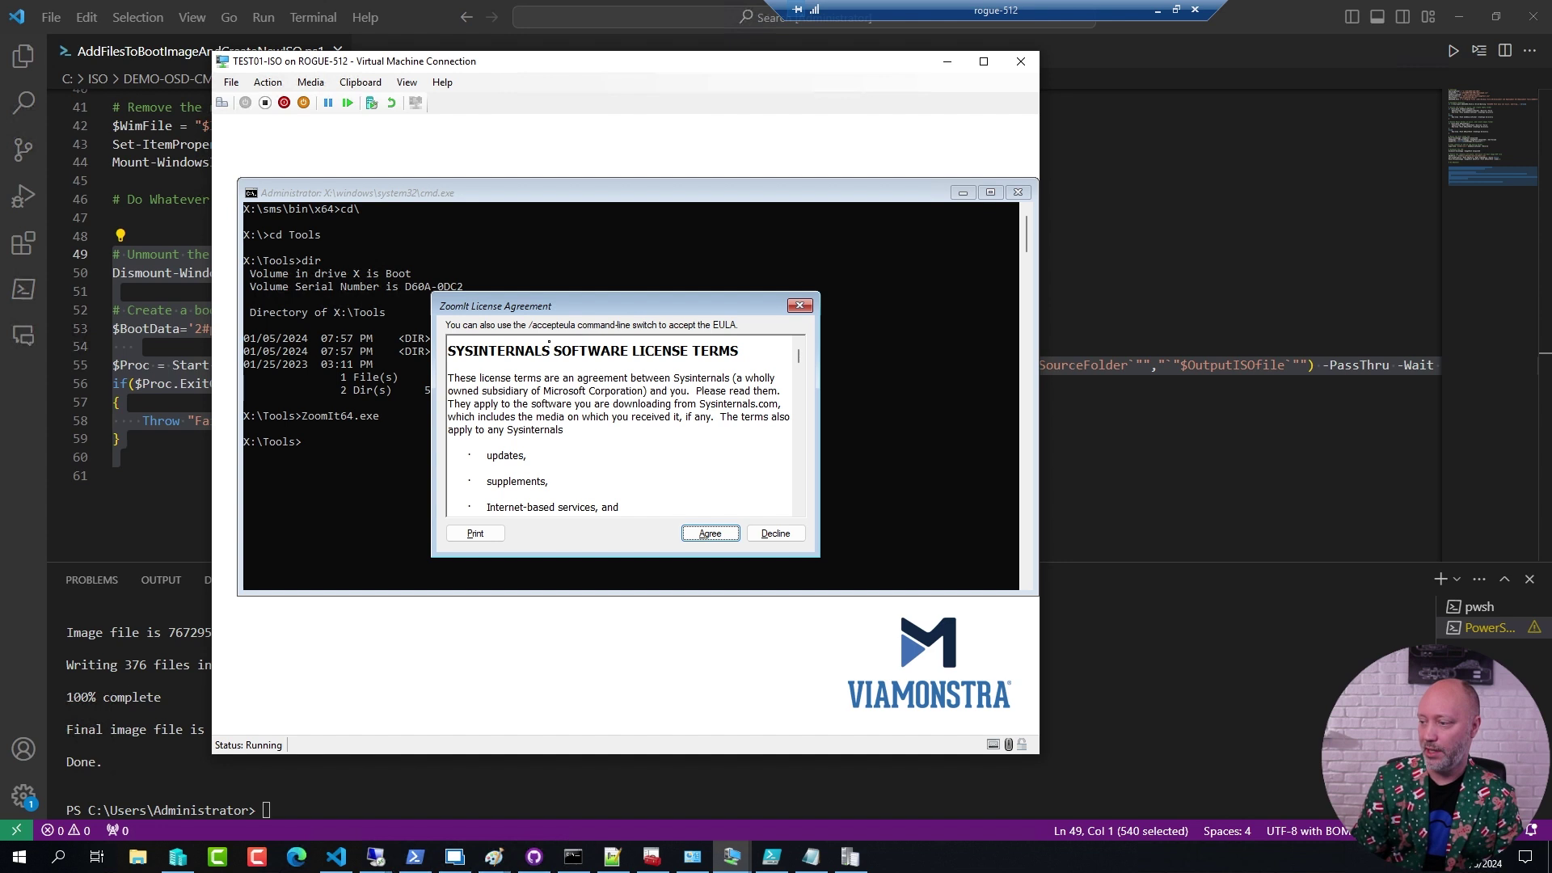
pyautogui.press('Return')
pyautogui.press('Return')
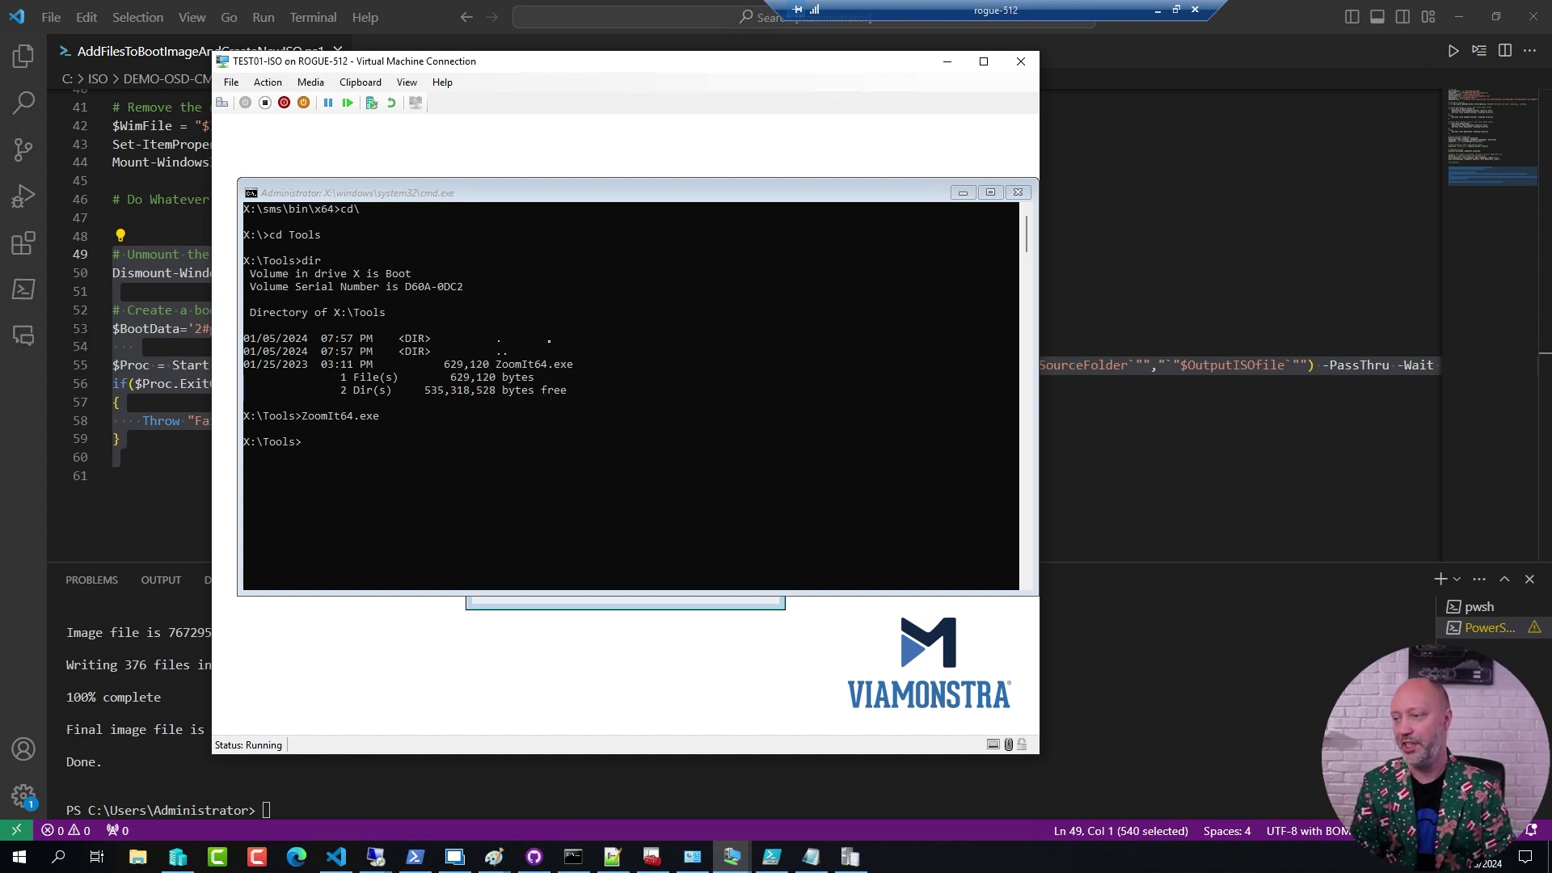
# Test ZoomIt's drawing and zoom on the command prompt, then bring up its save-screenshot dialog.
pyautogui.click(620, 198)
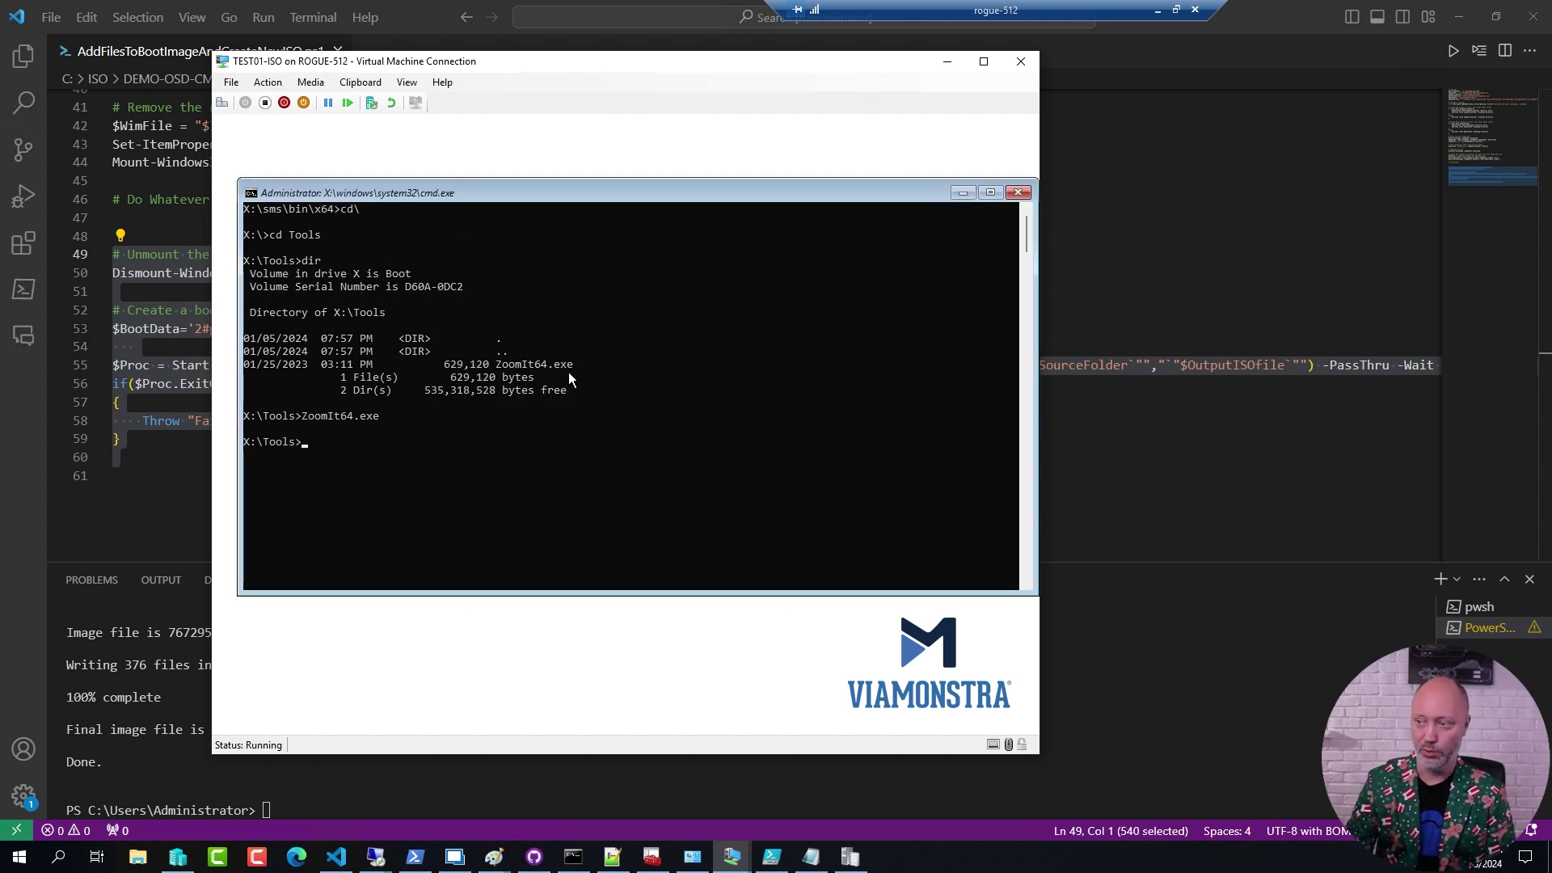
pyautogui.moveTo(599, 300)
pyautogui.mouseDown()
pyautogui.moveTo(386, 400)
pyautogui.moveTo(557, 420)
pyautogui.mouseUp()
pyautogui.press('Escape')
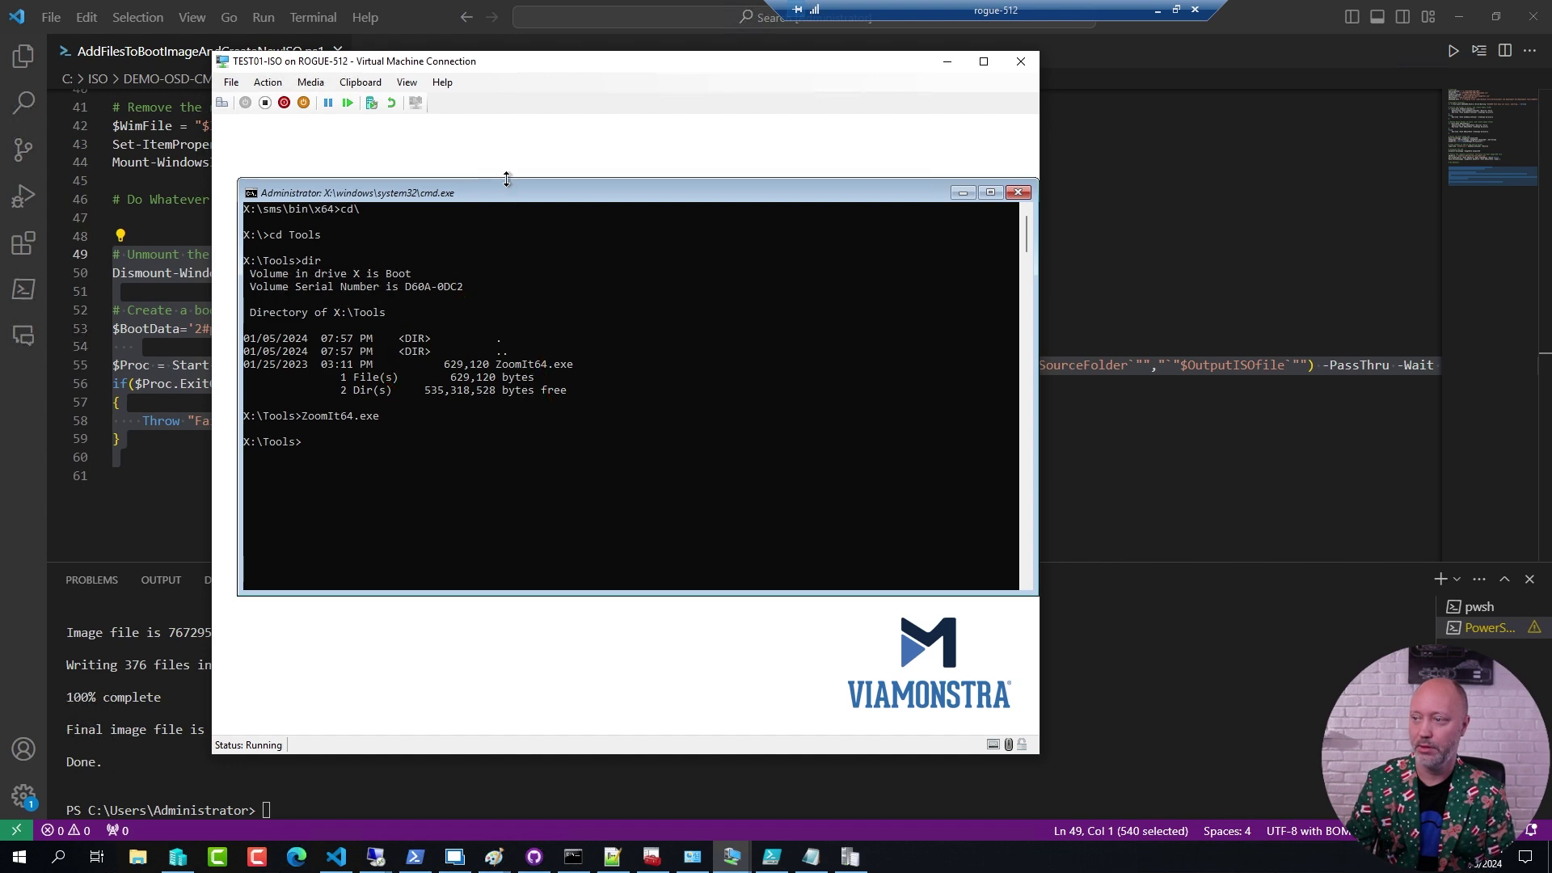
pyautogui.hotkey('ctrl', '1')
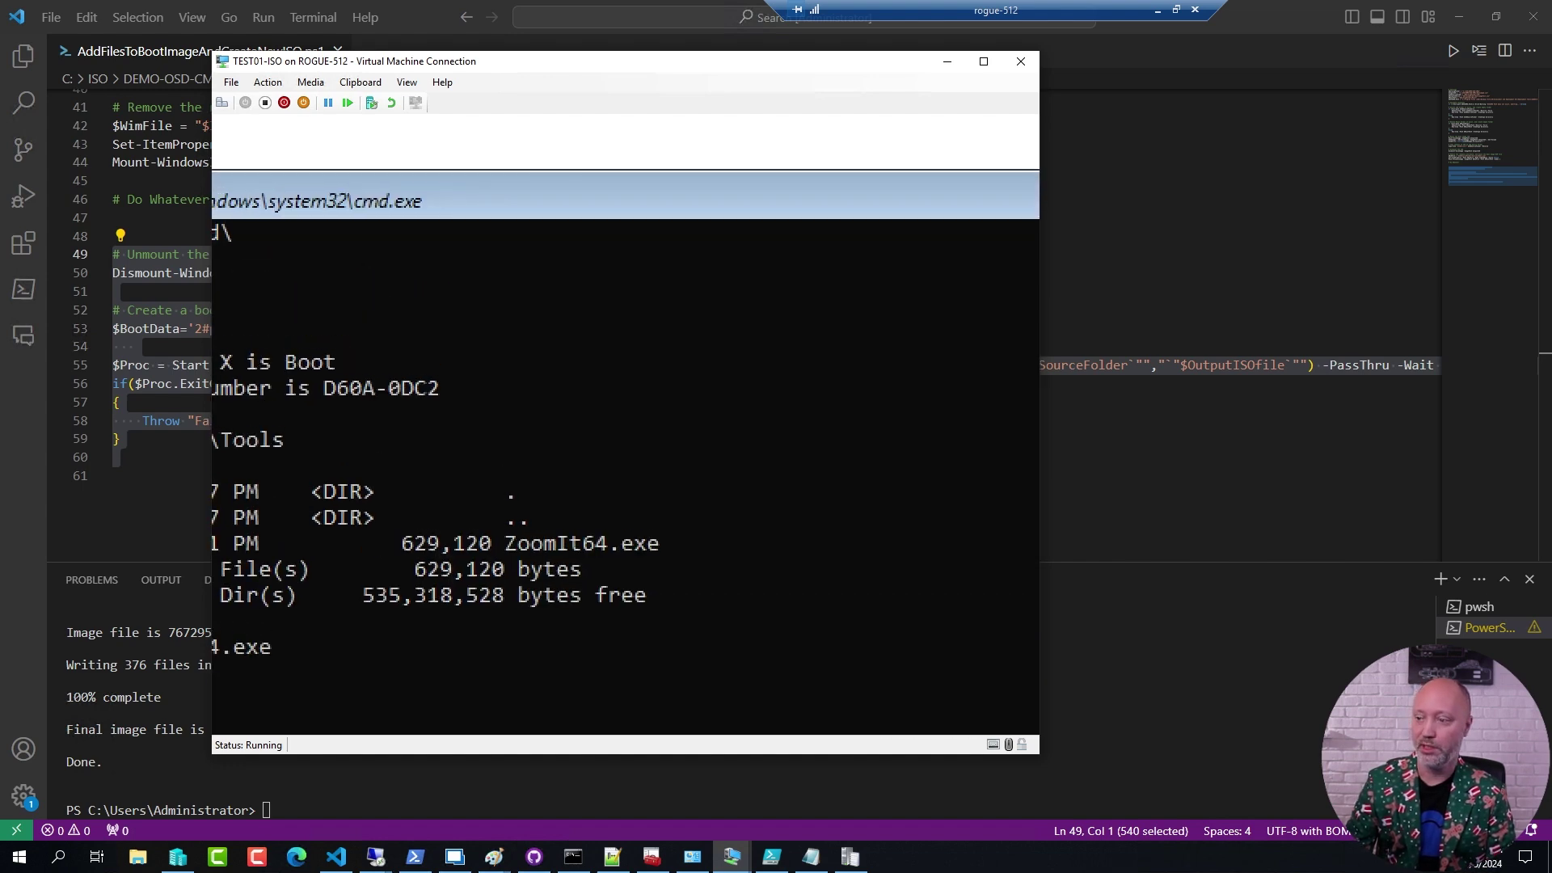
pyautogui.press('Escape')
pyautogui.hotkey('ctrl', '2')
pyautogui.hotkey('ctrl', 's')
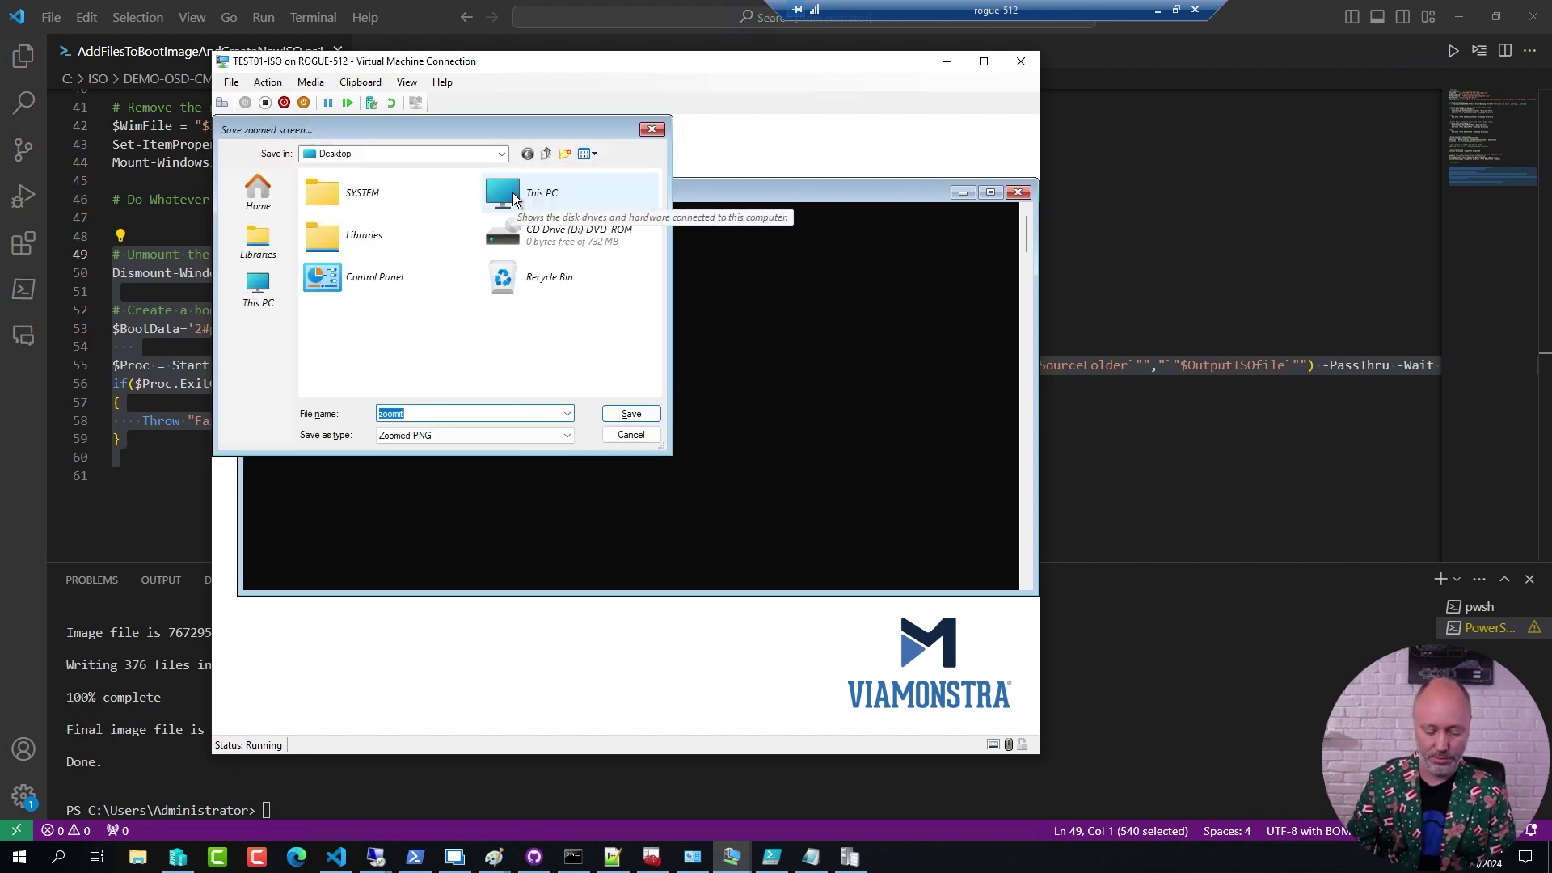
# Save the zoomed screenshot as x:\imageFromWinPE.
pyautogui.write('x:\\')
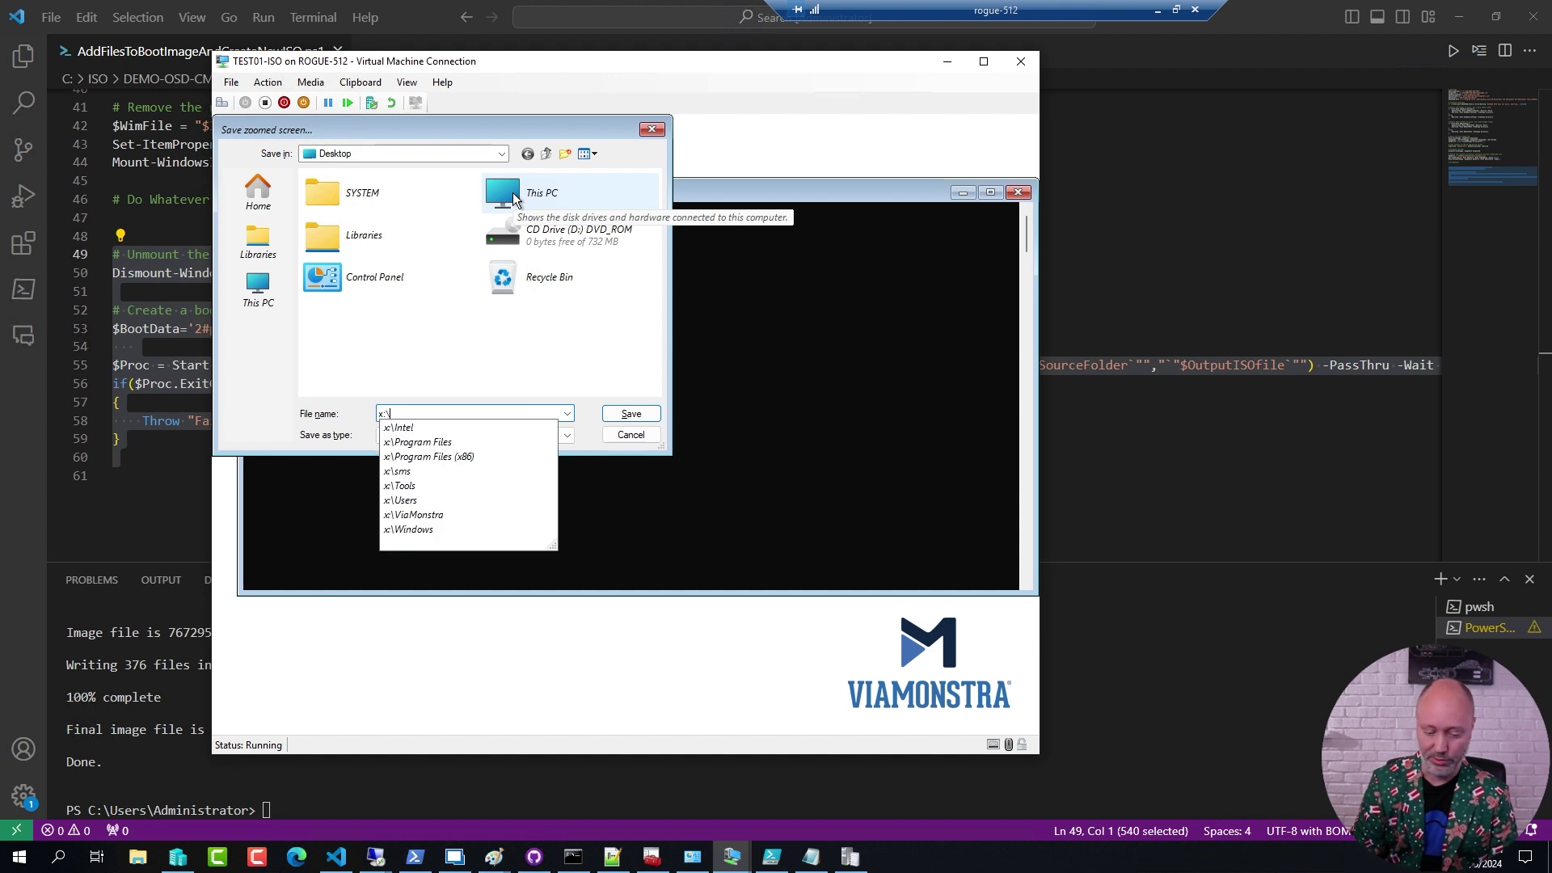
pyautogui.write('imageFromWinPE')
pyautogui.press('Return')
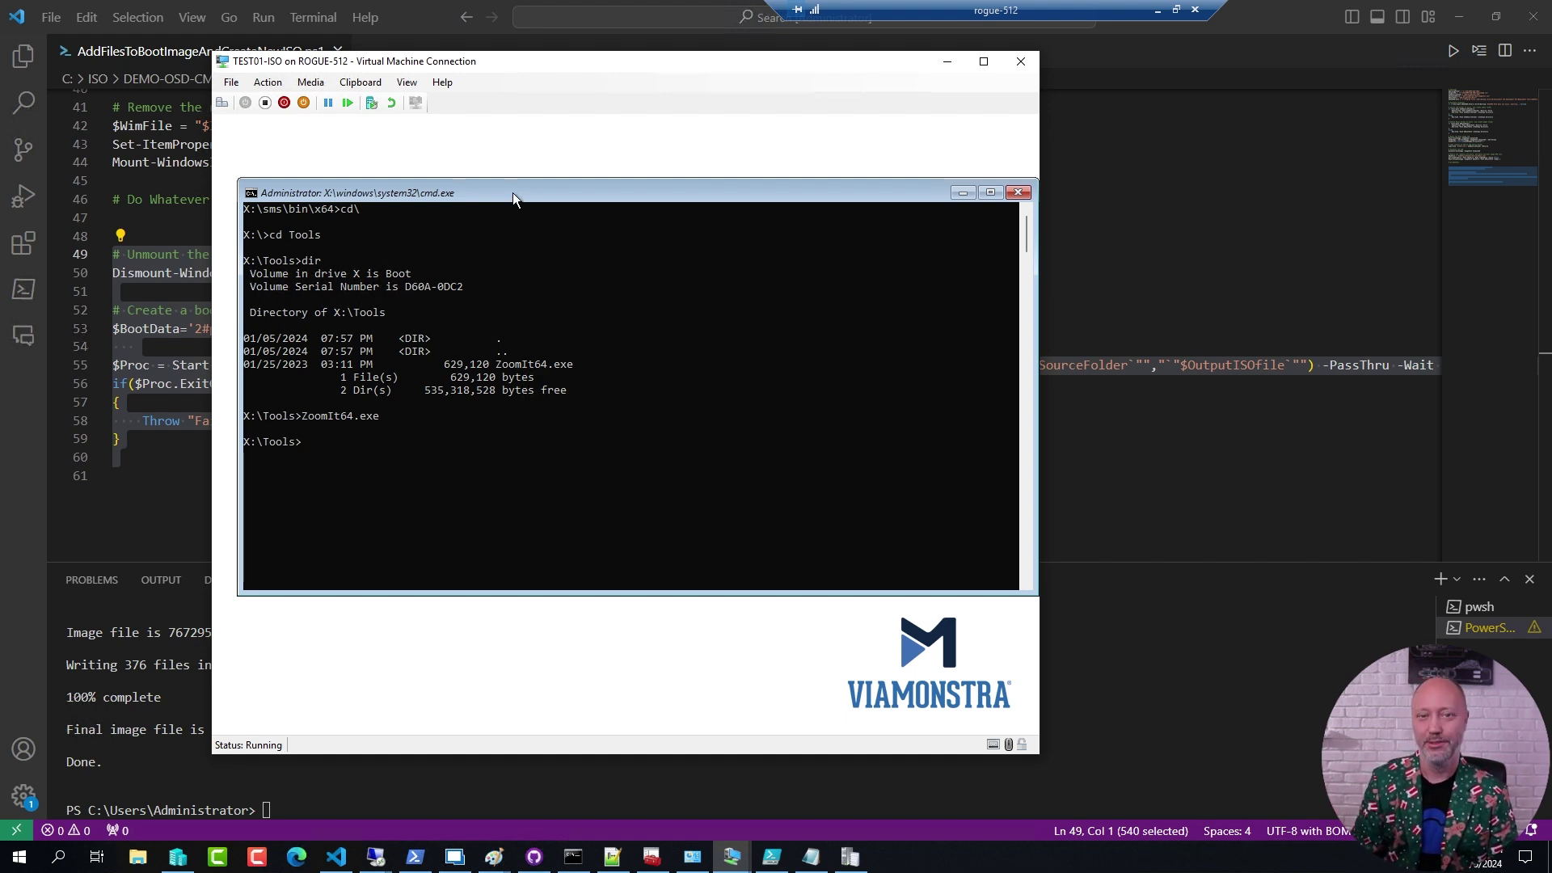
# Run net use f: \\cm01\e$ with the domain admin account, then change to drive F:.
pyautogui.write('net')
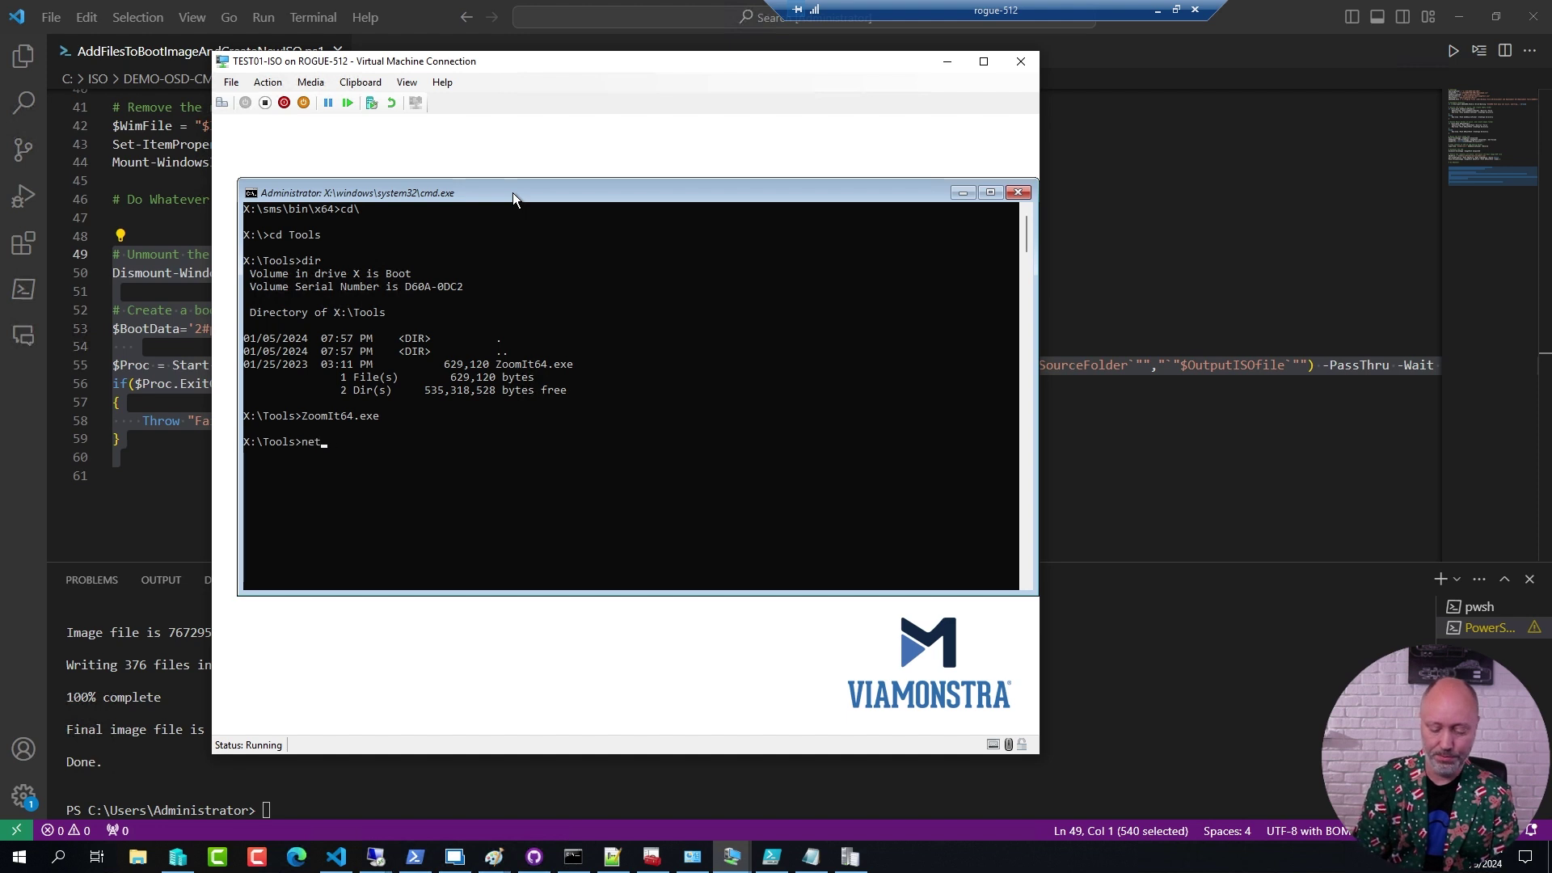
pyautogui.write(' use f: \\\\cm01\\e$ /u')
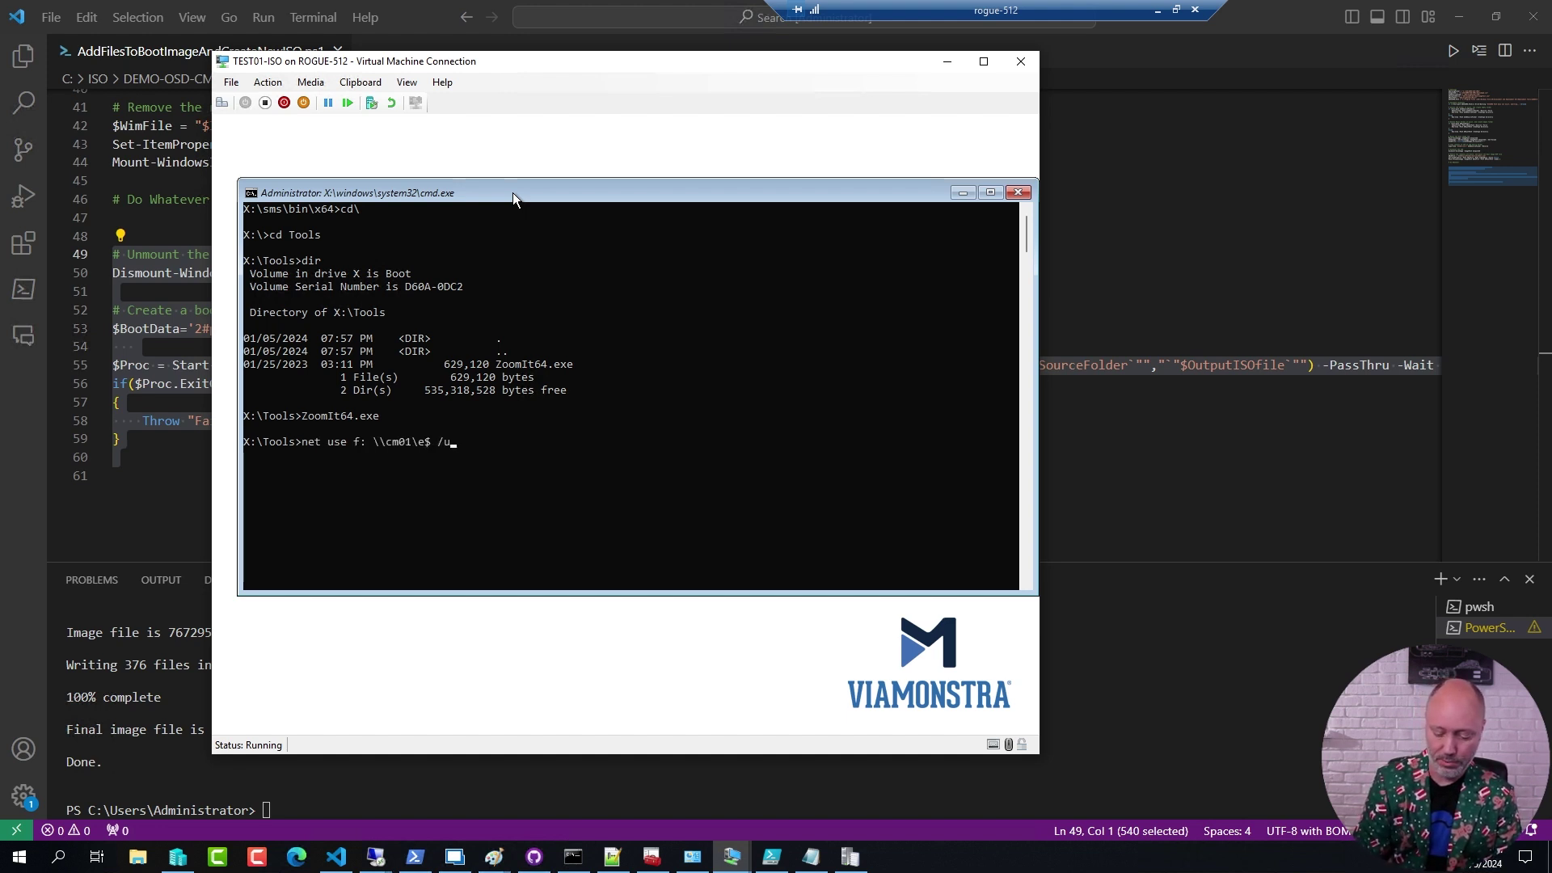
pyautogui.write(':viamonstr')
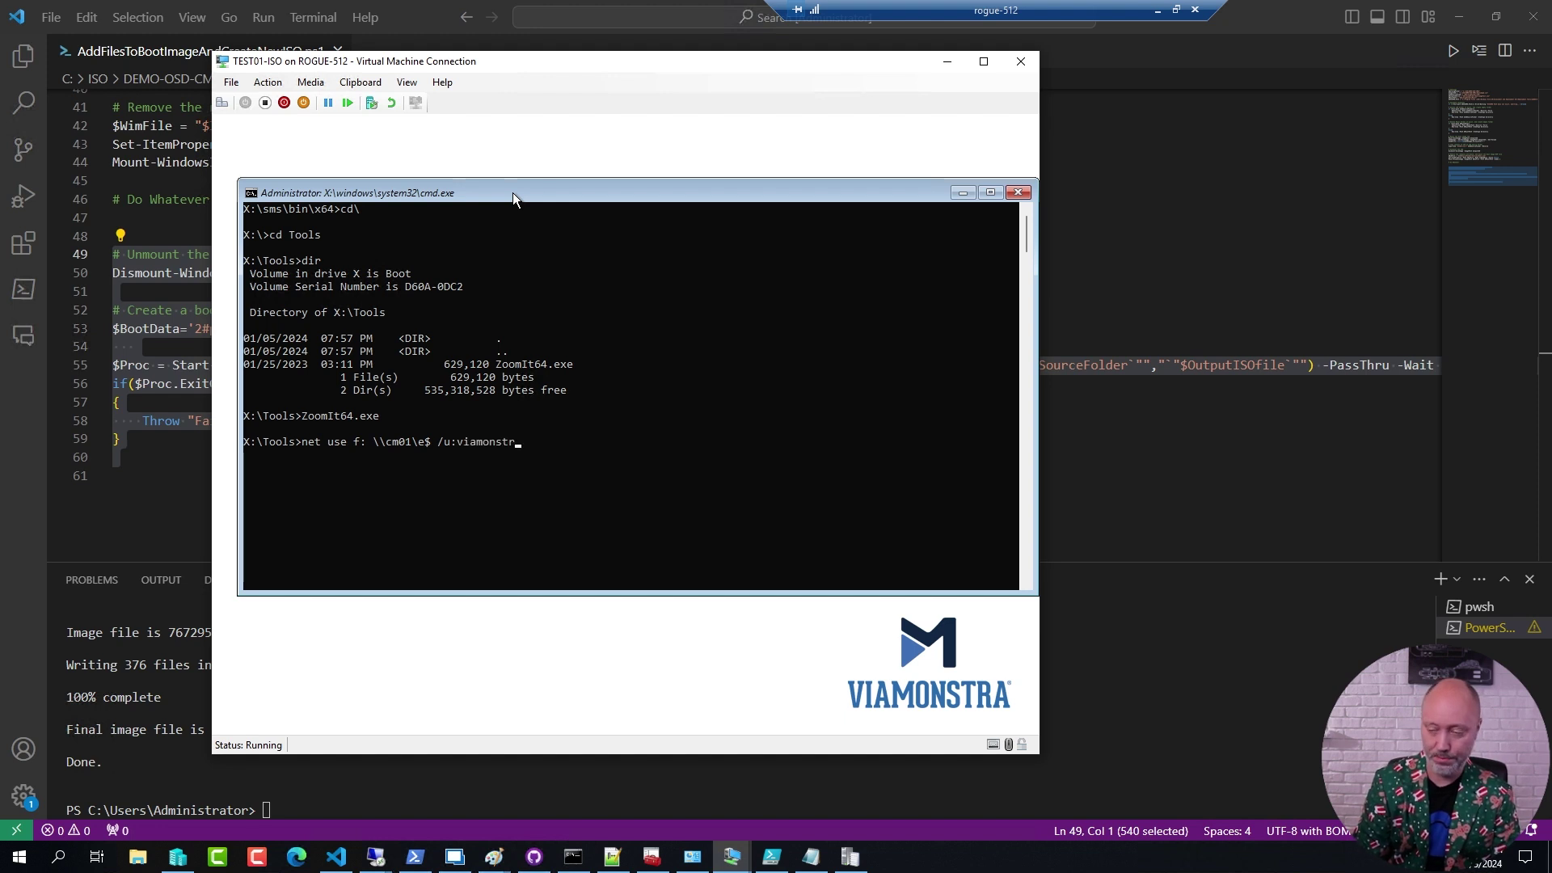
pyautogui.write('a\\admjoar')
pyautogui.press('Return')
pyautogui.press('Return')
pyautogui.write('f:')
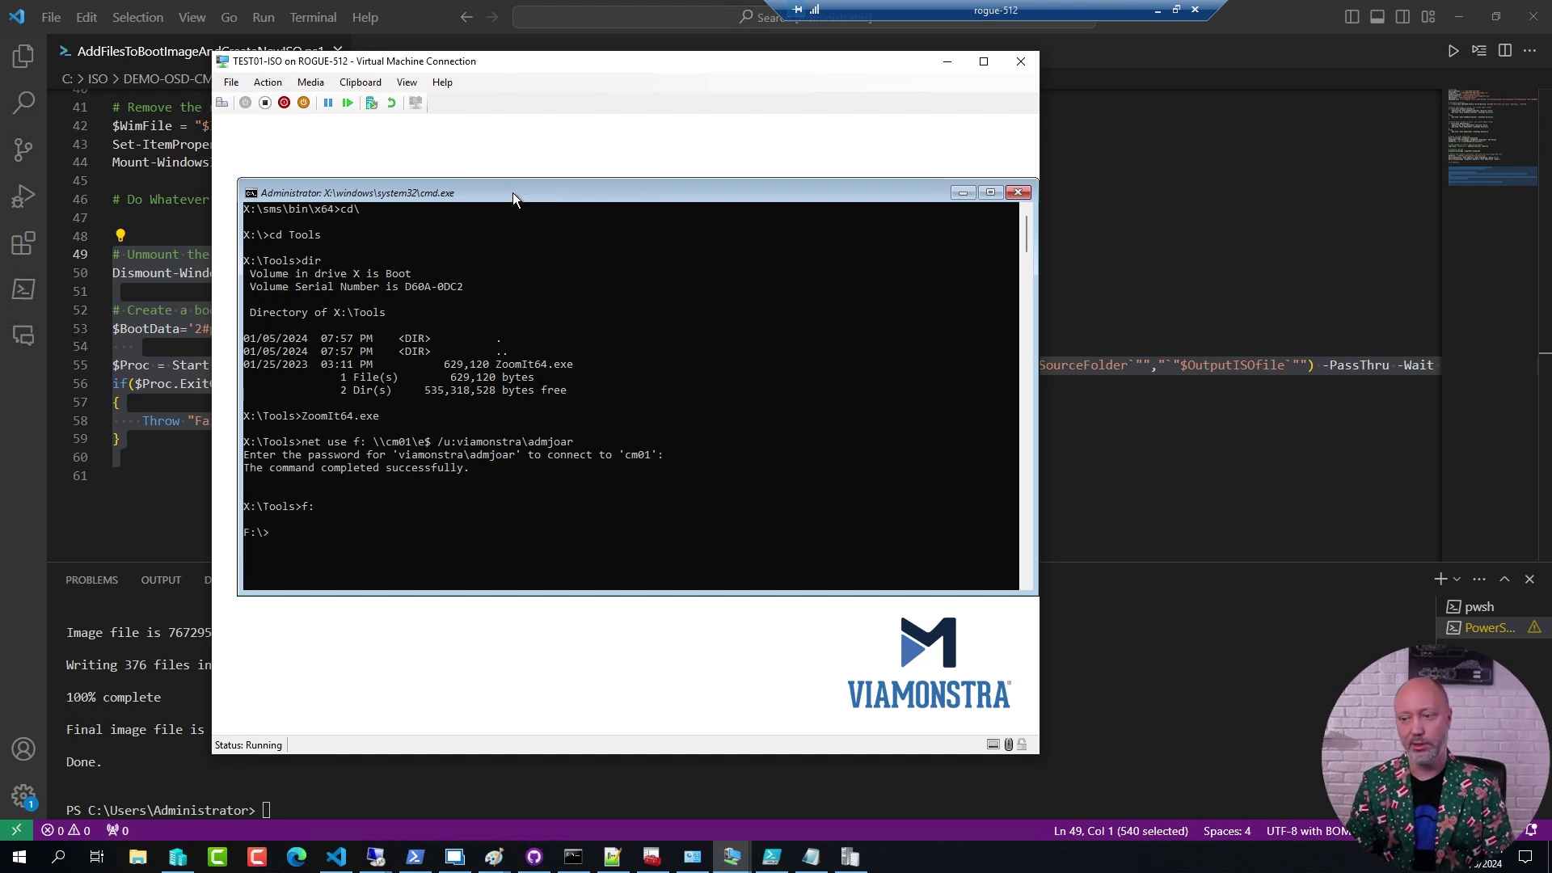
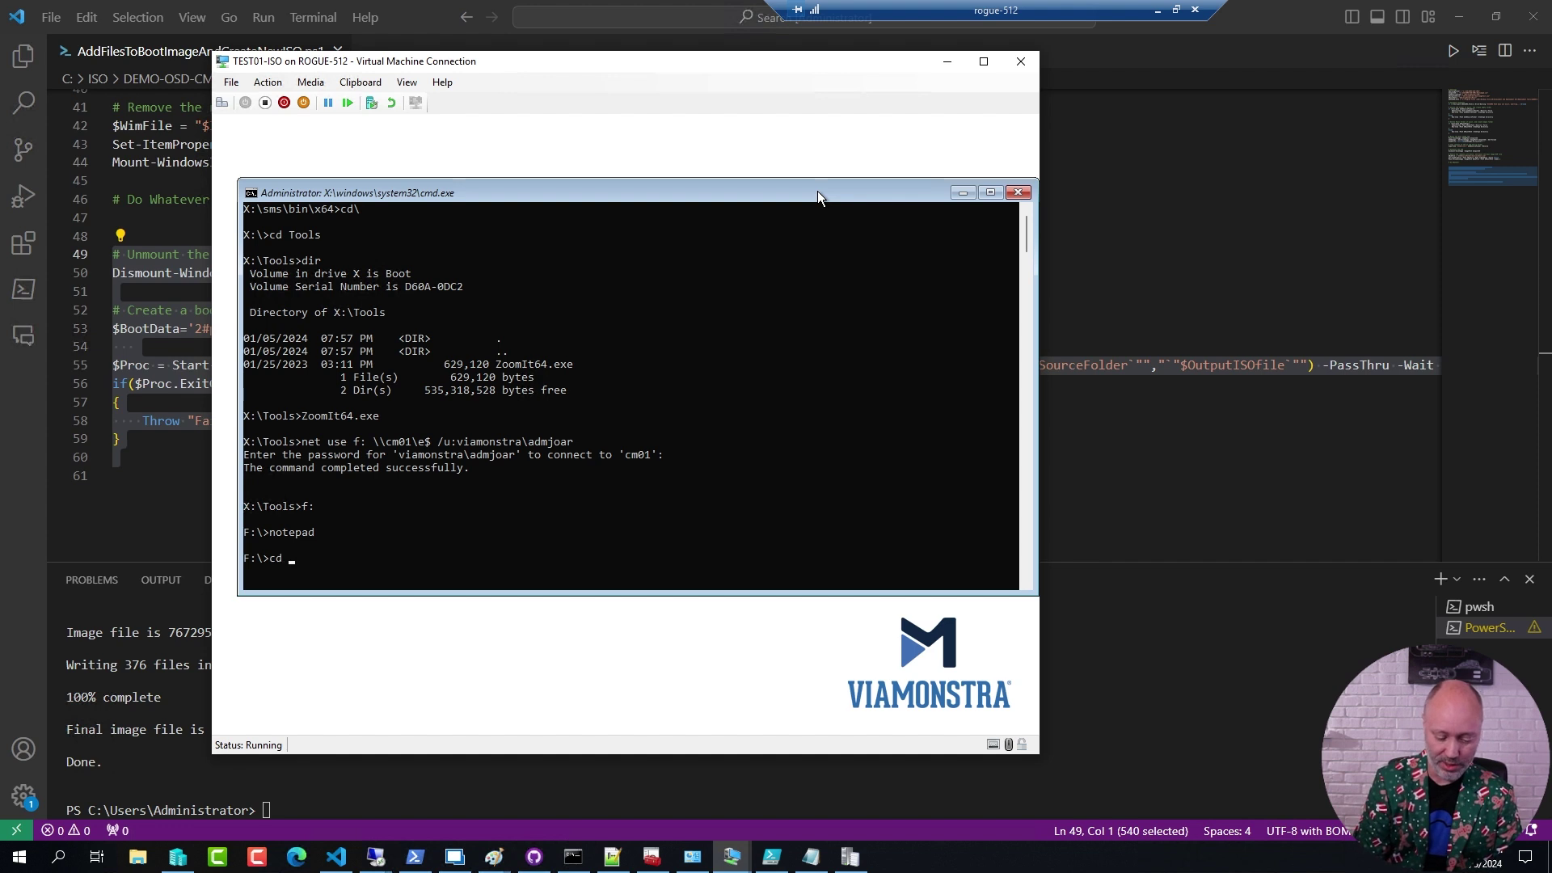
# Copy the npp.8.6.1.portable.x64 folder from PortableAppsForWinPE to X:\Tools\Notepad++ using xcopy /ei.
pyautogui.press('Return')
pyautogui.write('cd')
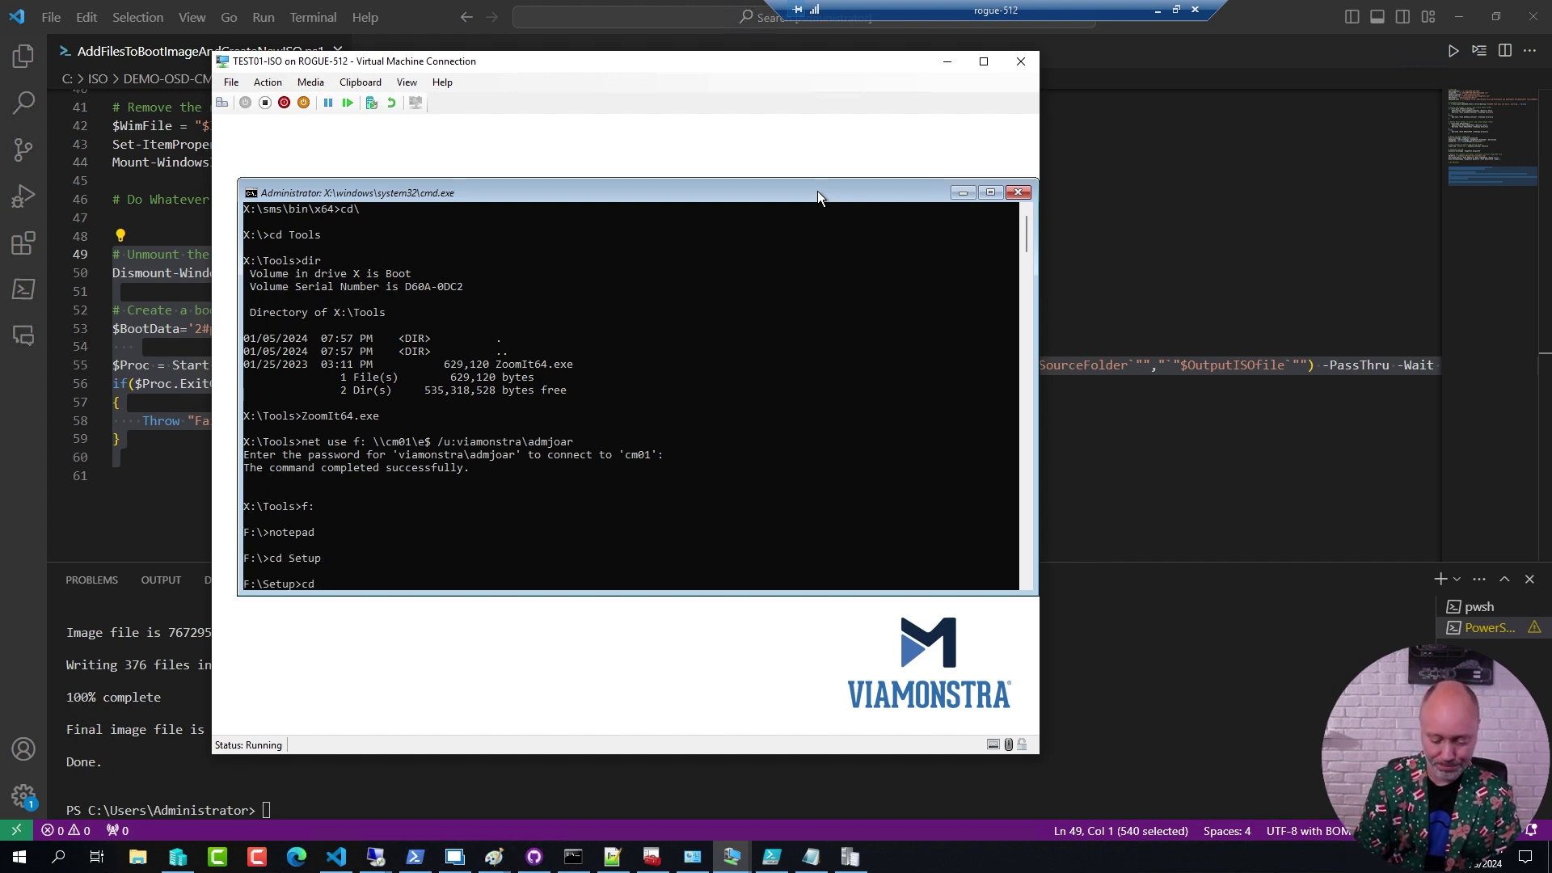
pyautogui.write(' Po')
pyautogui.press('Tab')
pyautogui.press('Return')
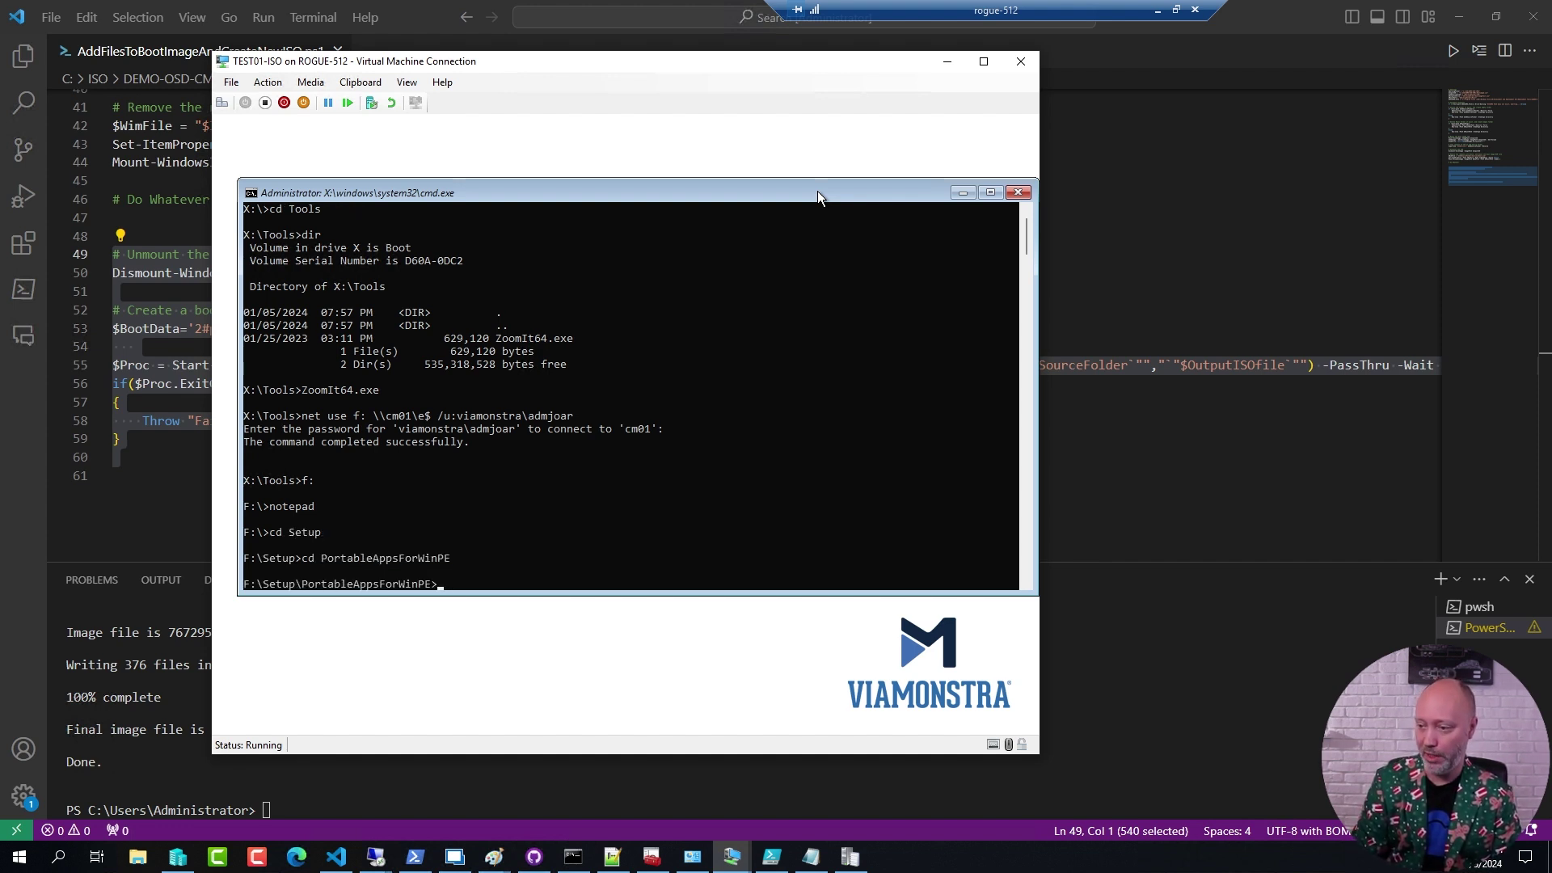
pyautogui.write('xcopy')
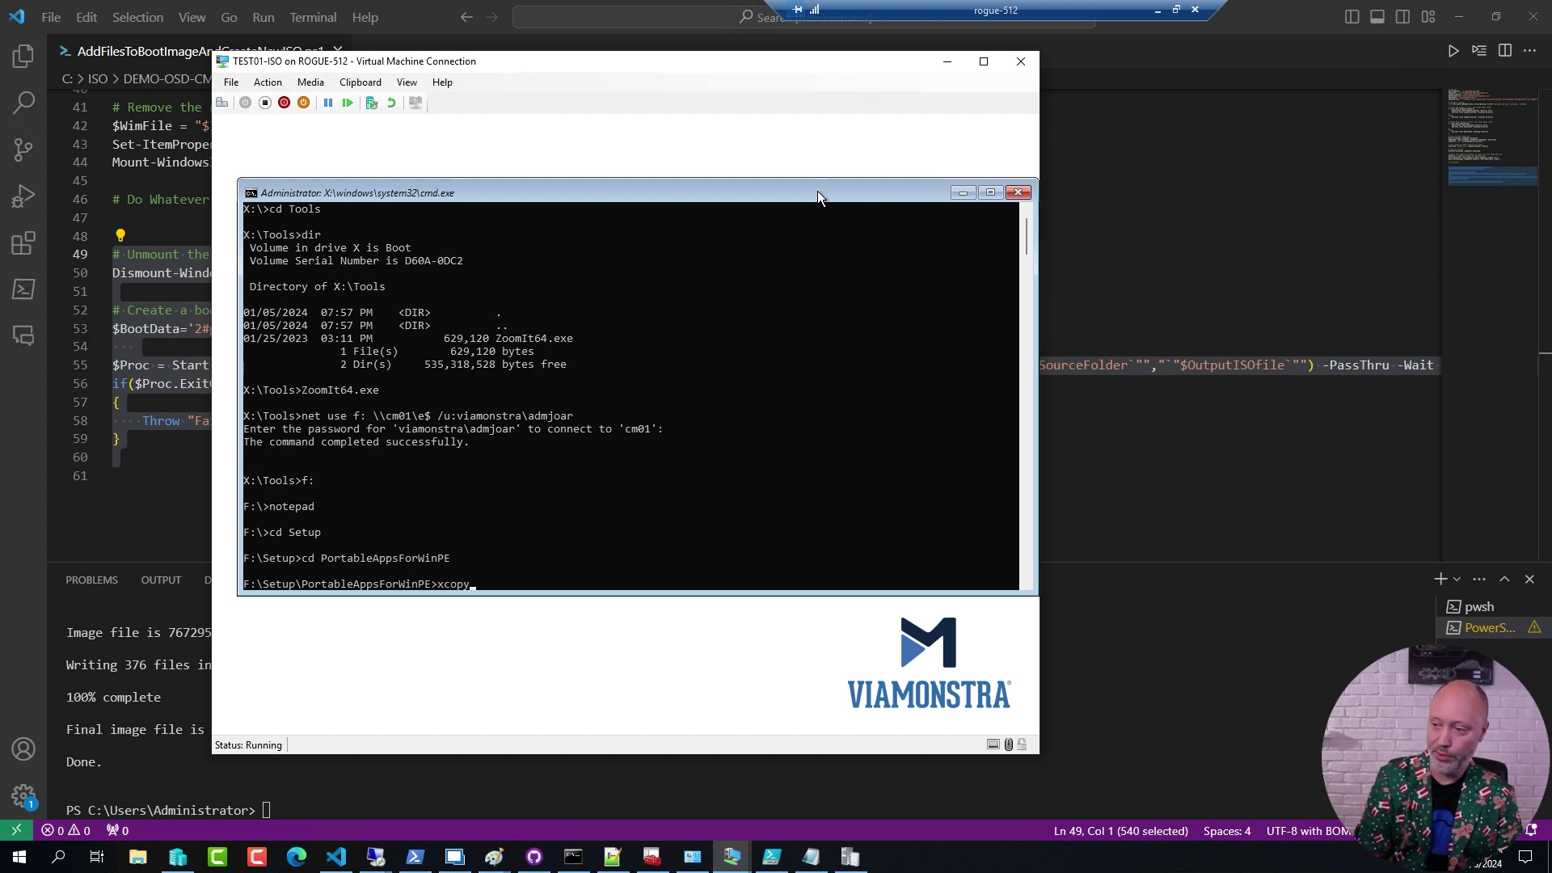
pyautogui.write(' no')
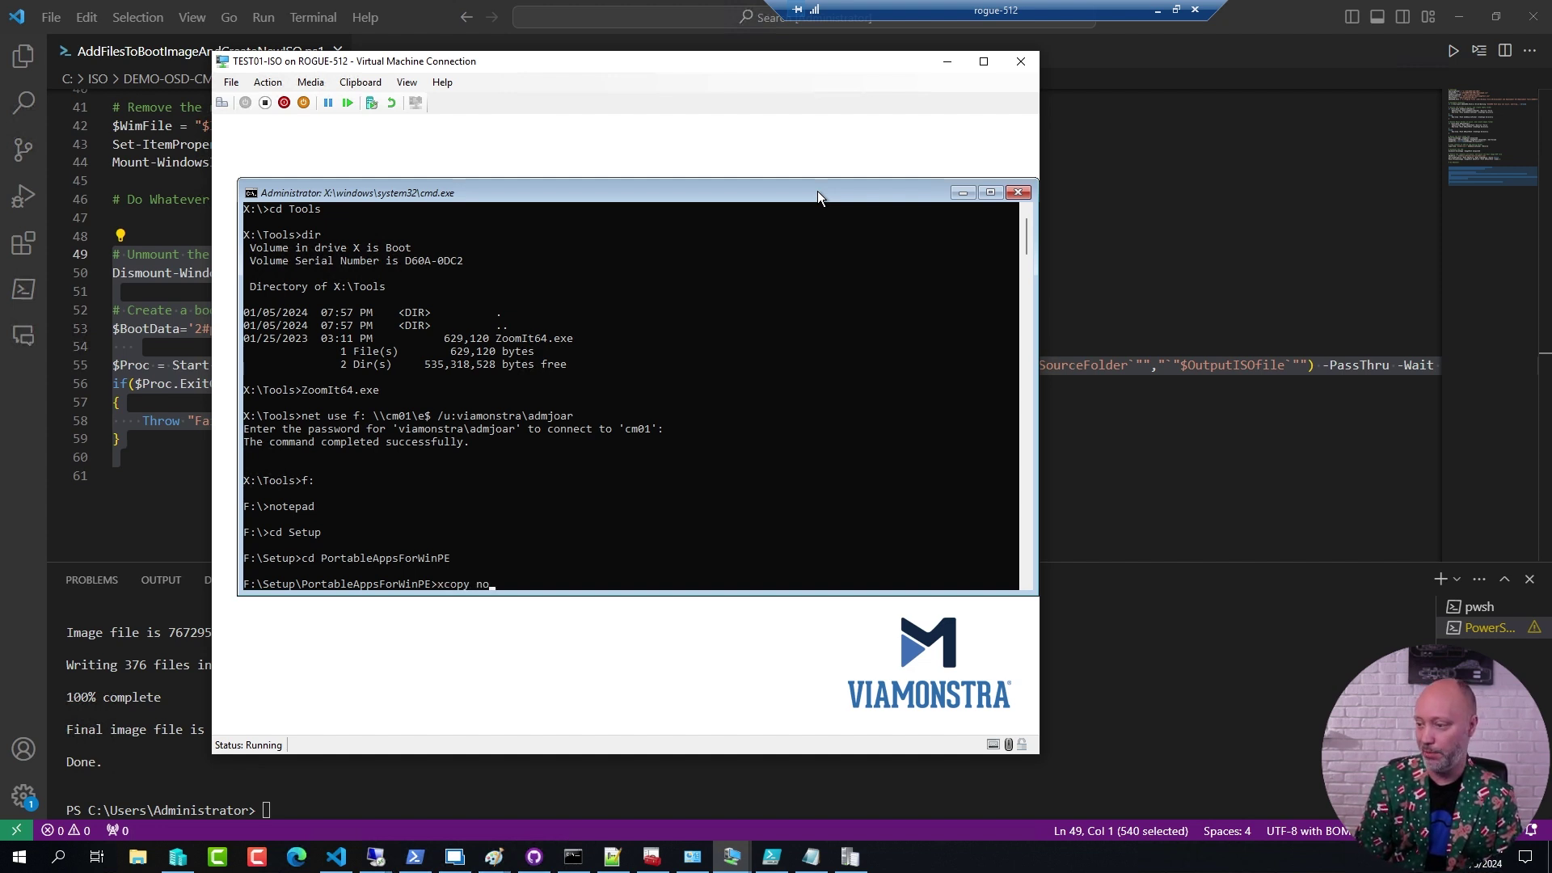
pyautogui.press('BackSpace')
pyautogui.write('p')
pyautogui.press('Tab')
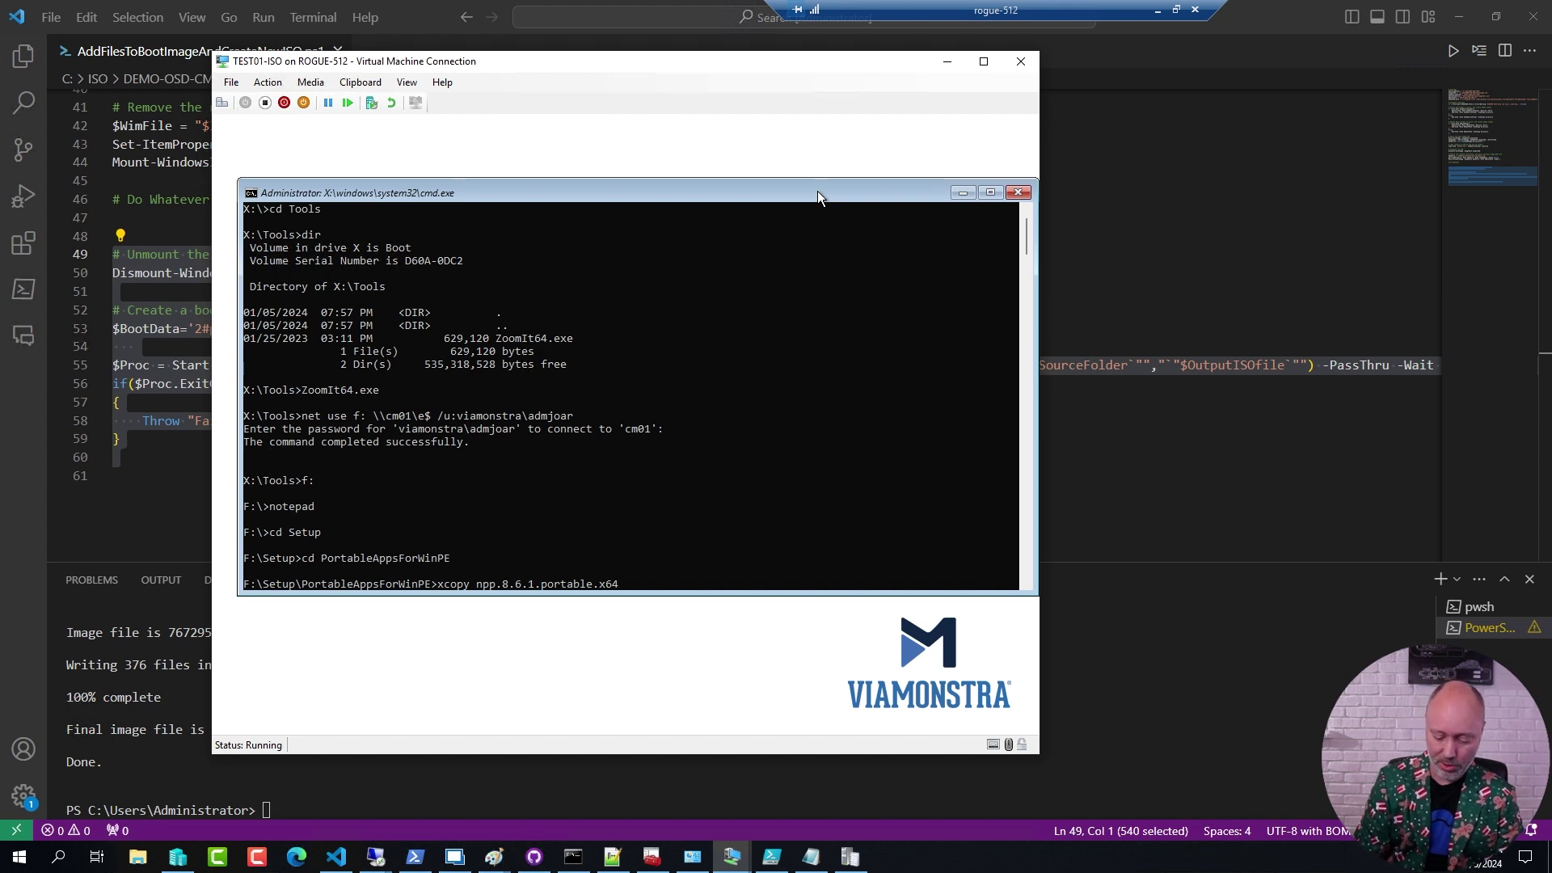
pyautogui.write('x:\\')
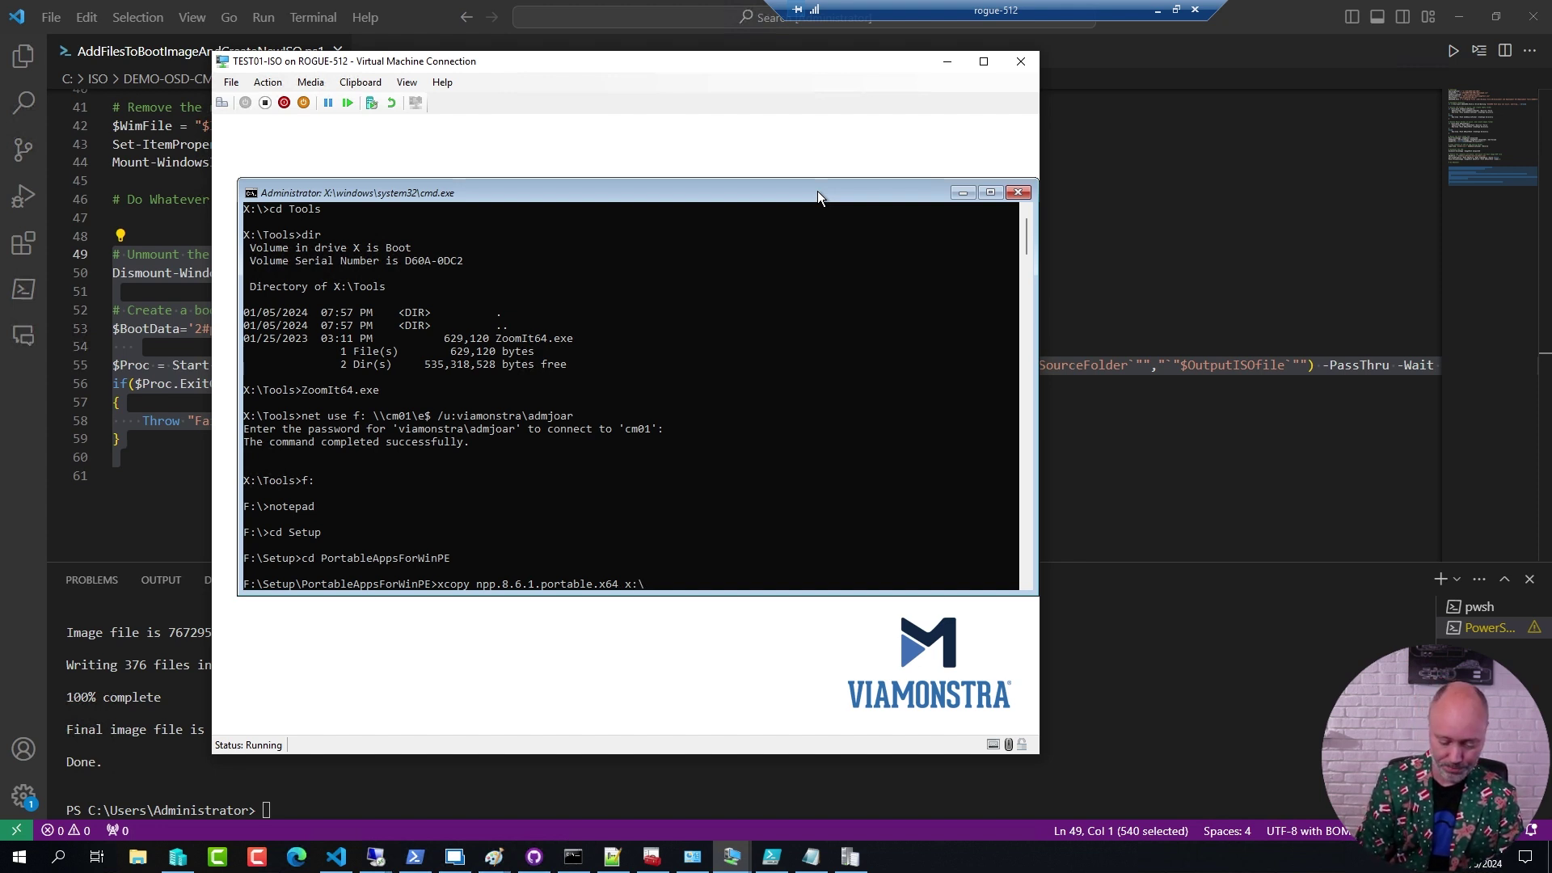
pyautogui.write('Tools\\No')
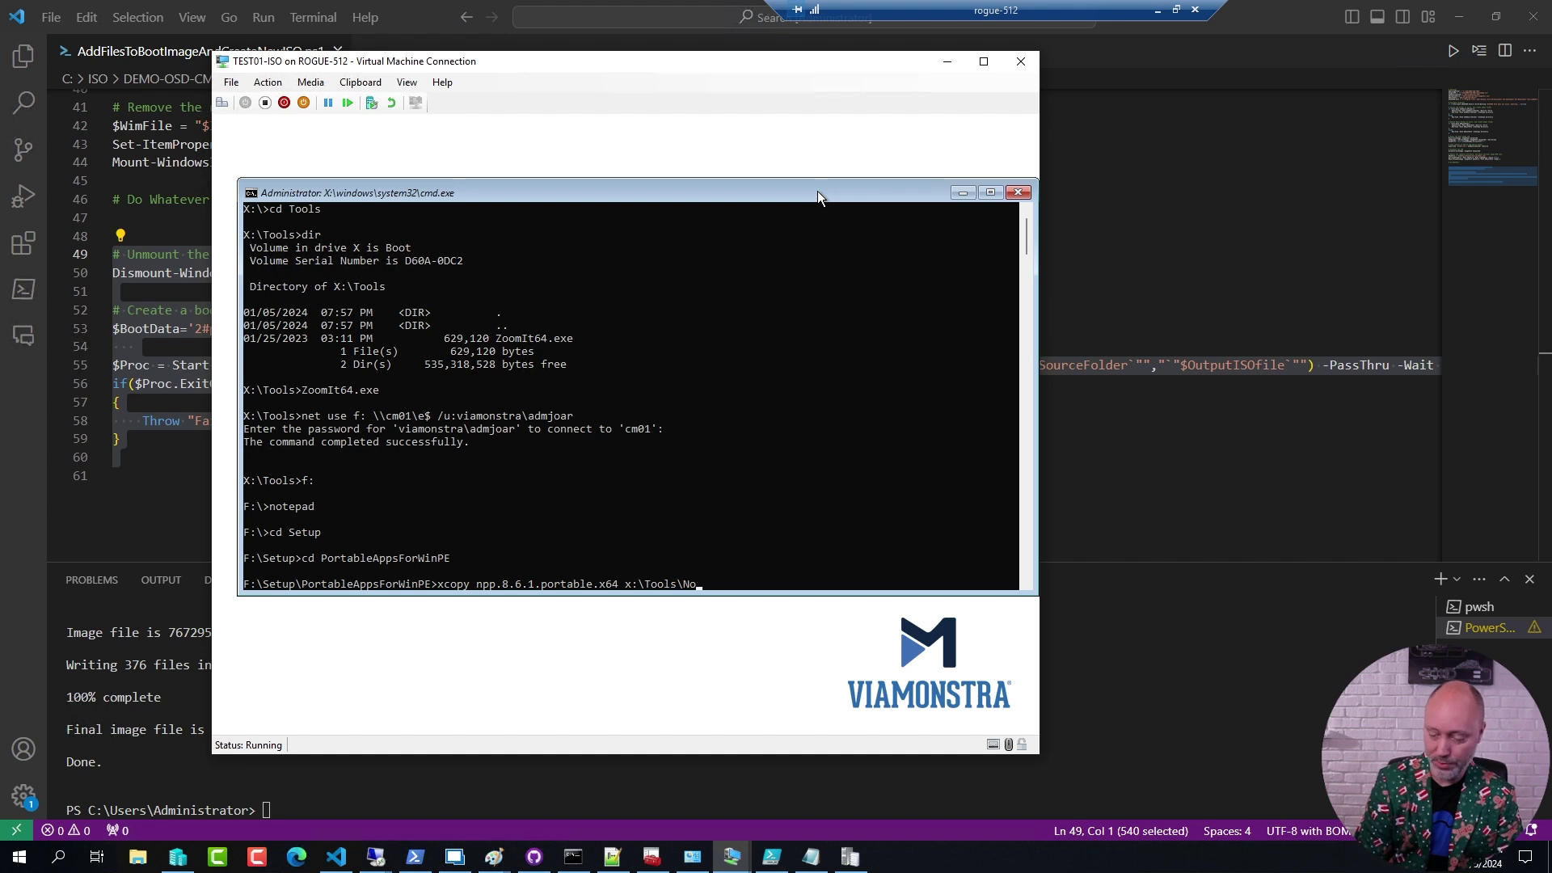
pyautogui.write('tepad++')
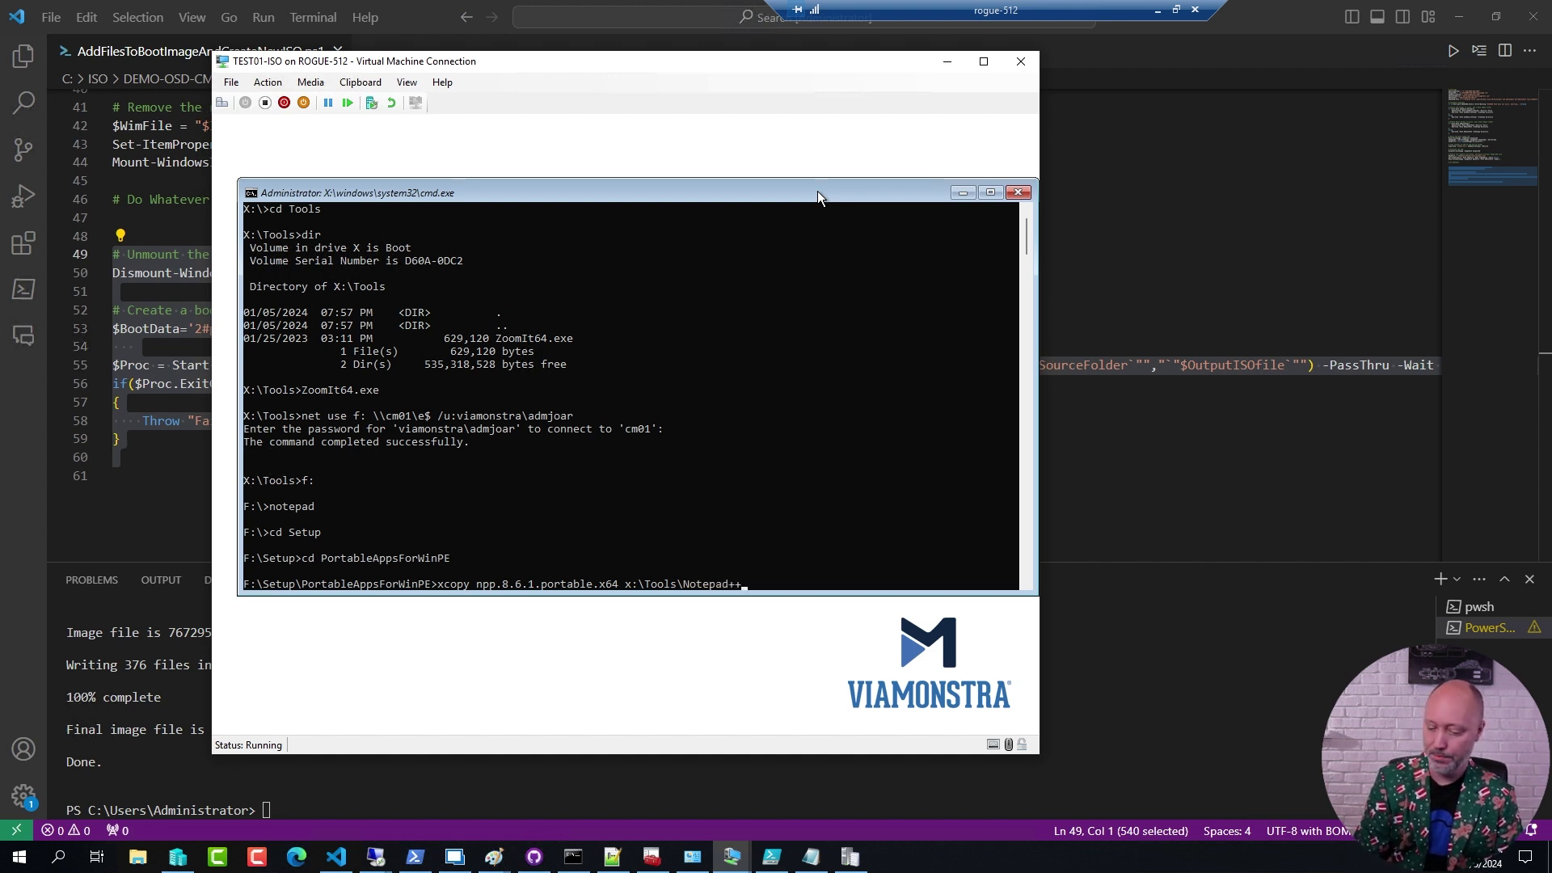
pyautogui.write(' /ei')
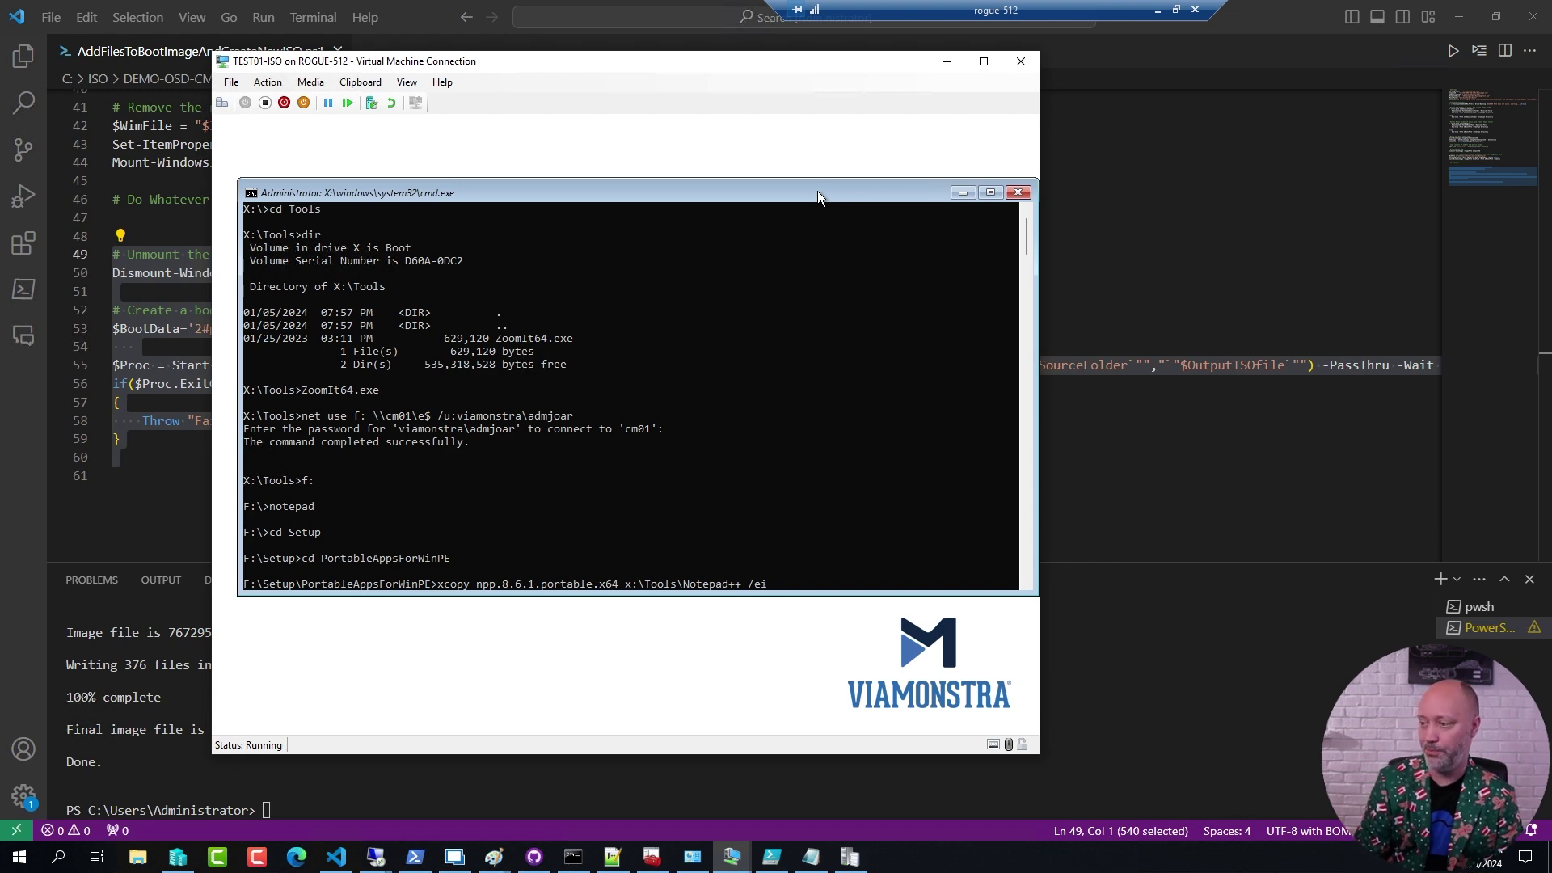
pyautogui.press('Return')
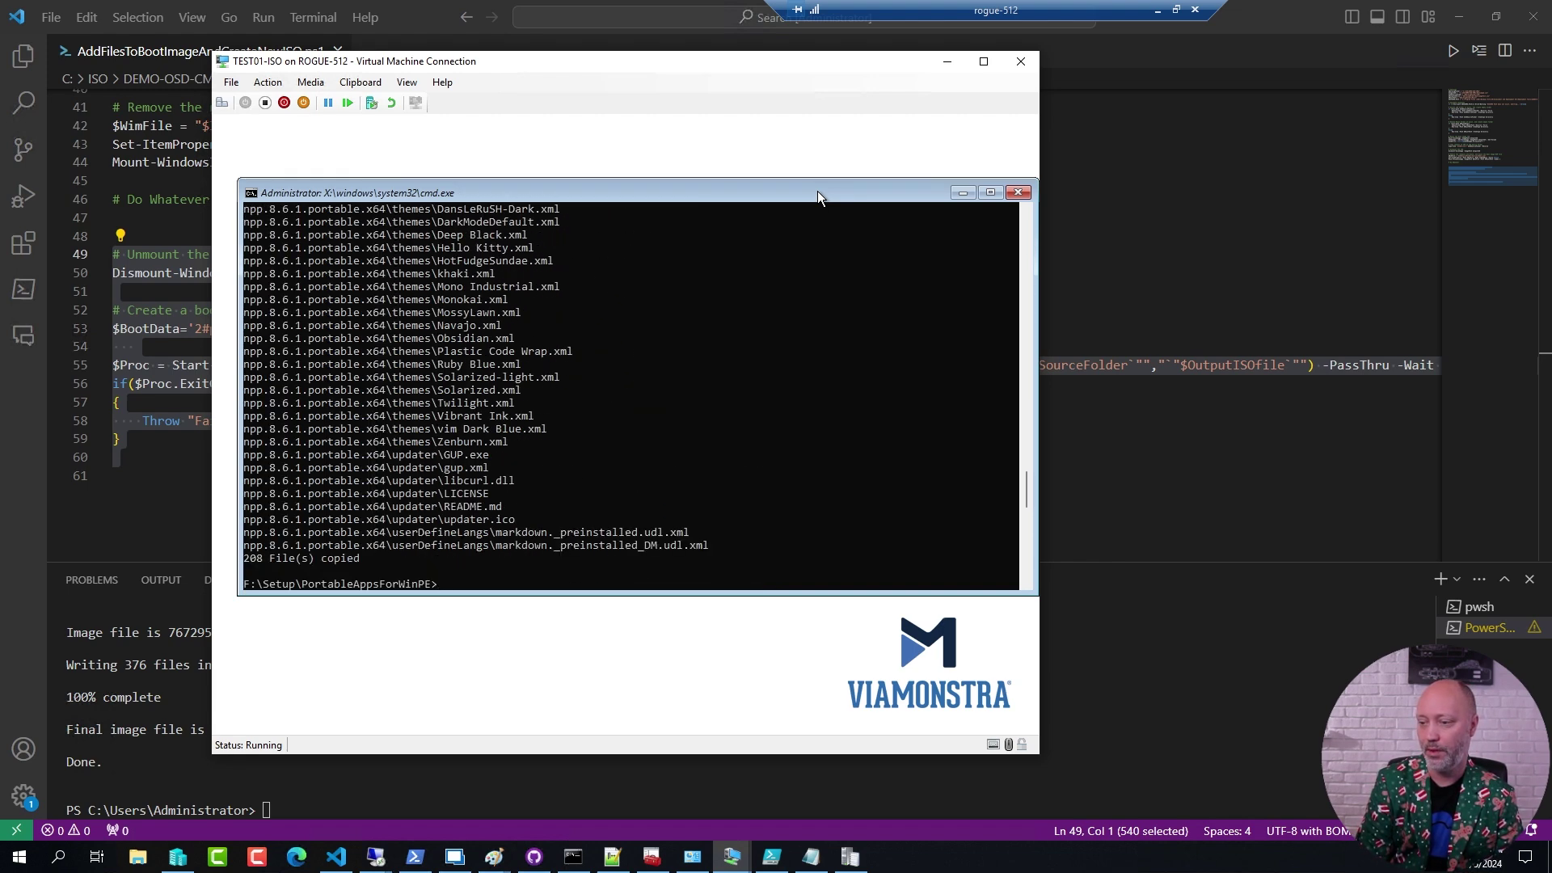
# Launch notepad++.exe from the X:\Tools\Notepad++ folder.
pyautogui.write('x:')
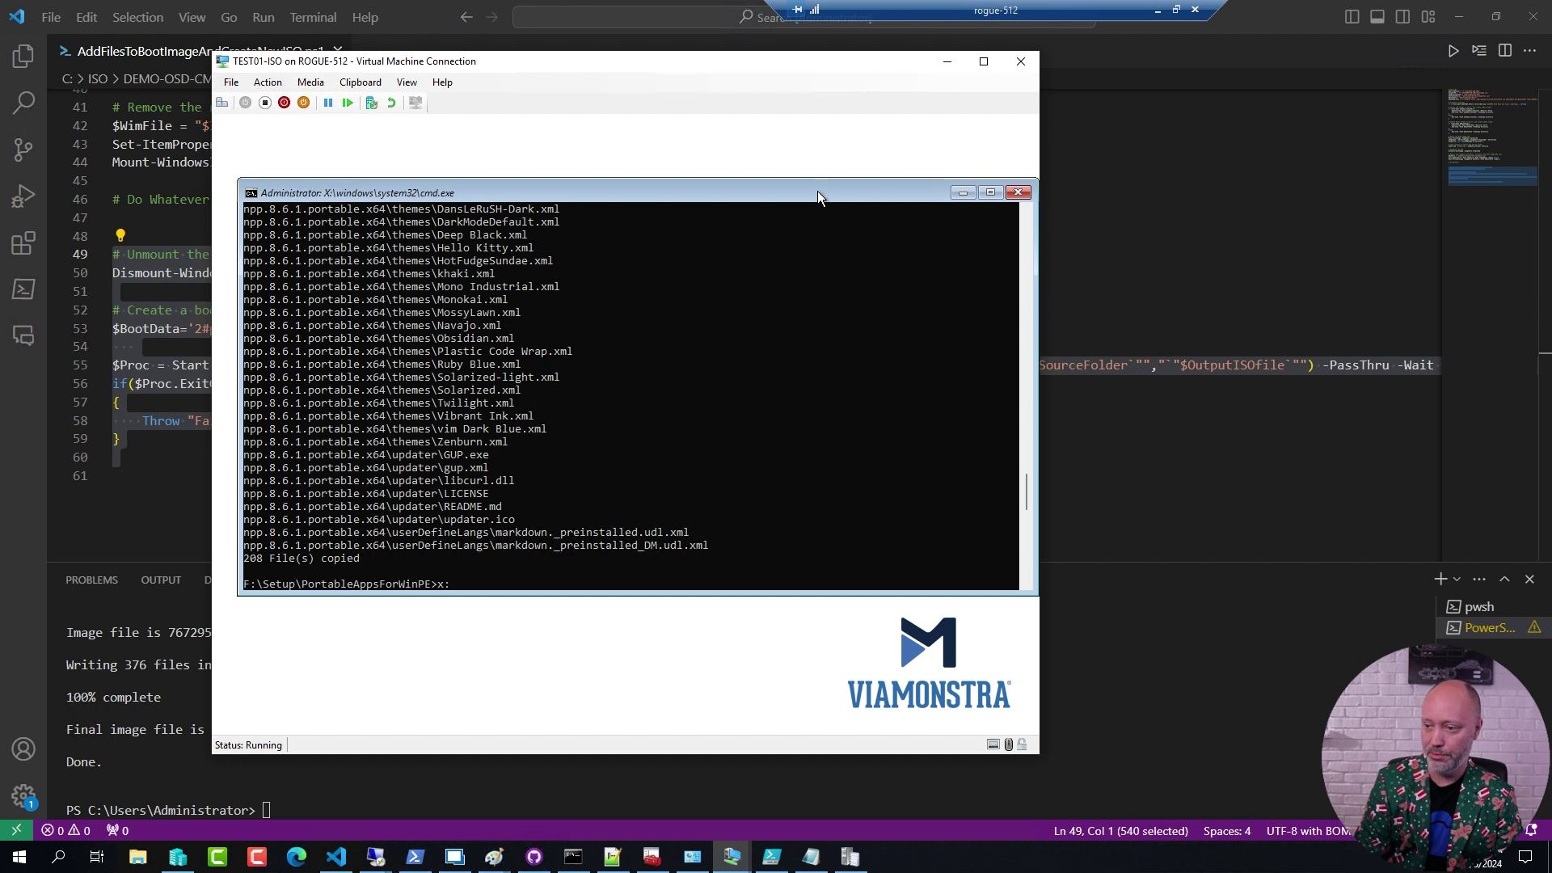
pyautogui.press('Return')
pyautogui.write('cd "Notepad++"')
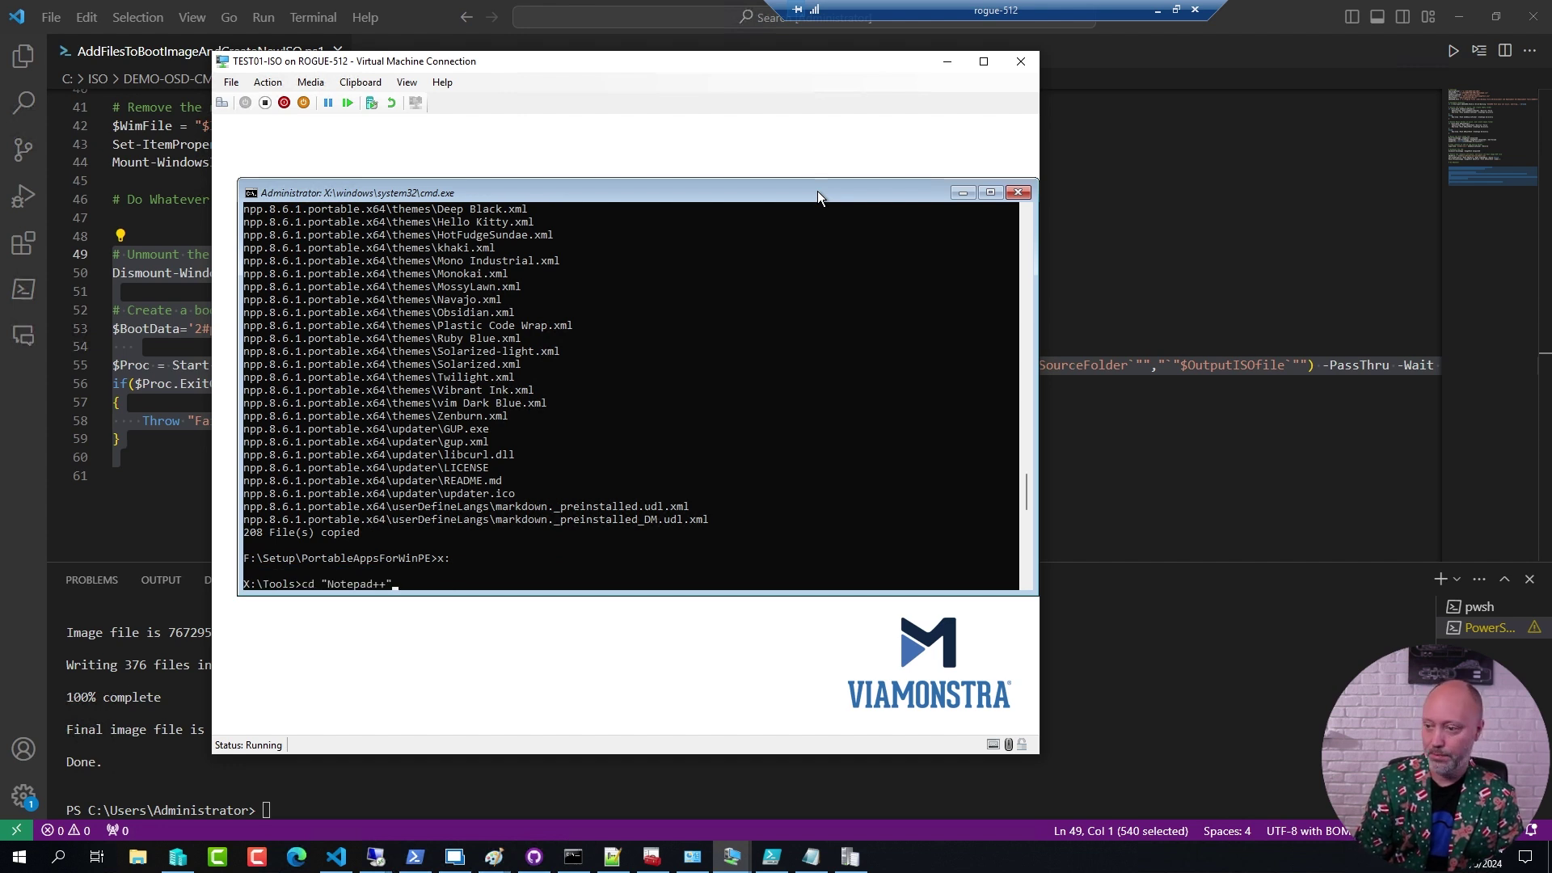
pyautogui.press('Return')
pyautogui.write('no')
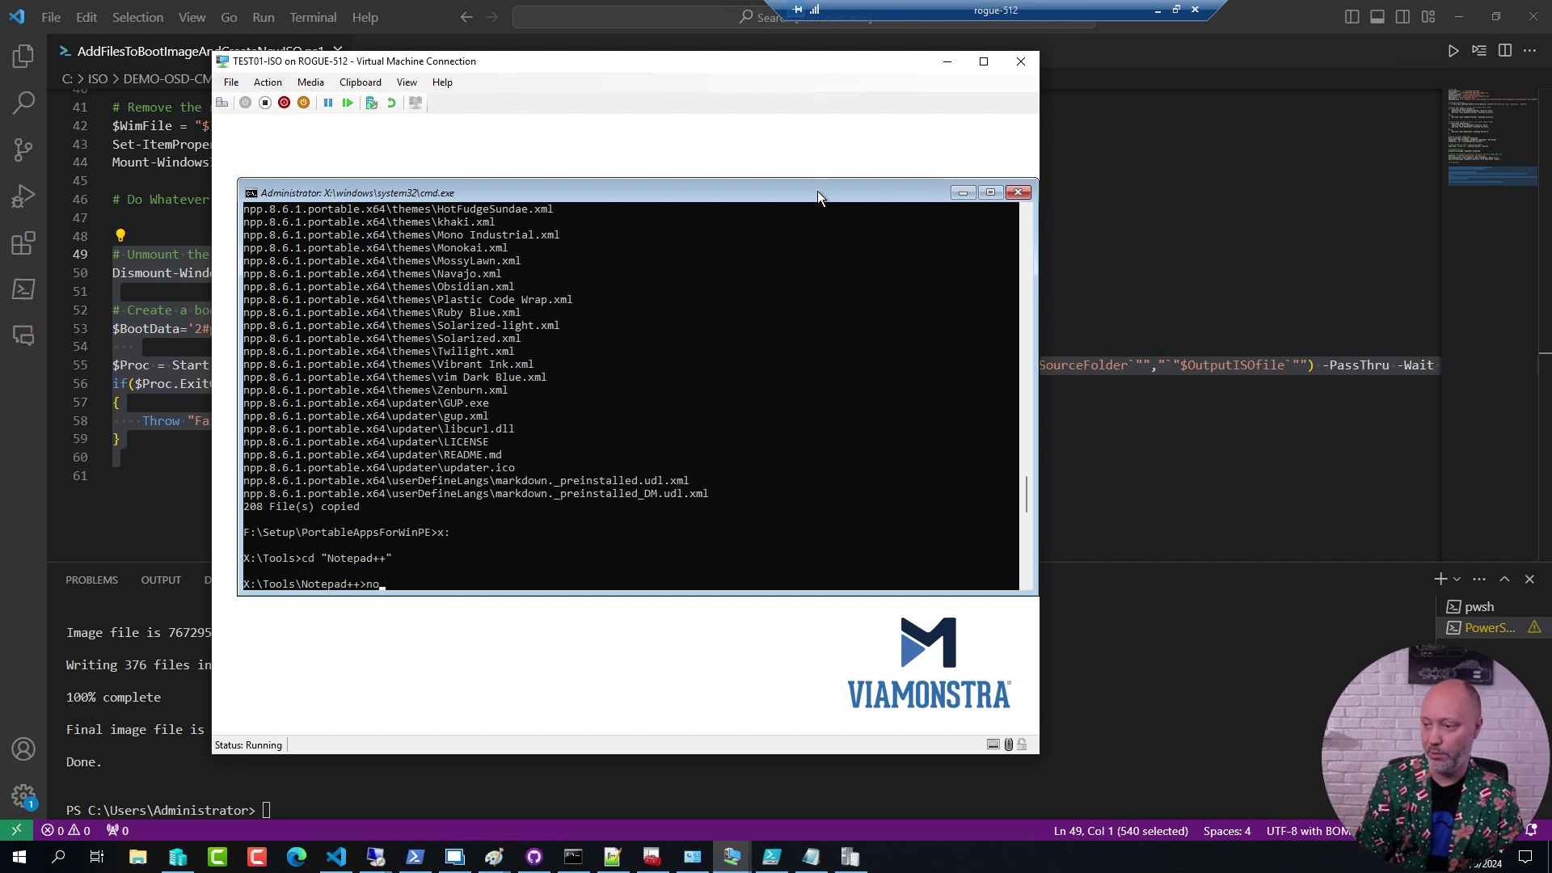
pyautogui.press('Tab')
pyautogui.press('Return')
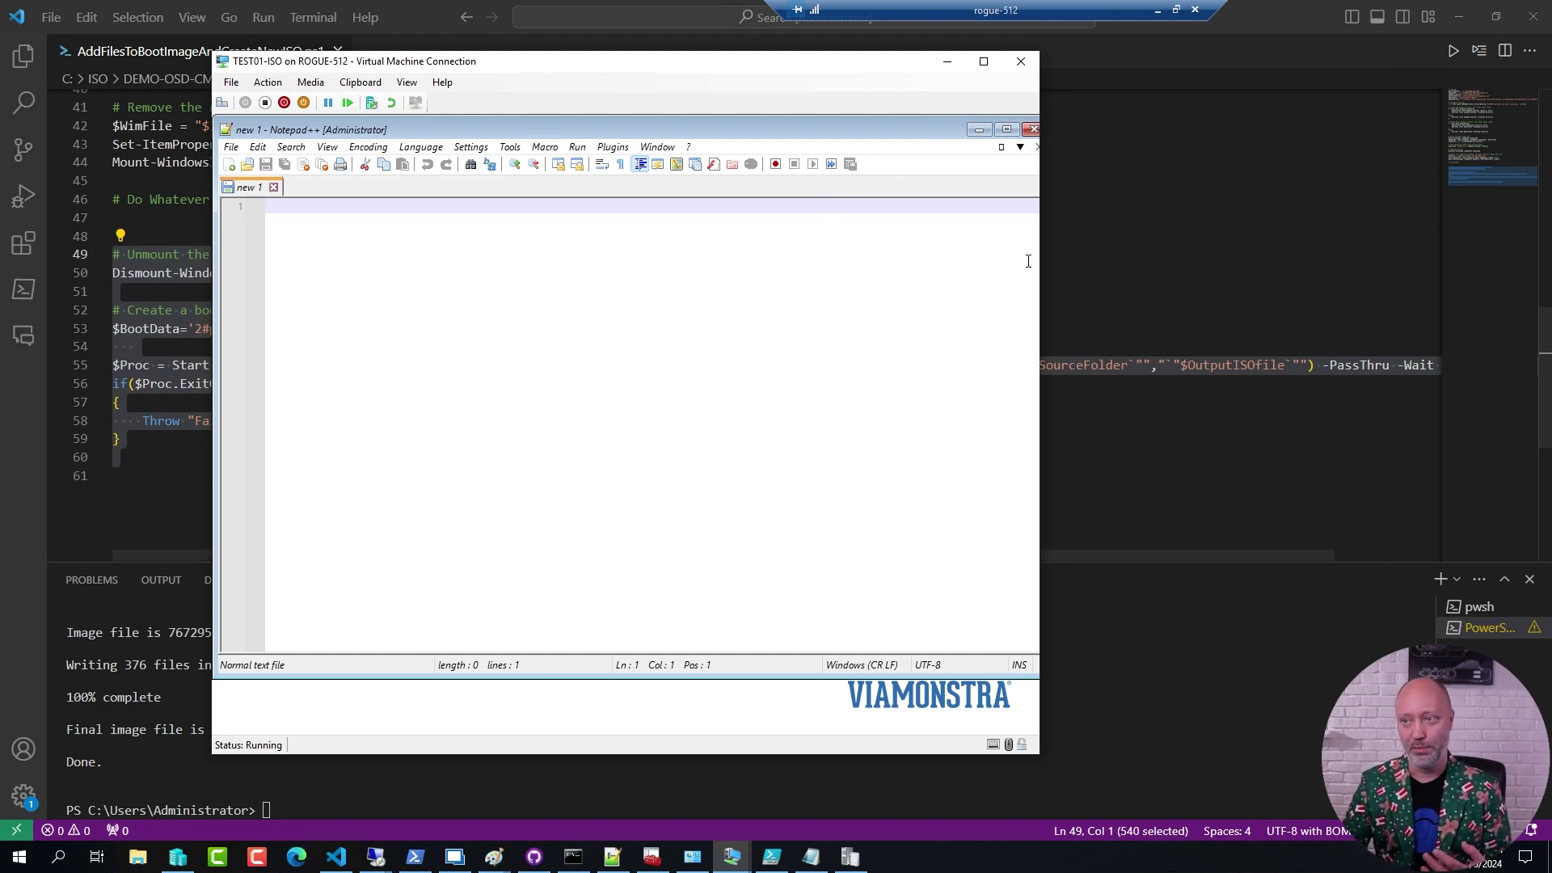
# Close the empty portable Notepad++ window.
pyautogui.click(231, 146)
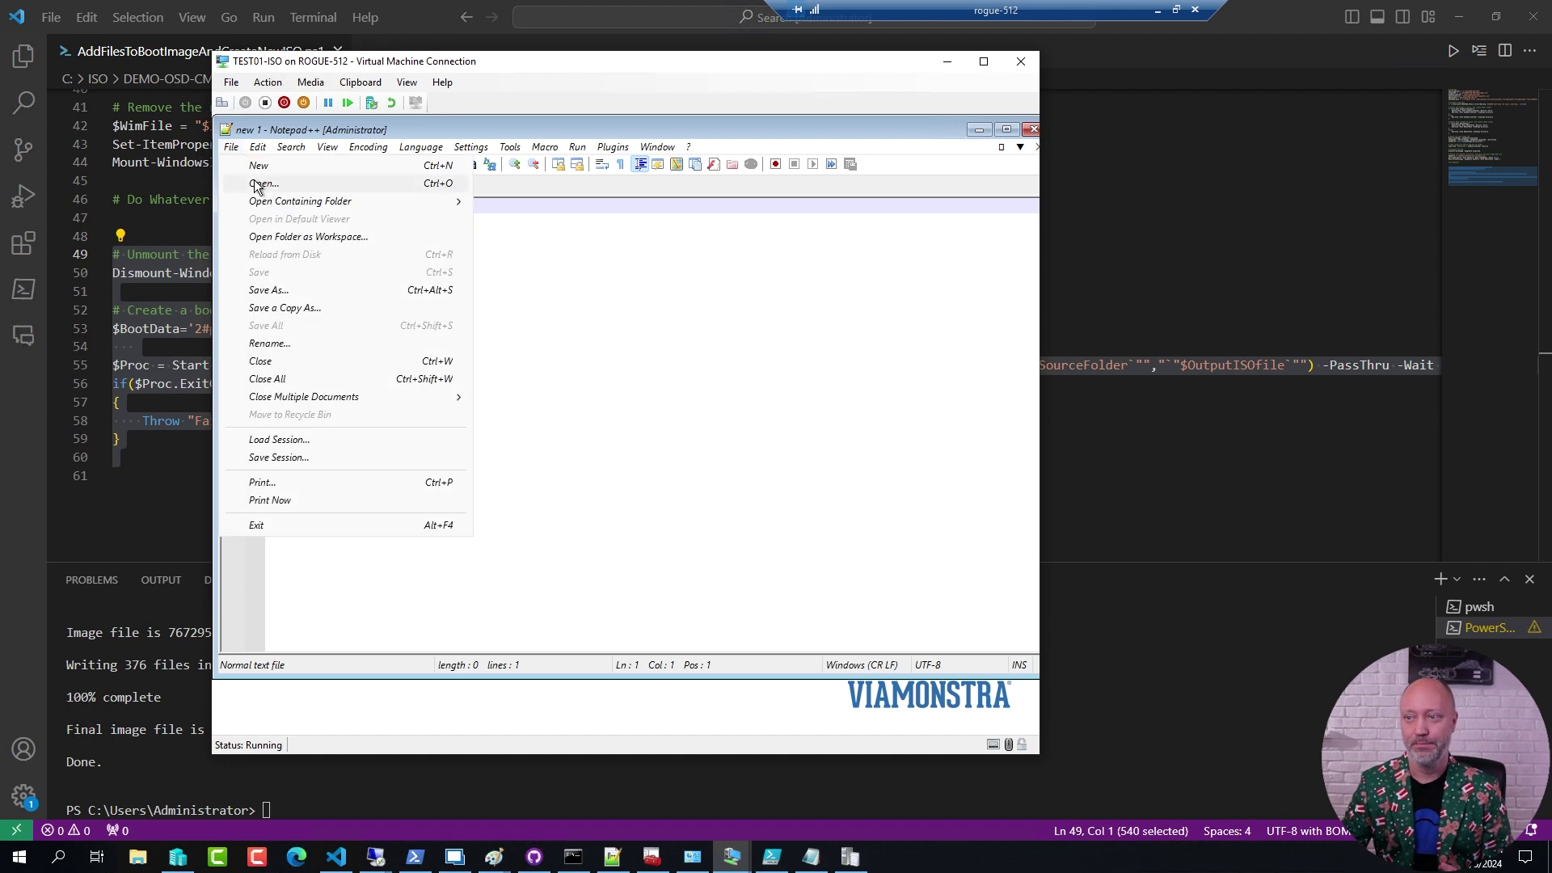
pyautogui.press('Escape')
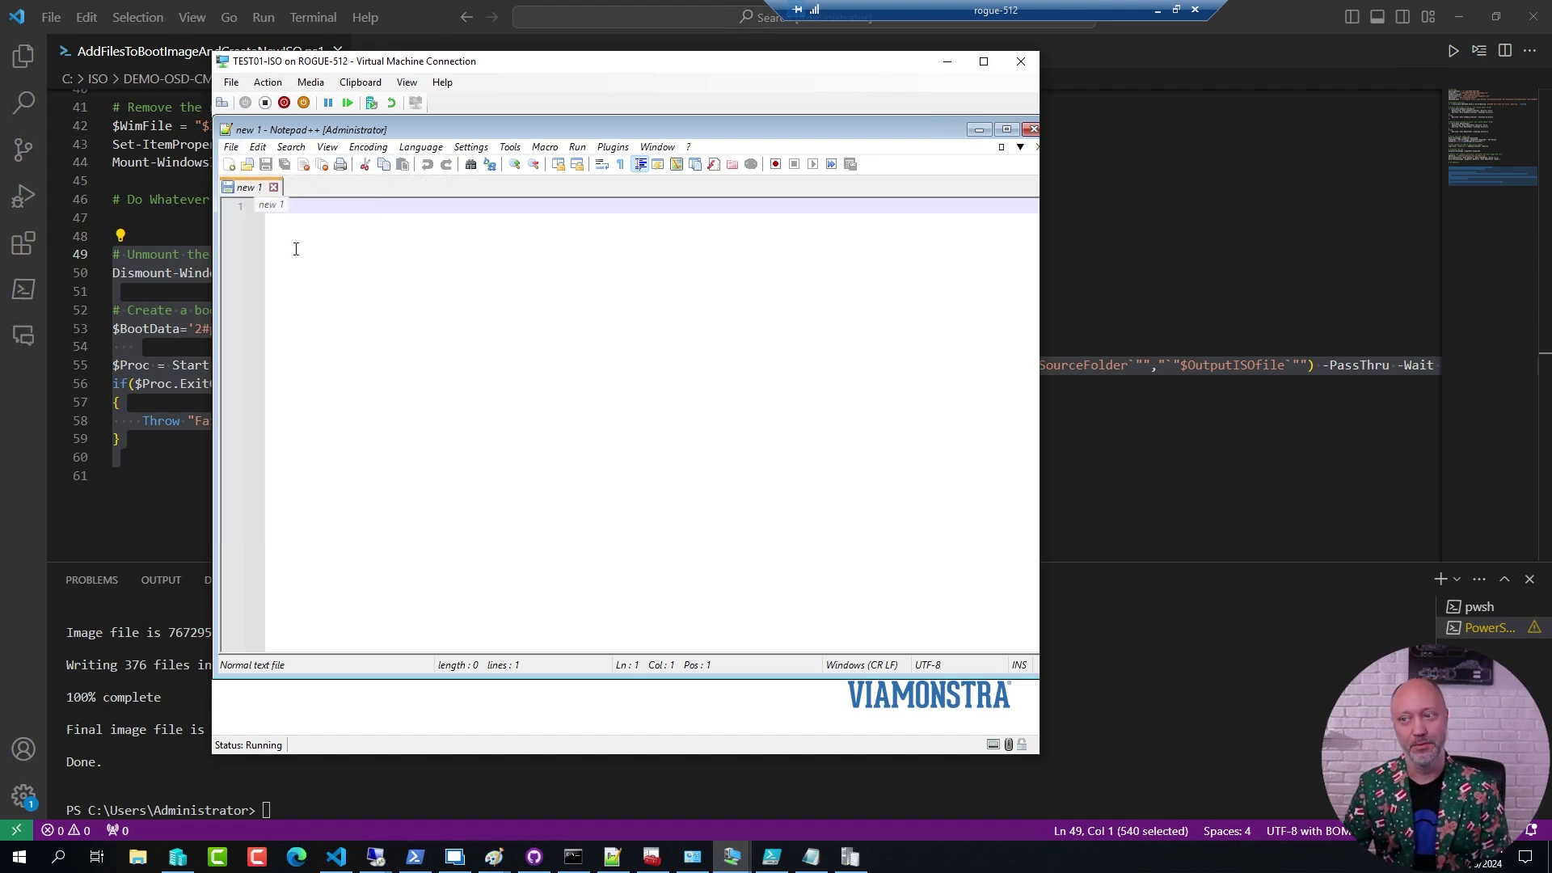
pyautogui.hotkey('alt', 'Tab')
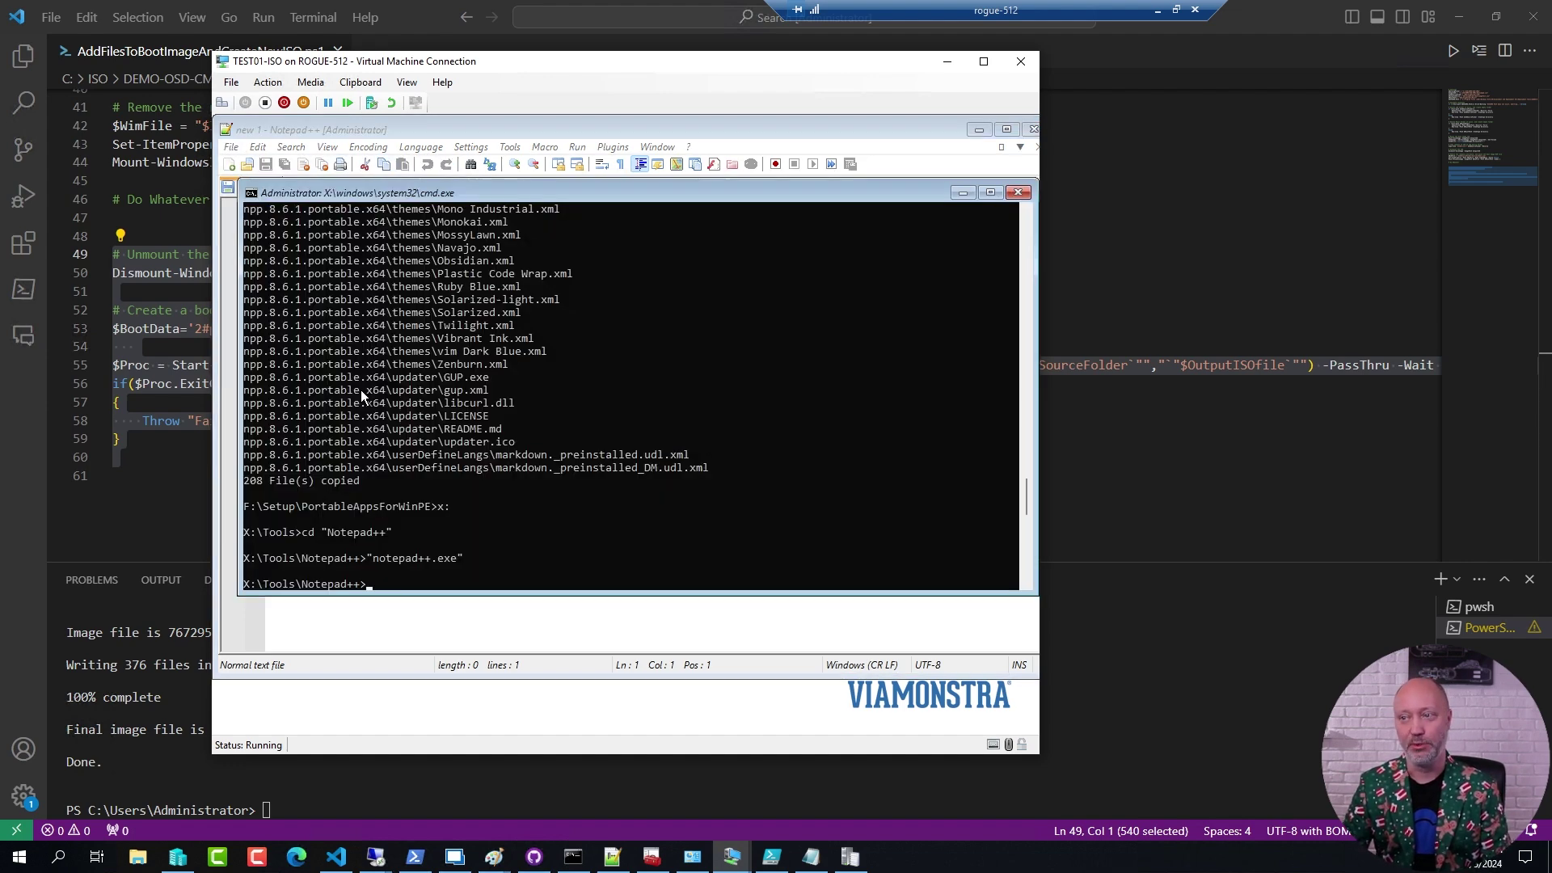
pyautogui.hotkey('alt', 'Tab')
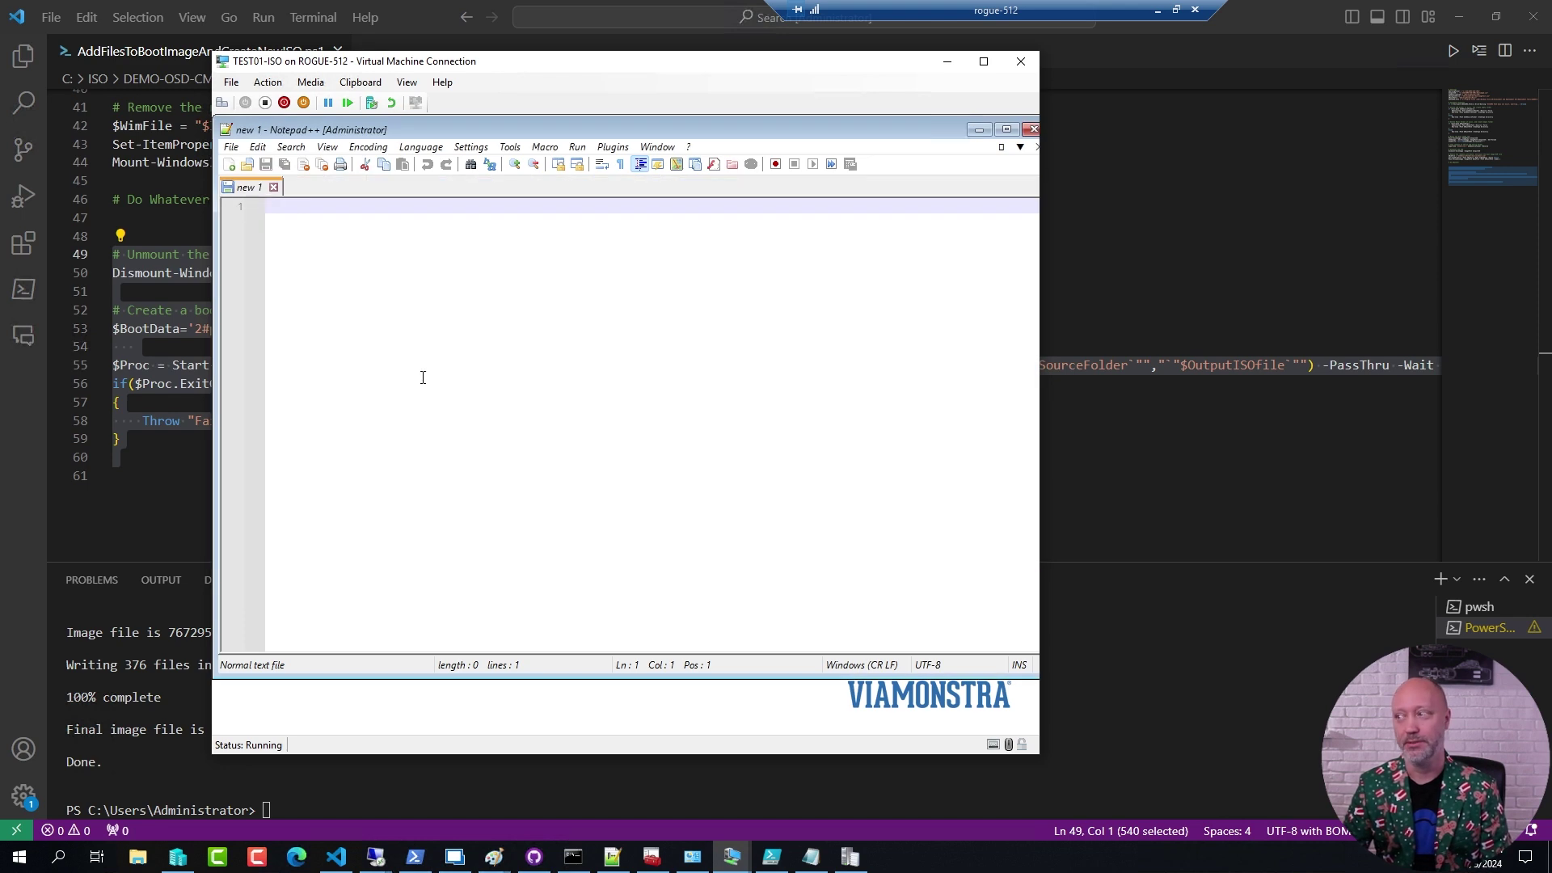
pyautogui.click(1033, 129)
# Relaunch Notepad++ with x:\ViaMonstra\Gather.ps1 as the file to open.
pyautogui.press('Up')
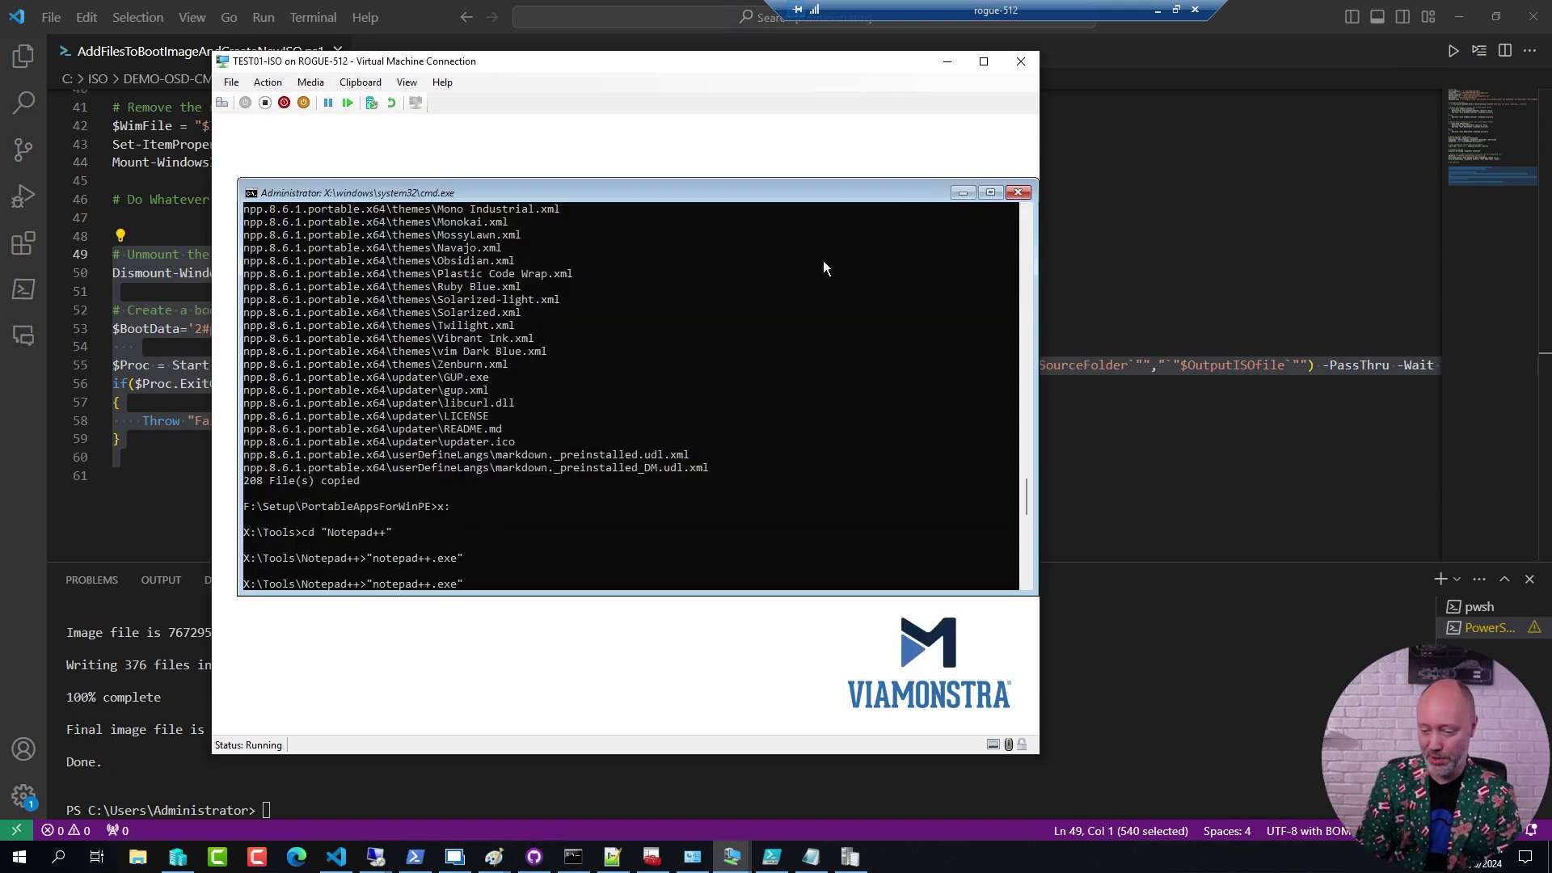
pyautogui.write('x:\\v')
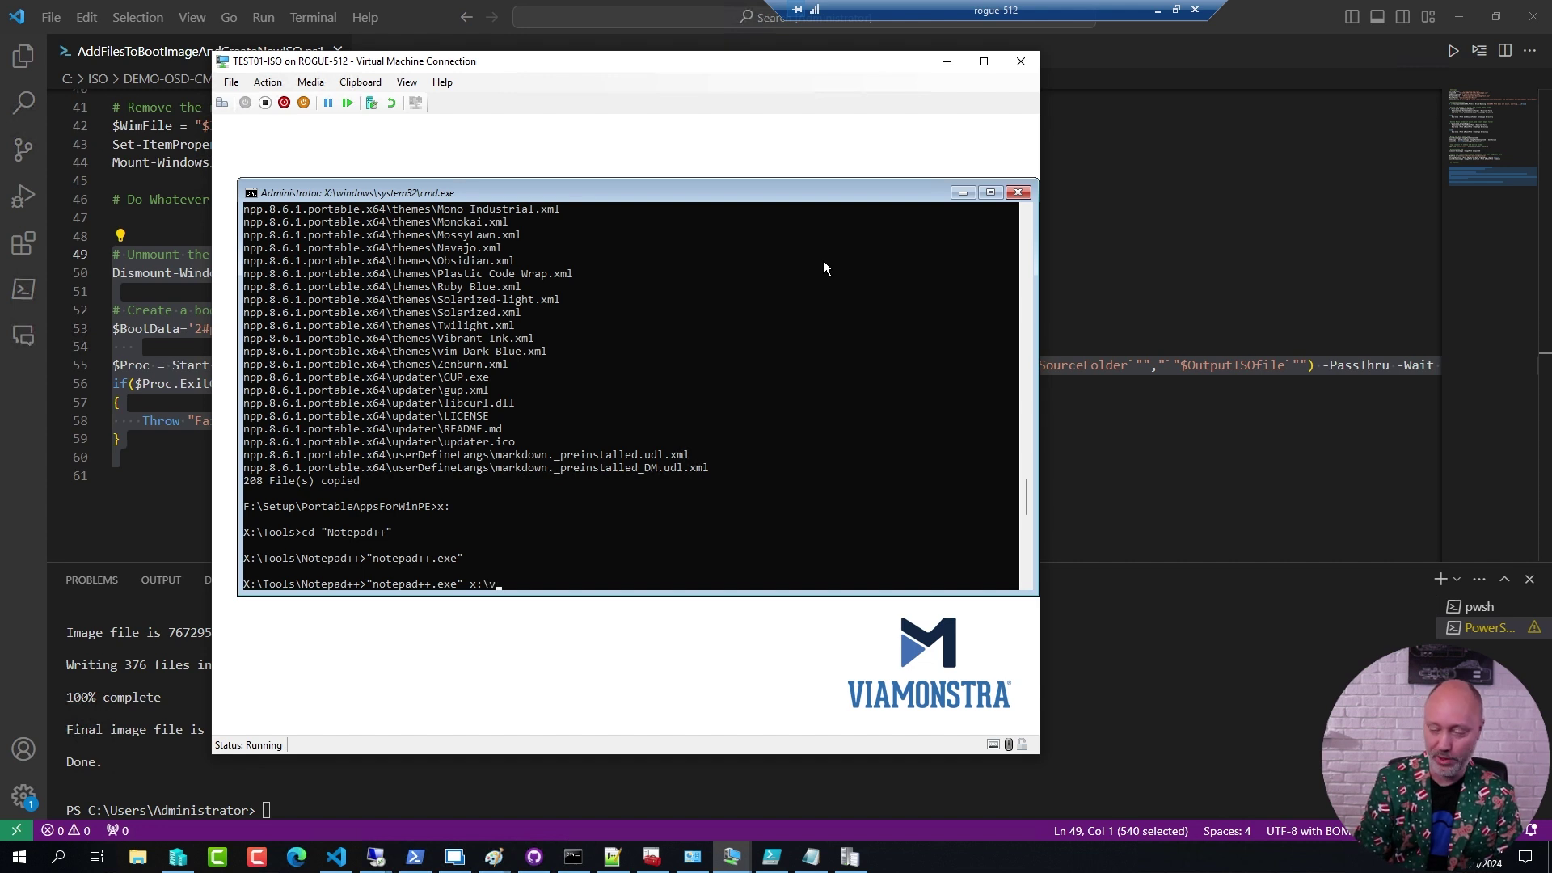
pyautogui.press('Tab')
pyautogui.write('\\')
pyautogui.press('Tab')
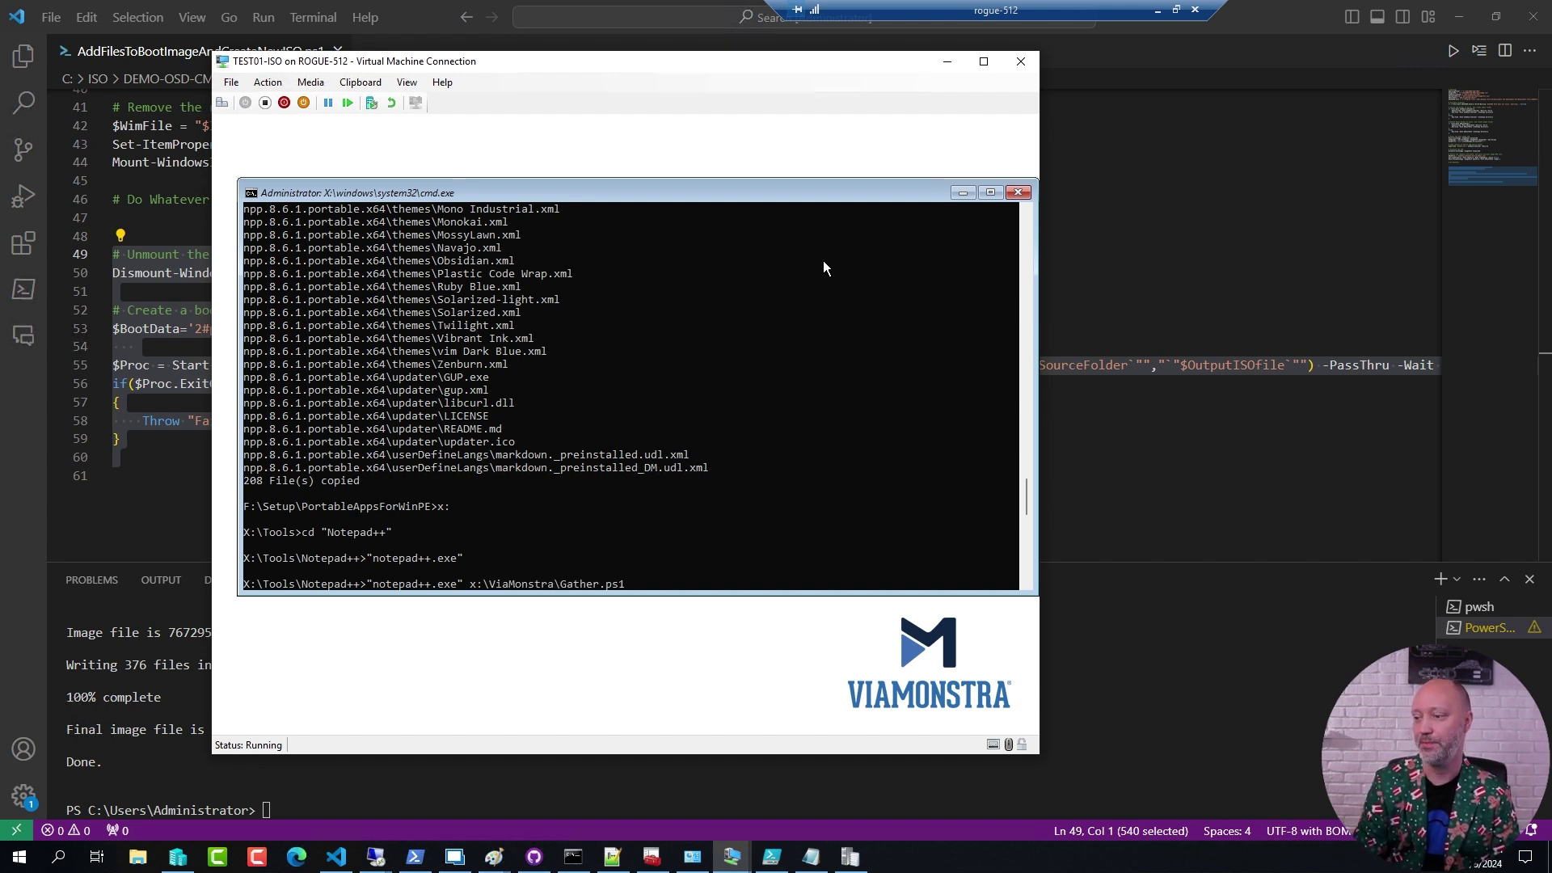
pyautogui.press('Return')
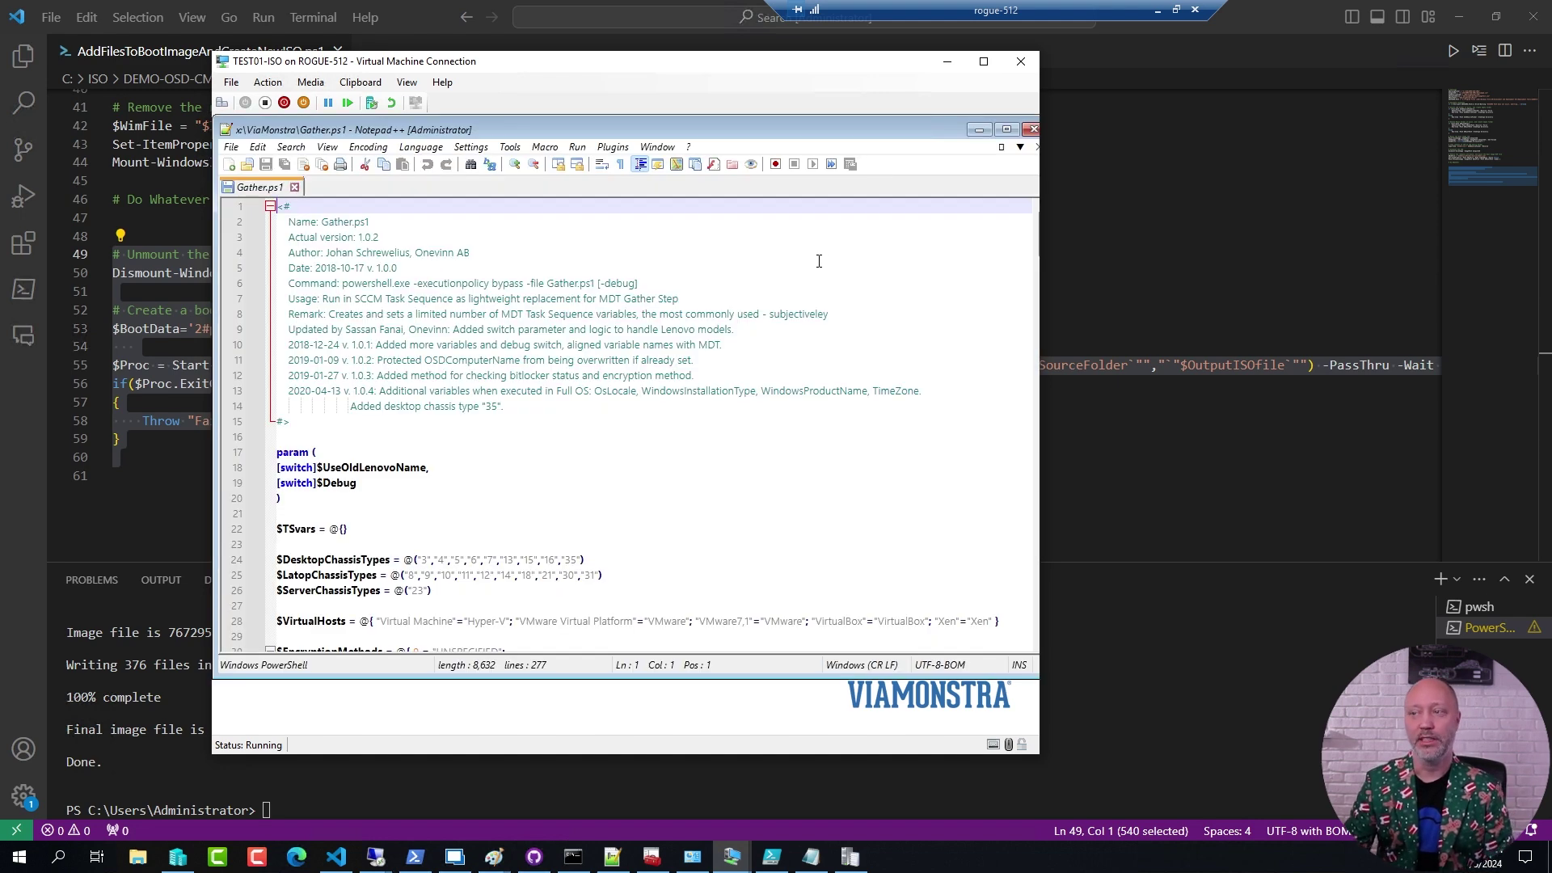
# Review the Gather.ps1 version history, then close Notepad++.
pyautogui.click(366, 341)
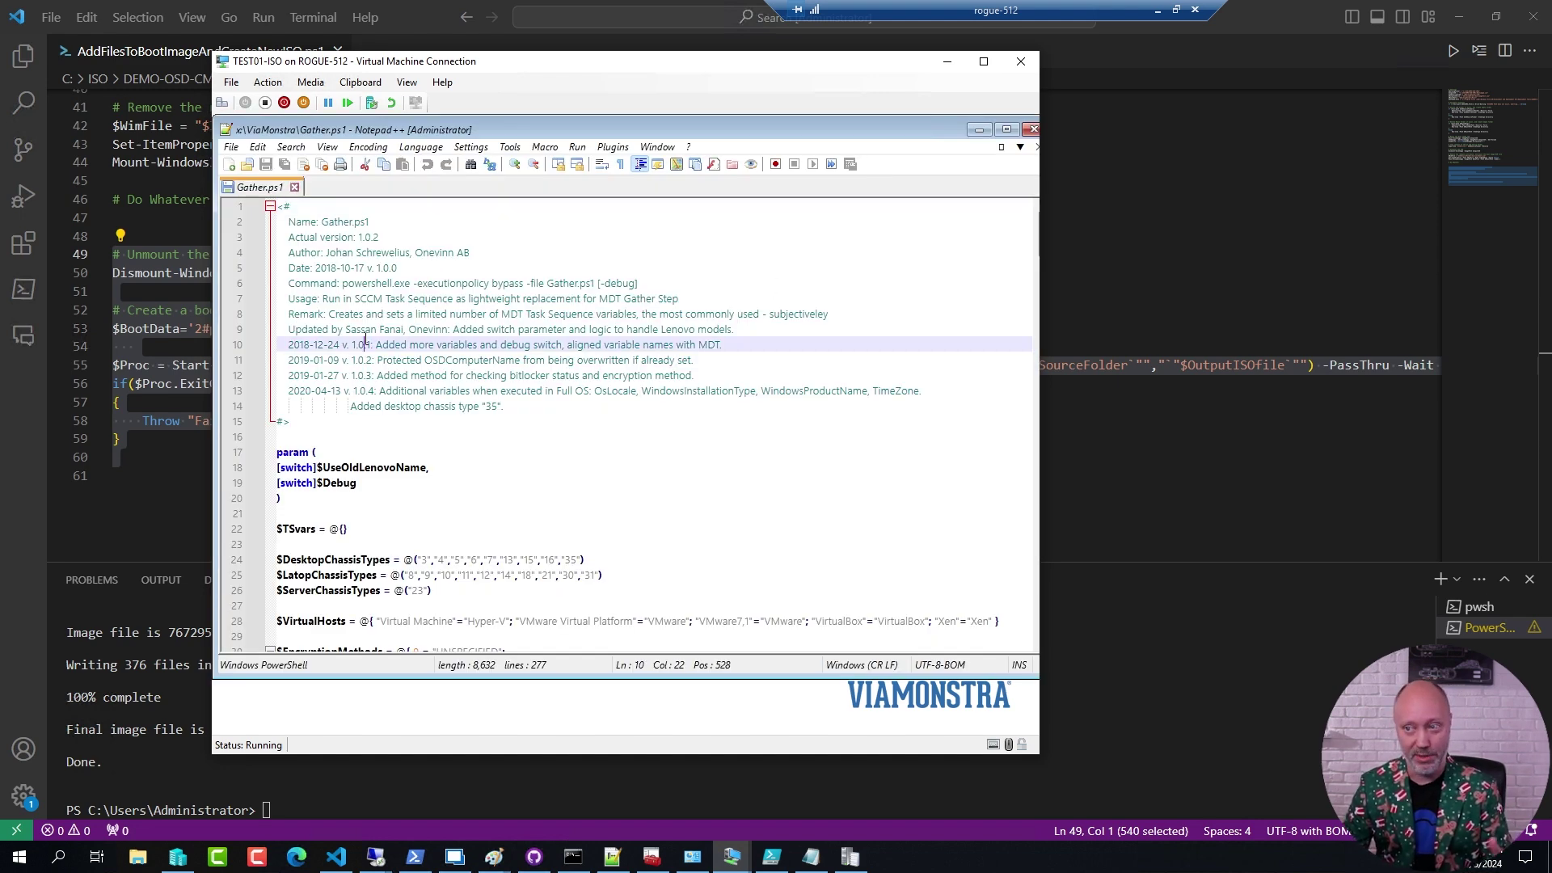
pyautogui.scroll(-6, 420, 396)
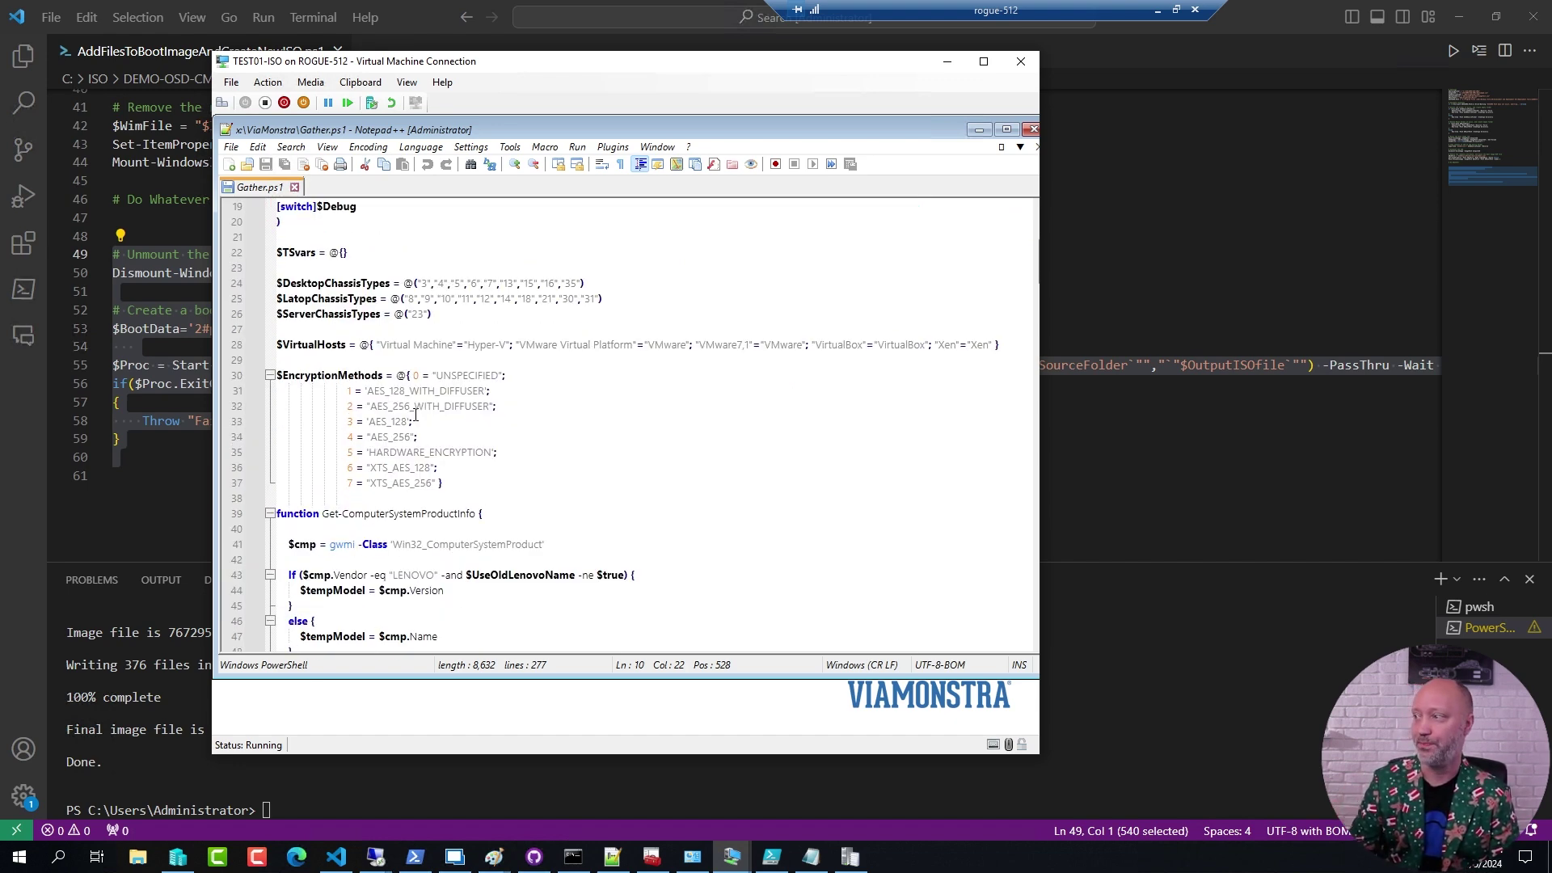
pyautogui.click(1032, 133)
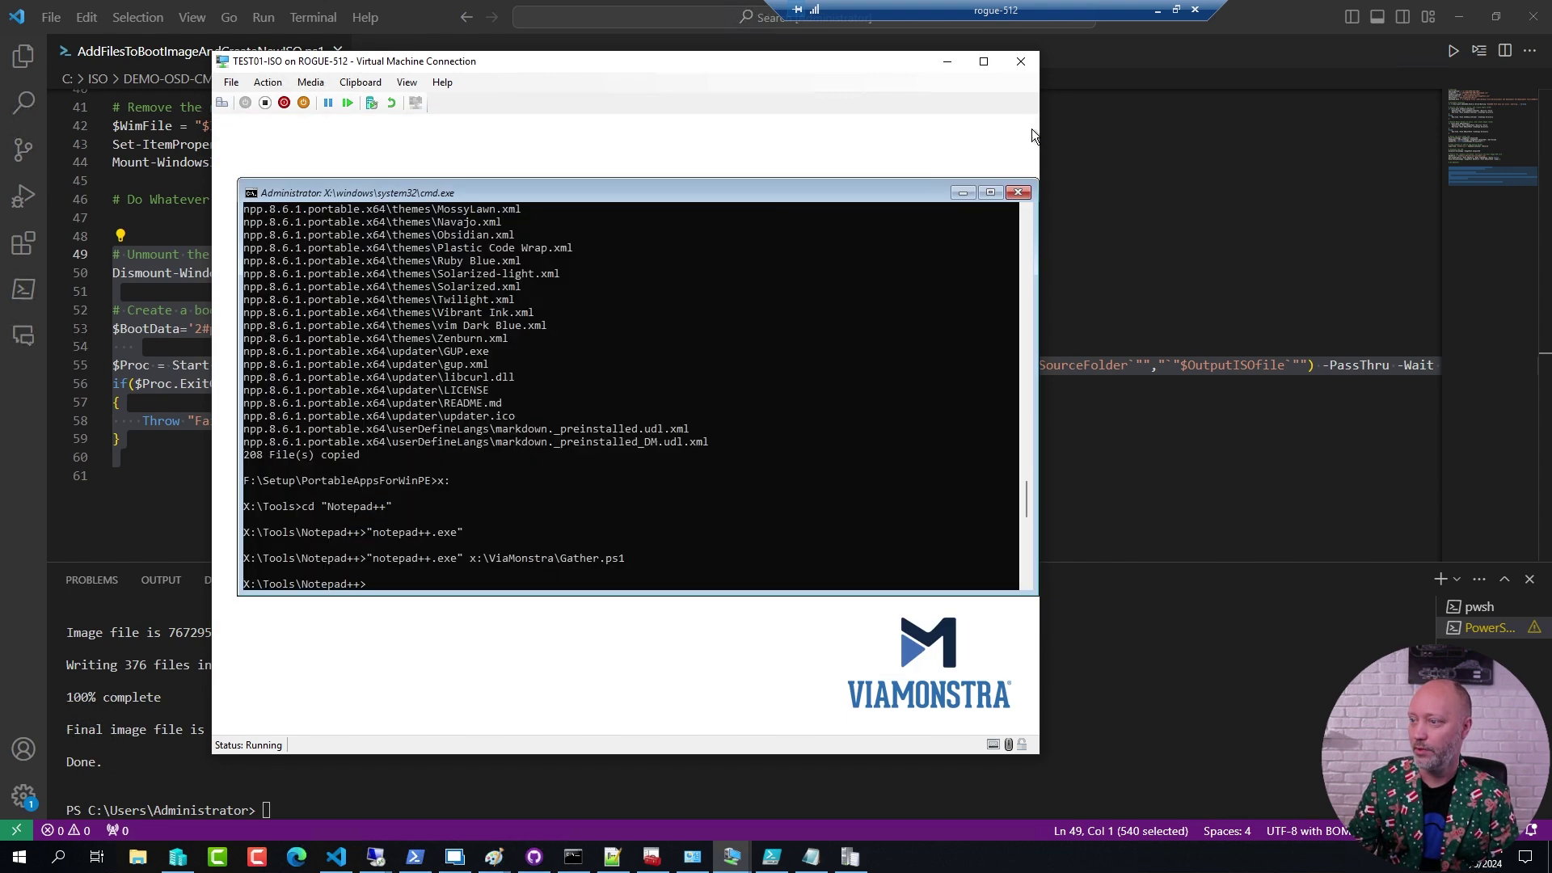
# Start powershell from the WinPE command prompt in X:\Tools\Notepad++.
pyautogui.click(544, 342)
pyautogui.write('powre')
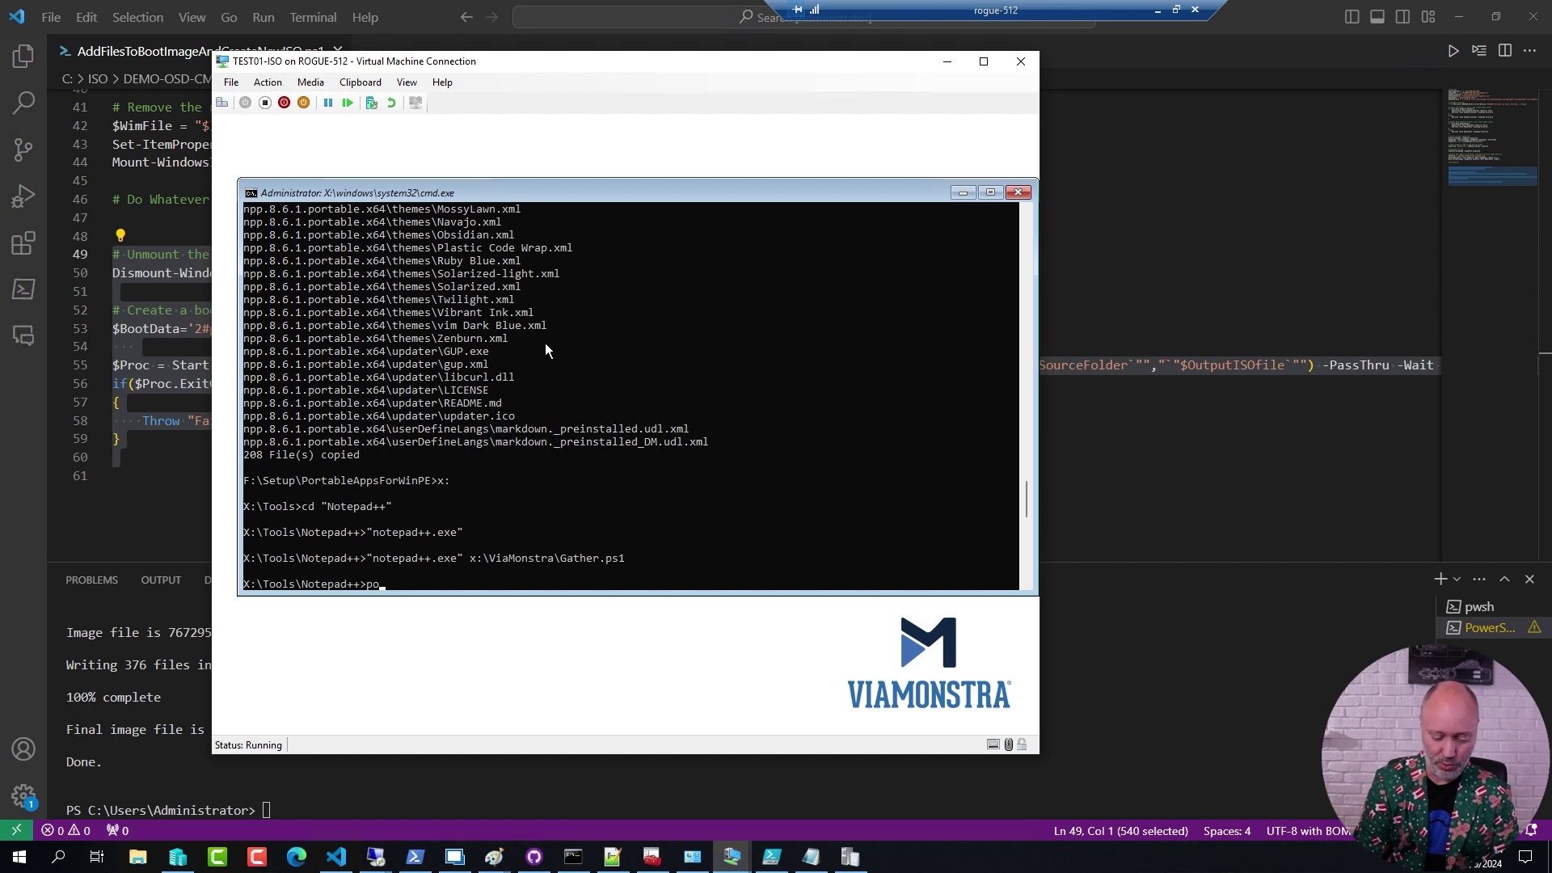
pyautogui.press('BackSpace')
pyautogui.press('BackSpace')
pyautogui.write('r')
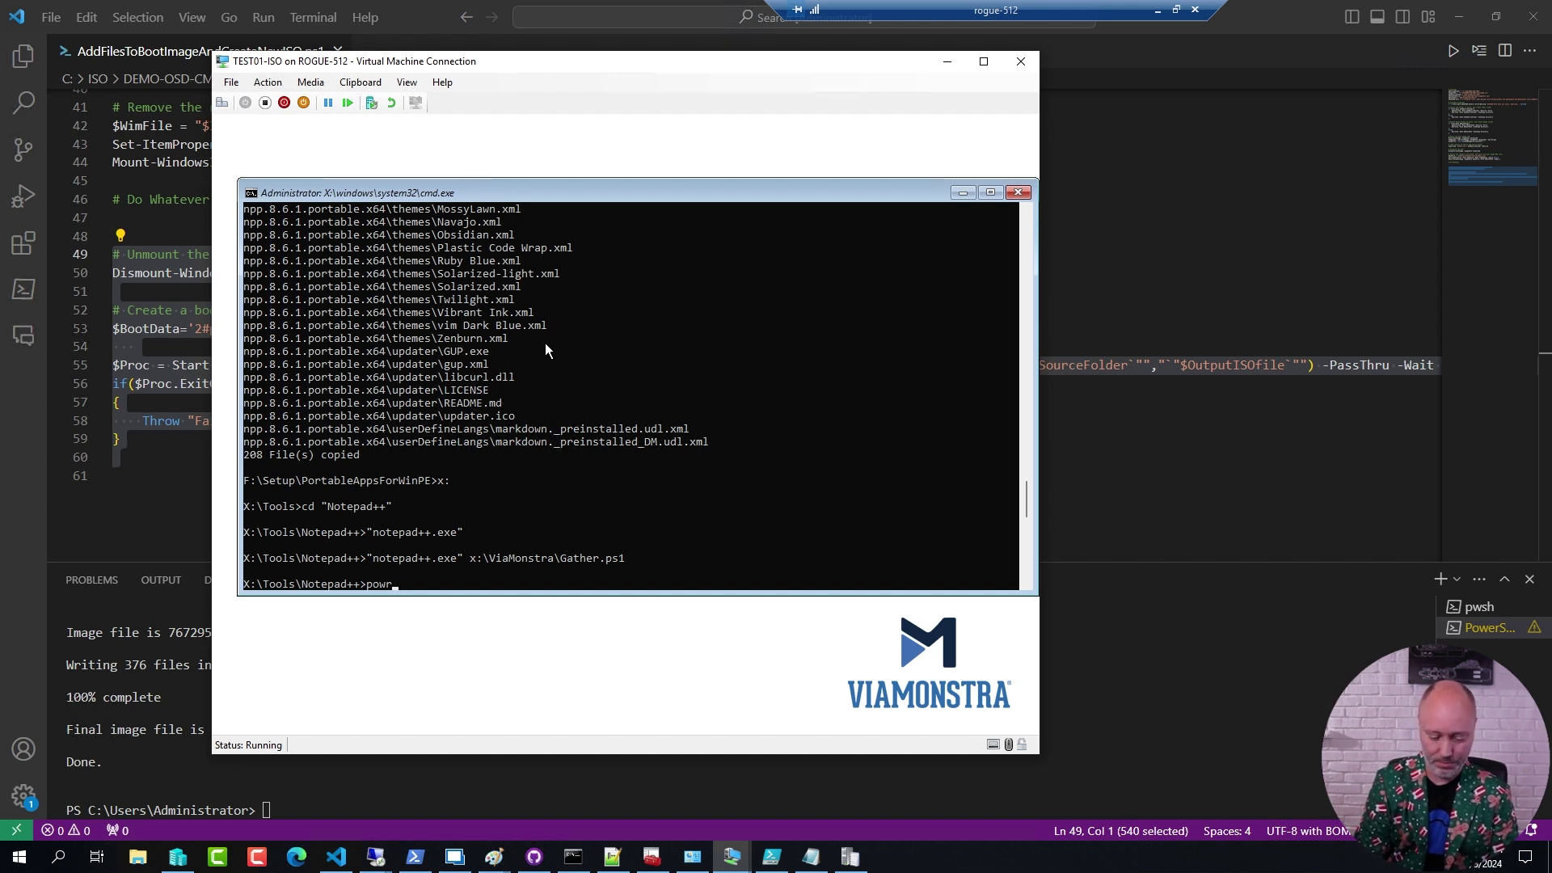
pyautogui.write('tdsh')
pyautogui.press('BackSpace')
pyautogui.press('BackSpace')
pyautogui.press('BackSpace')
pyautogui.press('BackSpace')
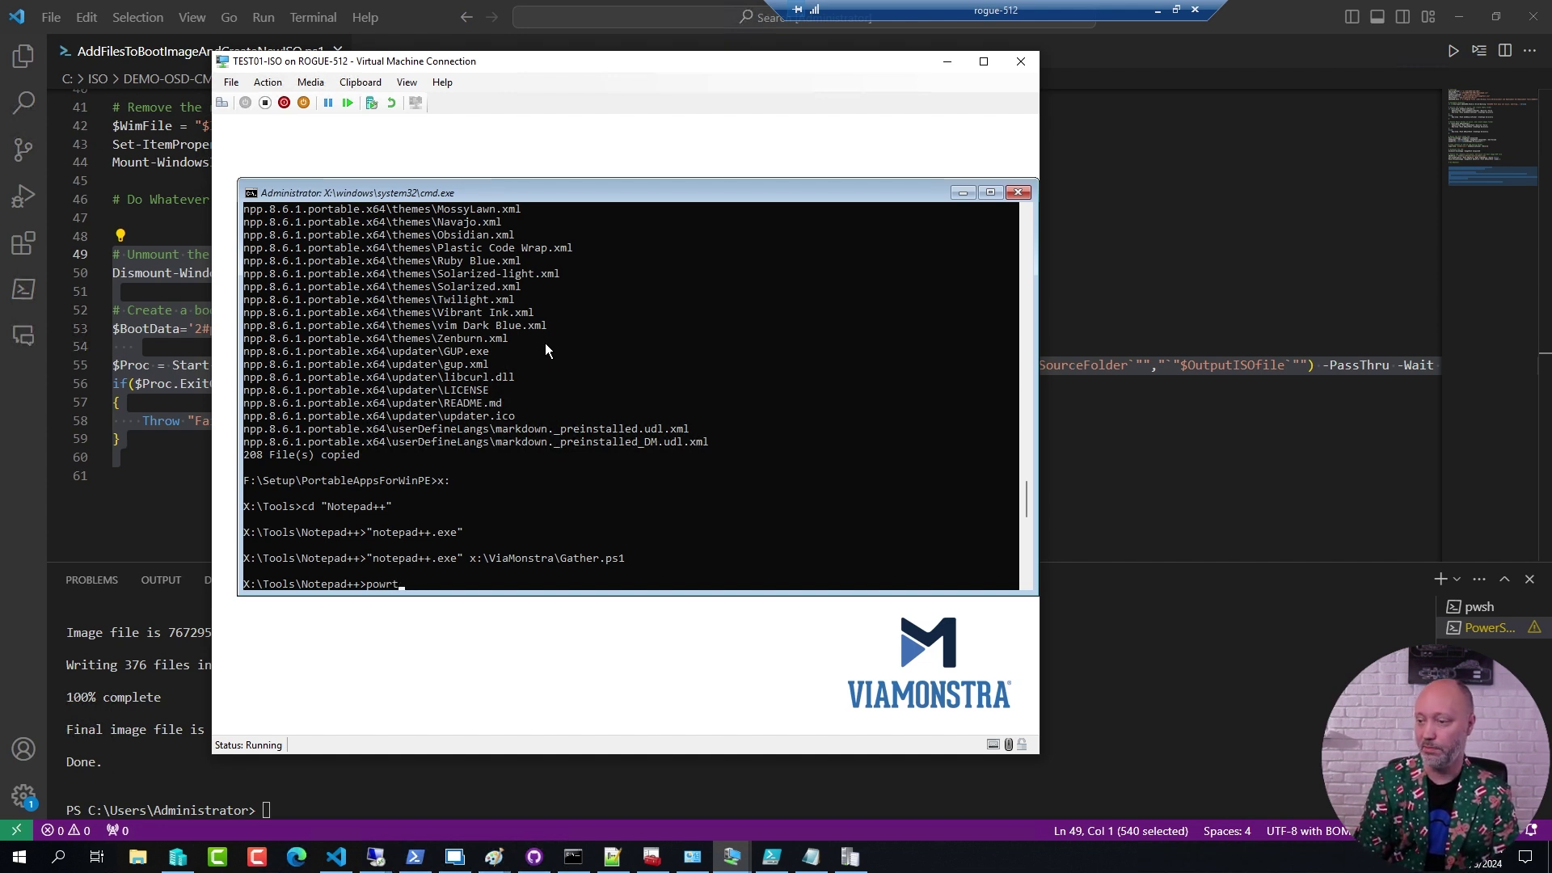
pyautogui.write('ershell')
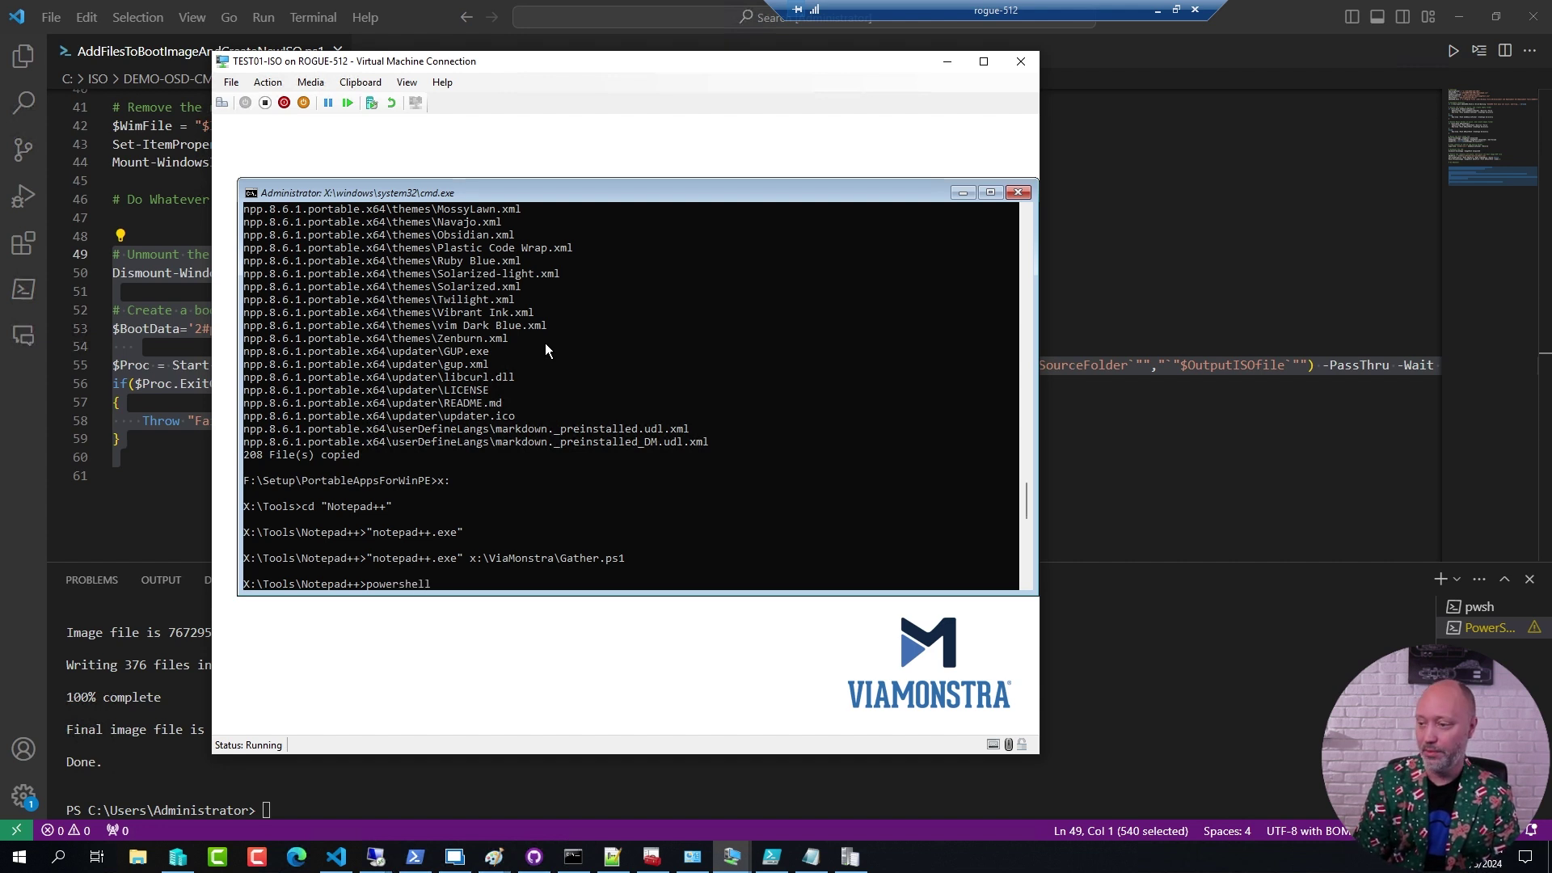
pyautogui.press('Return')
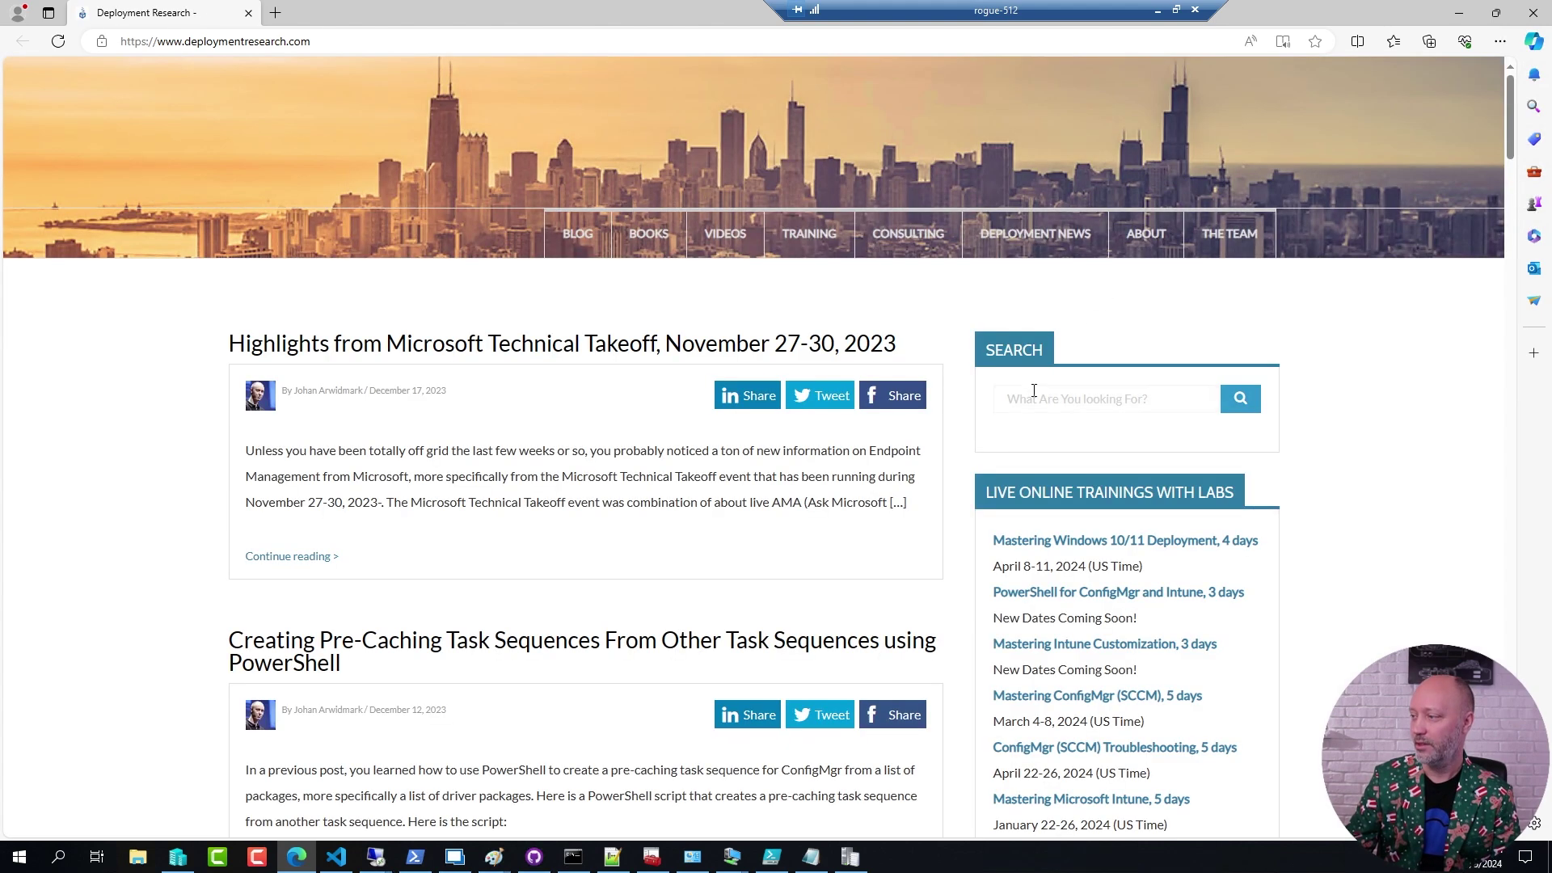
# Search the Deployment Research site for 'winpe tools'.
pyautogui.click(1034, 397)
pyautogui.write('winpe t')
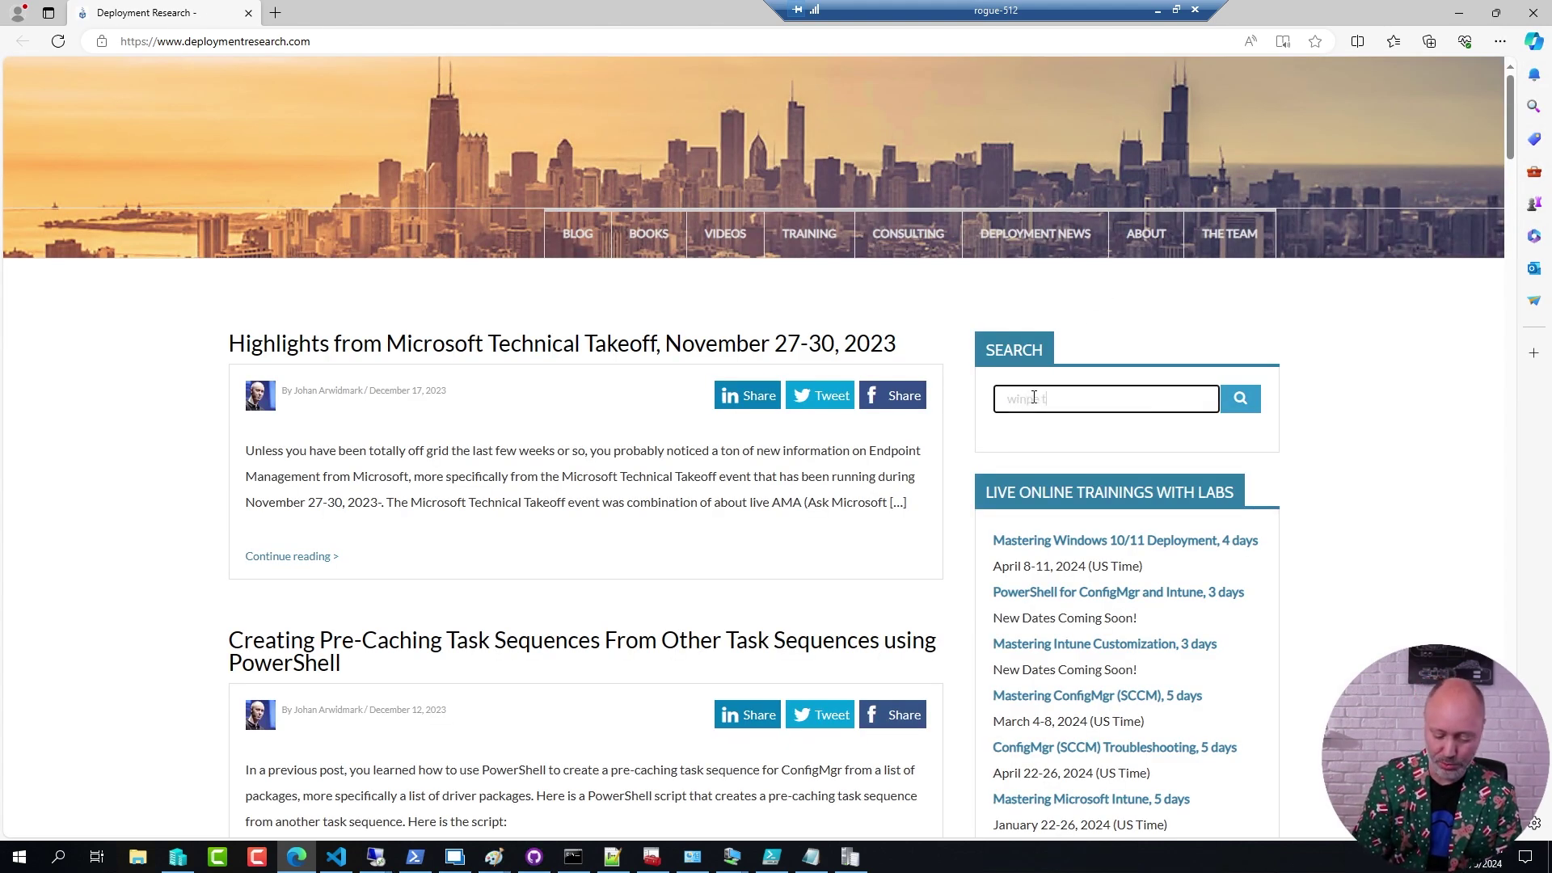
pyautogui.write('ools')
pyautogui.press('Return')
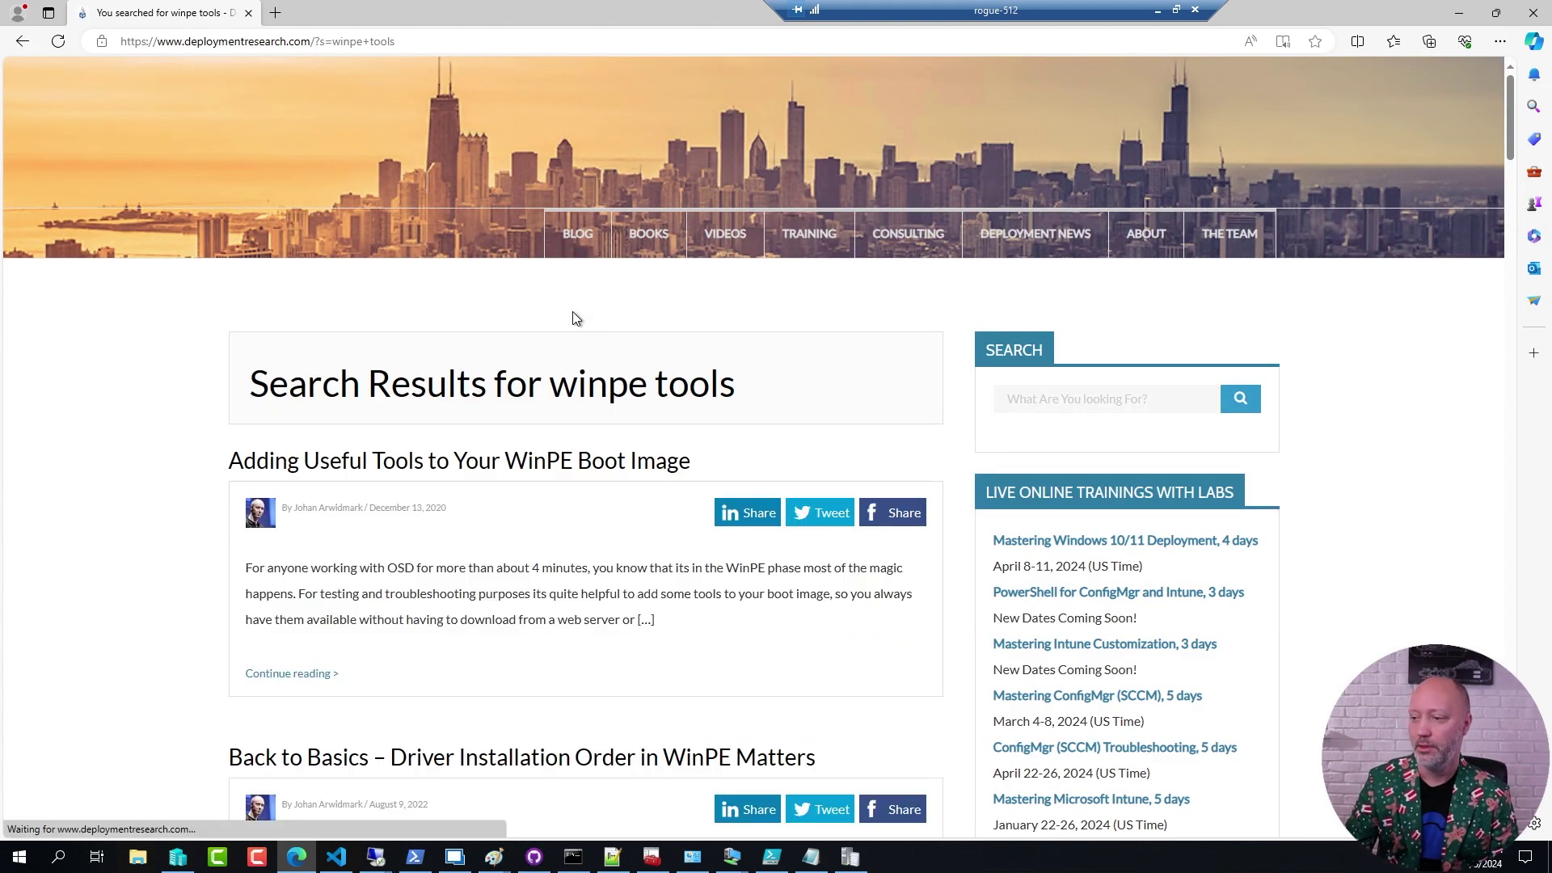
# Open the 'Adding Useful Tools to Your WinPE Boot Image' article and scroll to NotePad++.
pyautogui.click(541, 464)
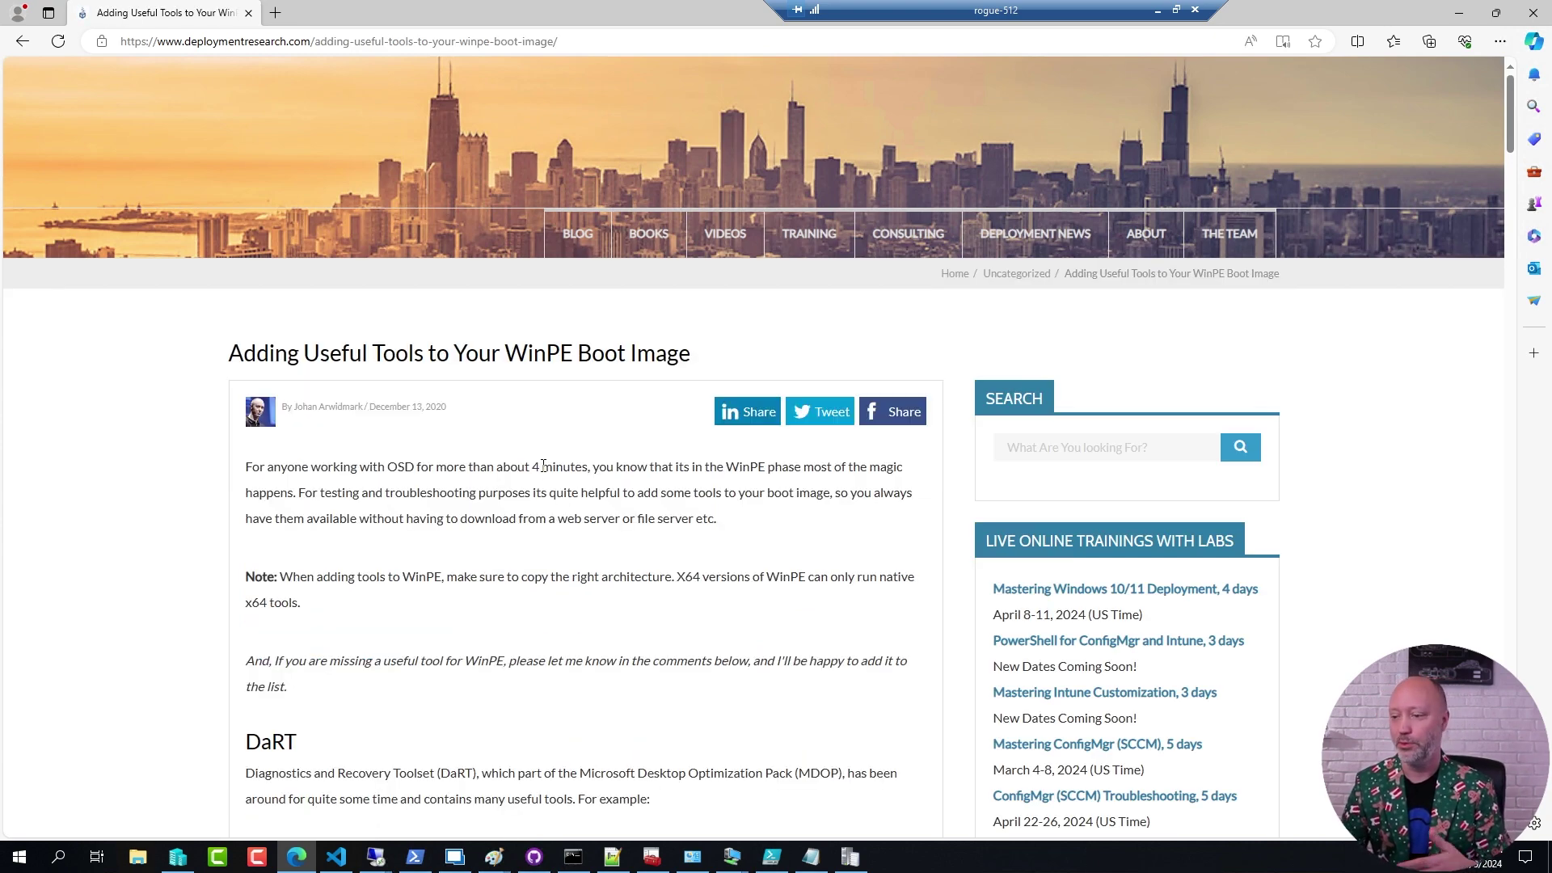
pyautogui.scroll(-5, 543, 466)
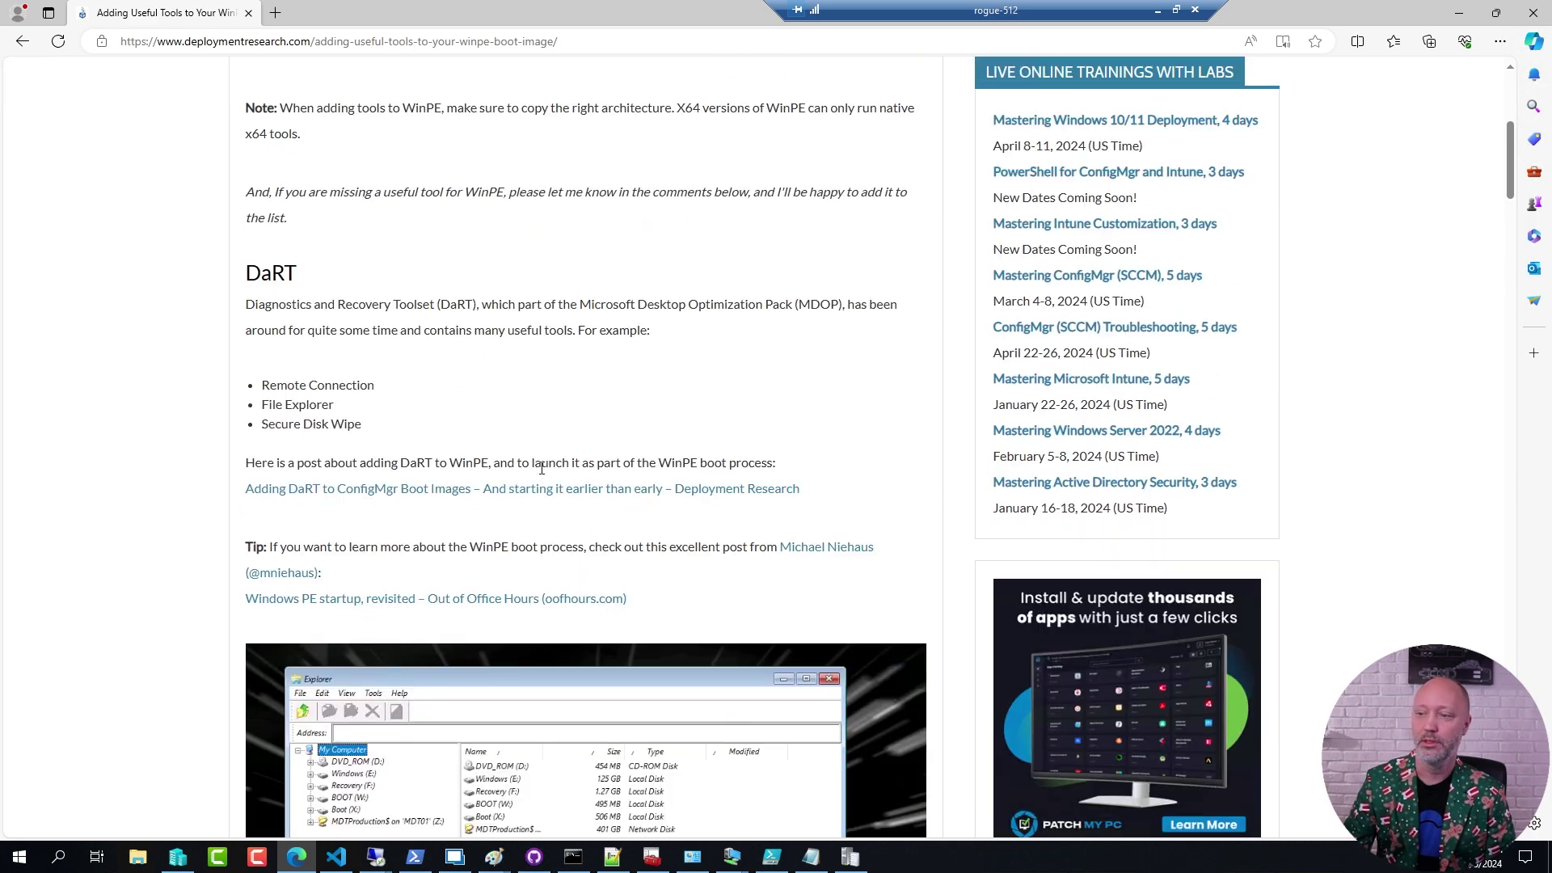
pyautogui.scroll(-11, 541, 467)
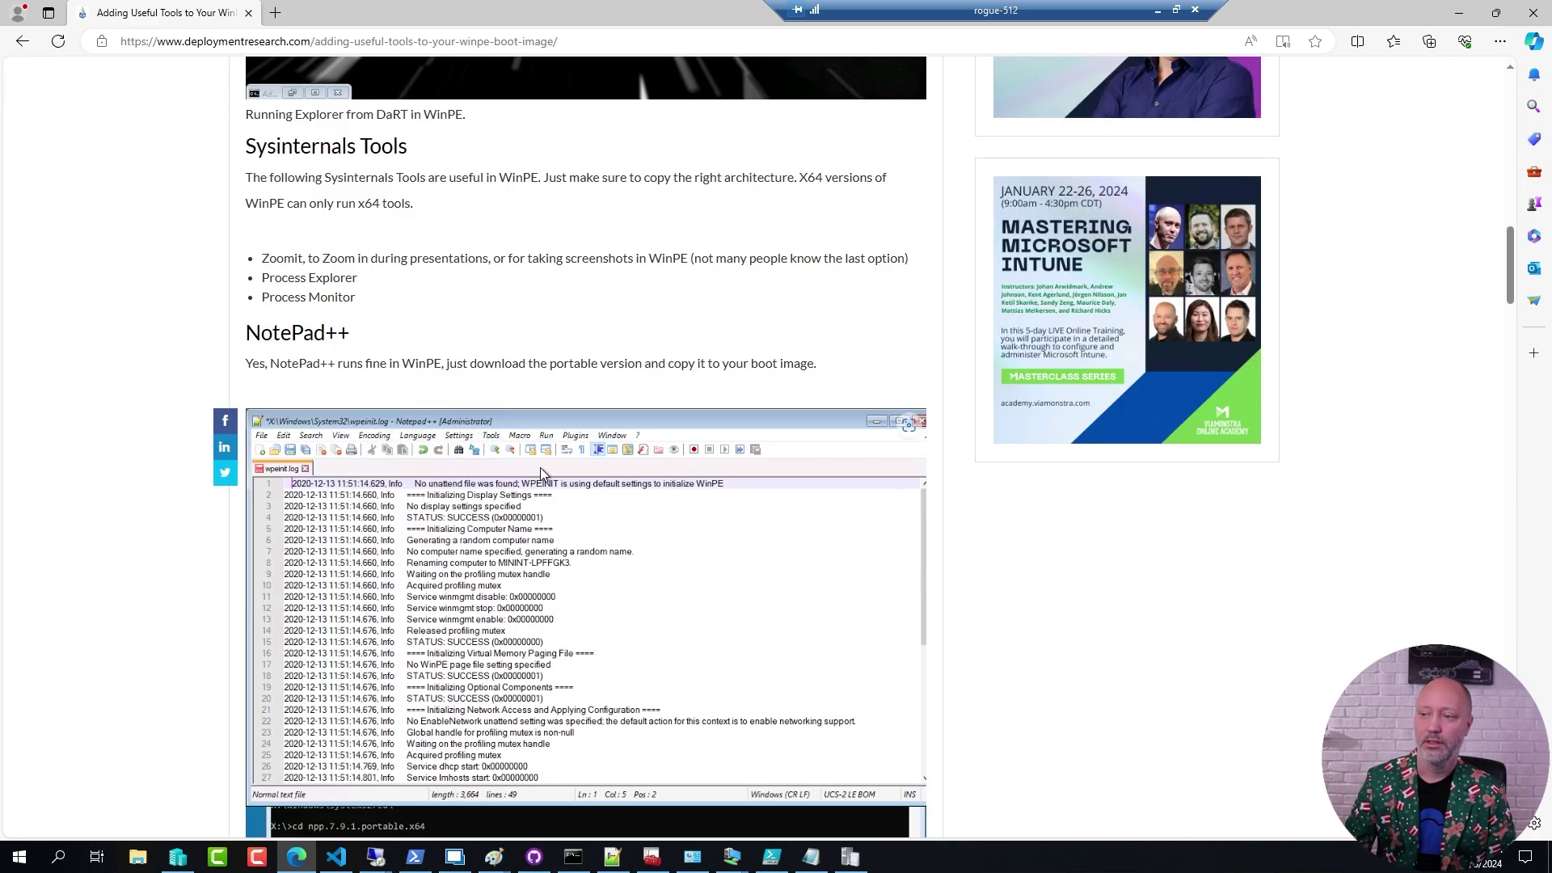